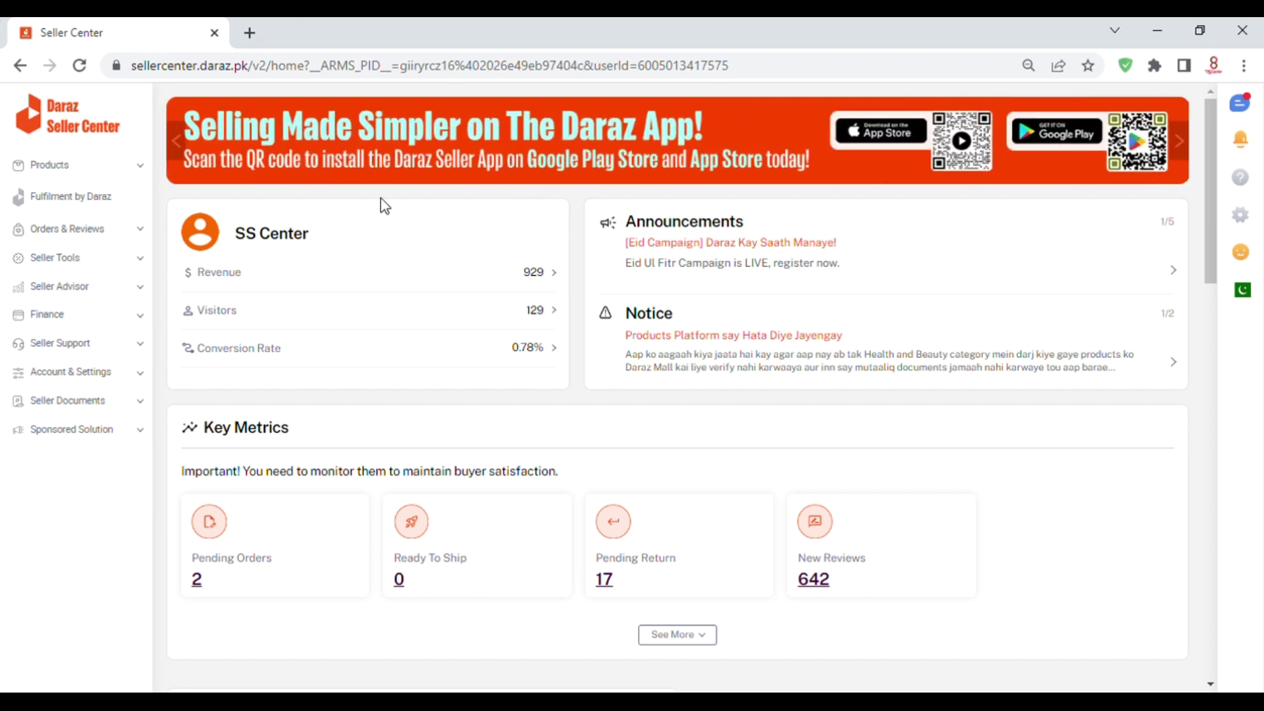
Step: Start a new product listing and upload black.jpg, blue.jpg, purple.jpg and red.jpg as its product images
{"action": "left_click", "coordinate": [104, 173]}
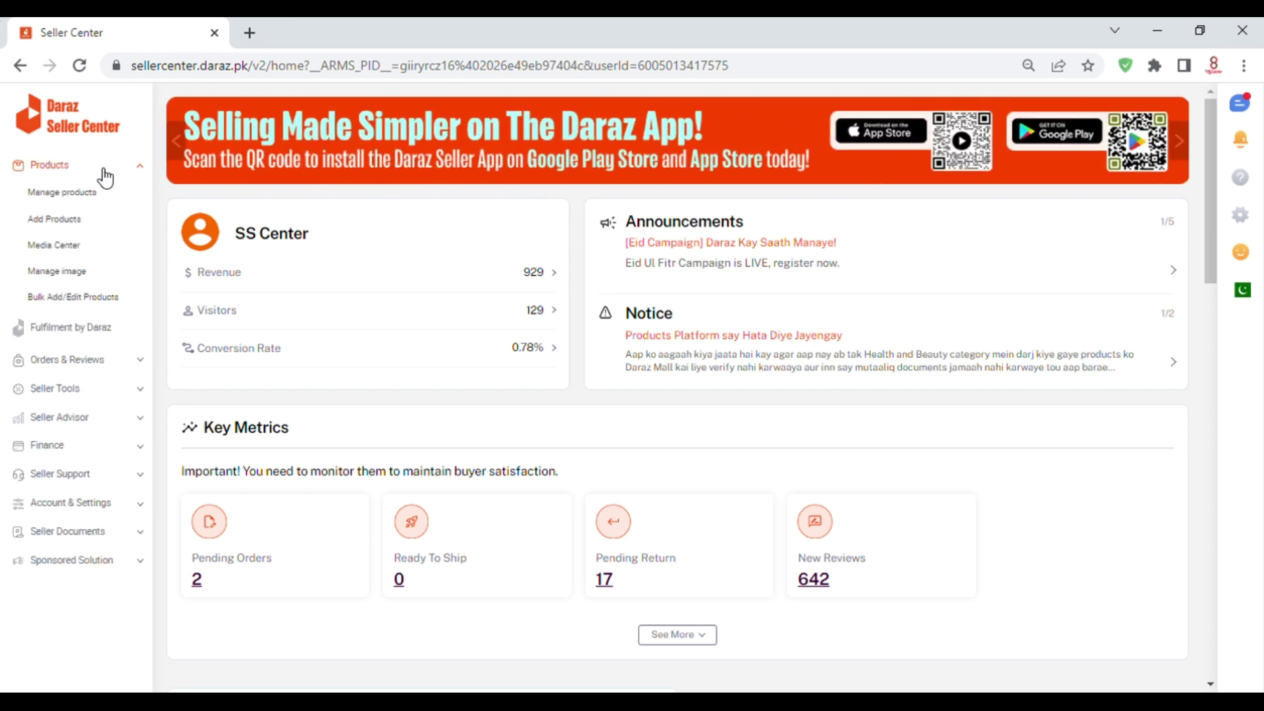
{"action": "left_click", "coordinate": [69, 222]}
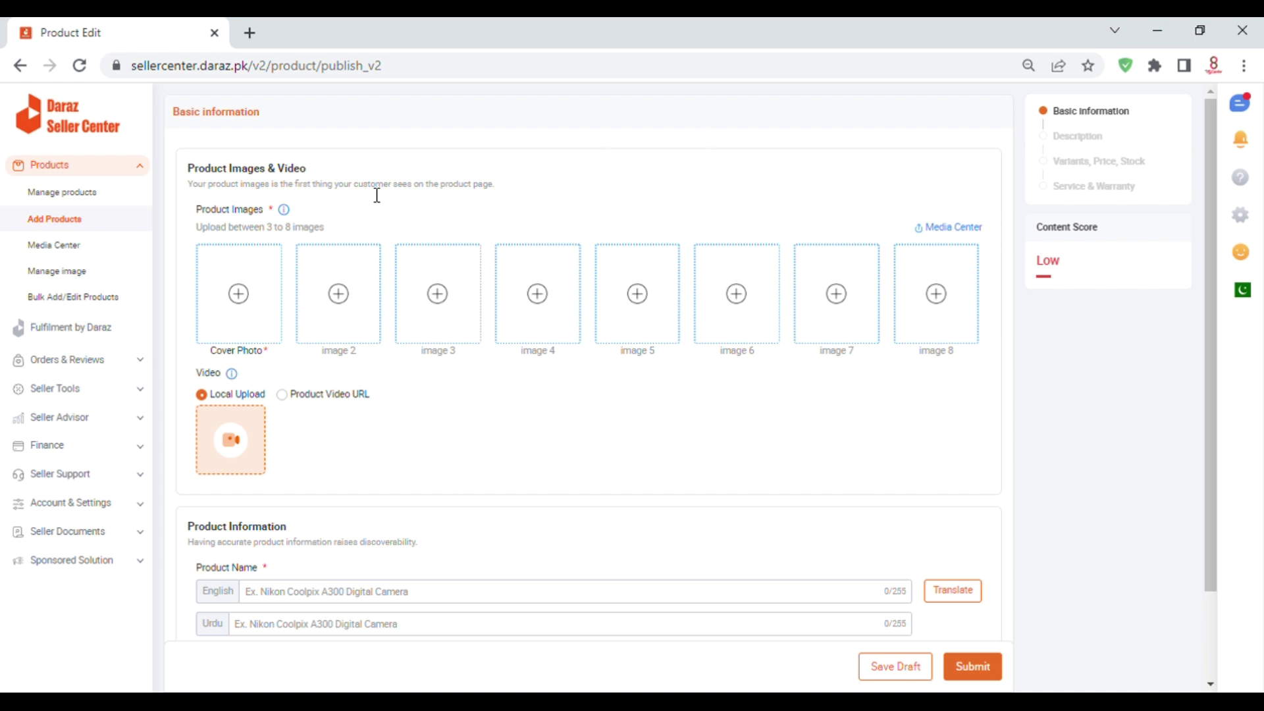
{"action": "left_click", "coordinate": [243, 303]}
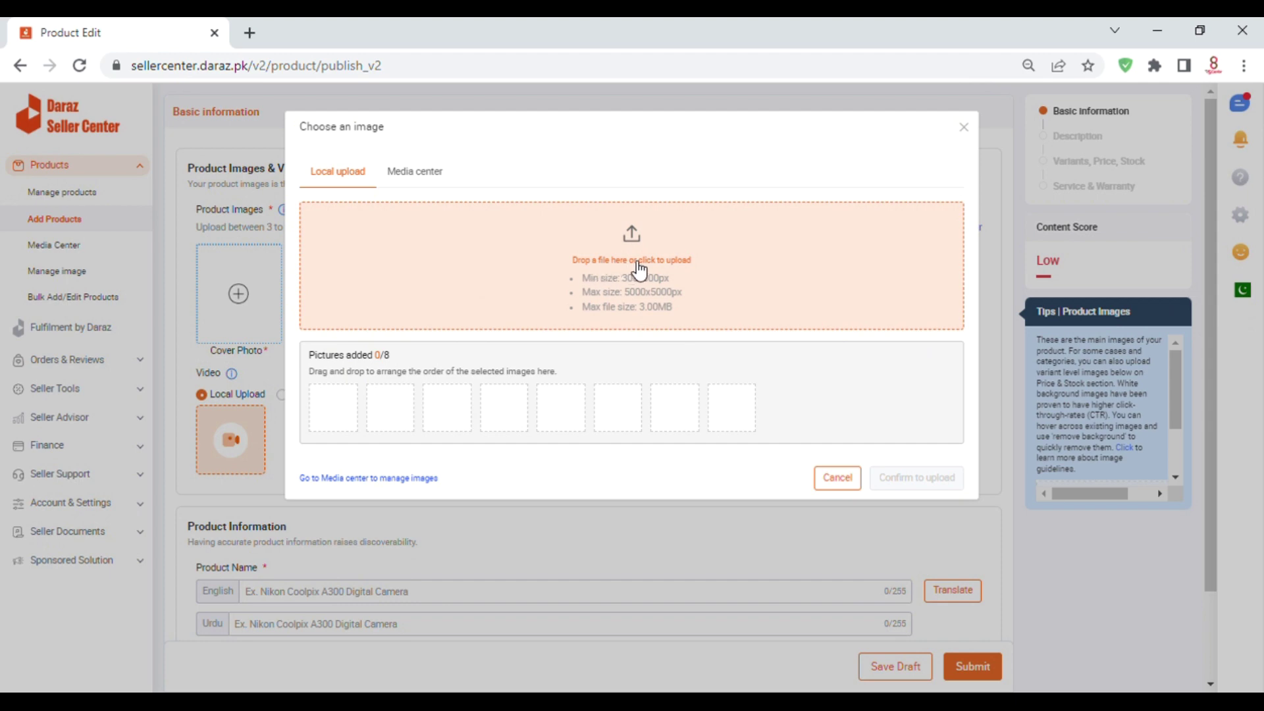
{"action": "left_click", "coordinate": [639, 270]}
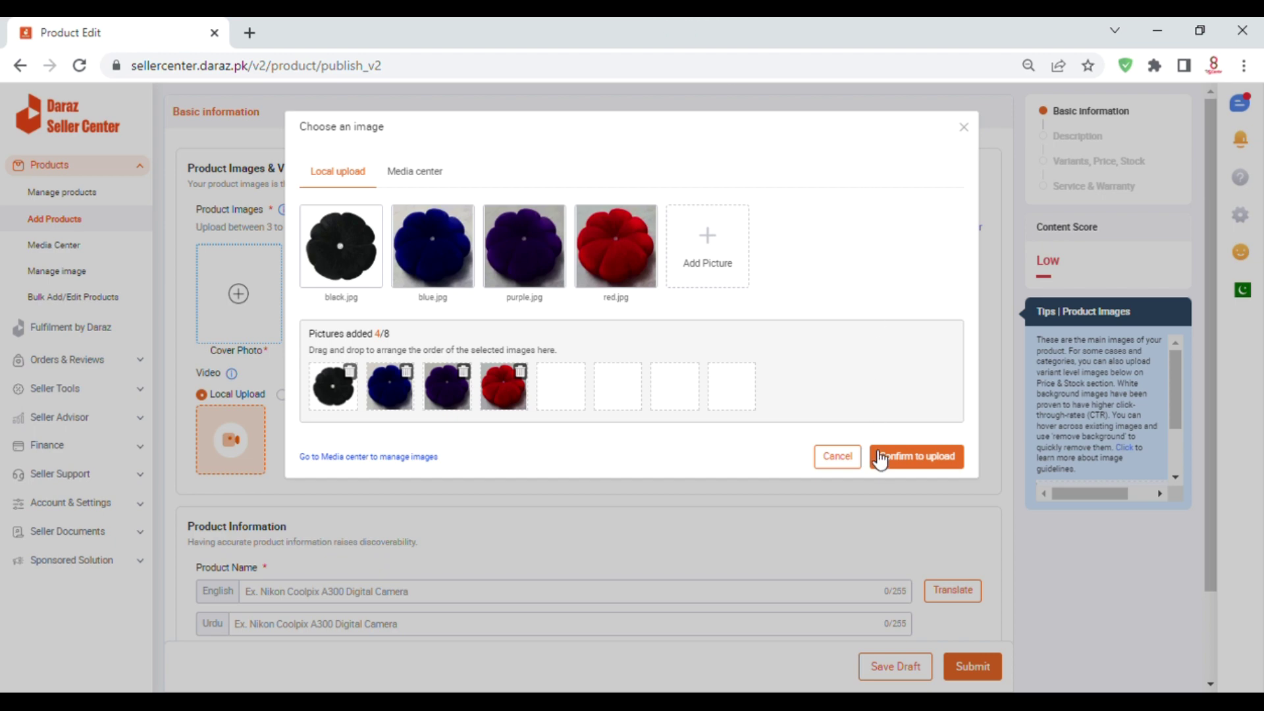
{"action": "left_click", "coordinate": [903, 463]}
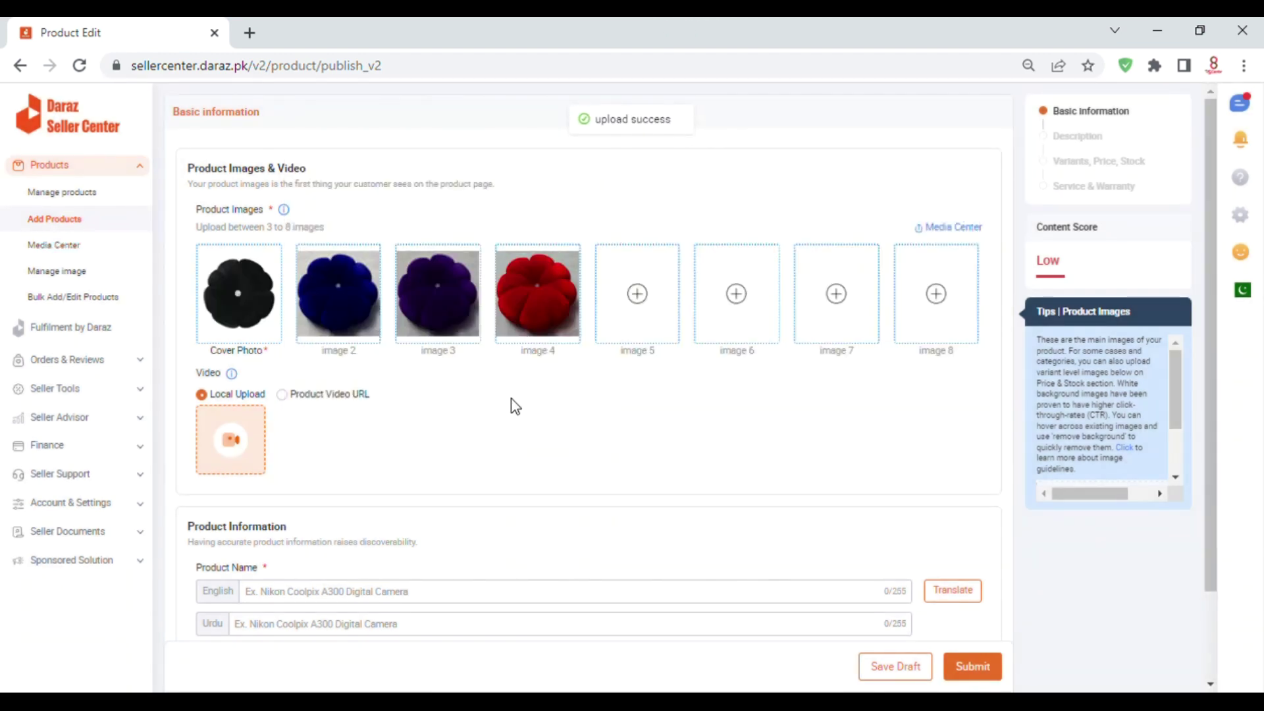
Step: Enter the English product name "Velvet Round Throw Pillow Cushion Decorative for Home Chair Bed Car Convenient | Flower Velvet Round Cushion"
{"action": "scroll", "coordinate": [516, 406], "scroll_direction": "down", "scroll_amount": 2}
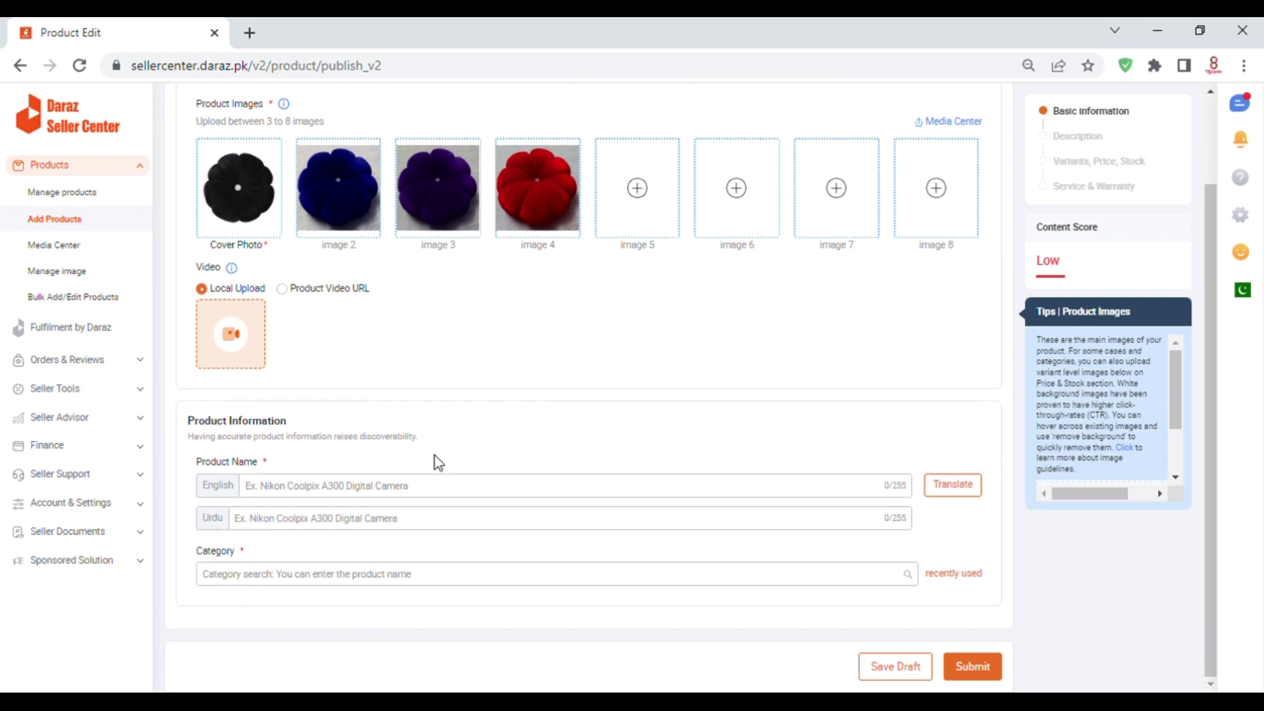
{"action": "key", "text": "alt+Tab"}
{"action": "left_click", "coordinate": [383, 489]}
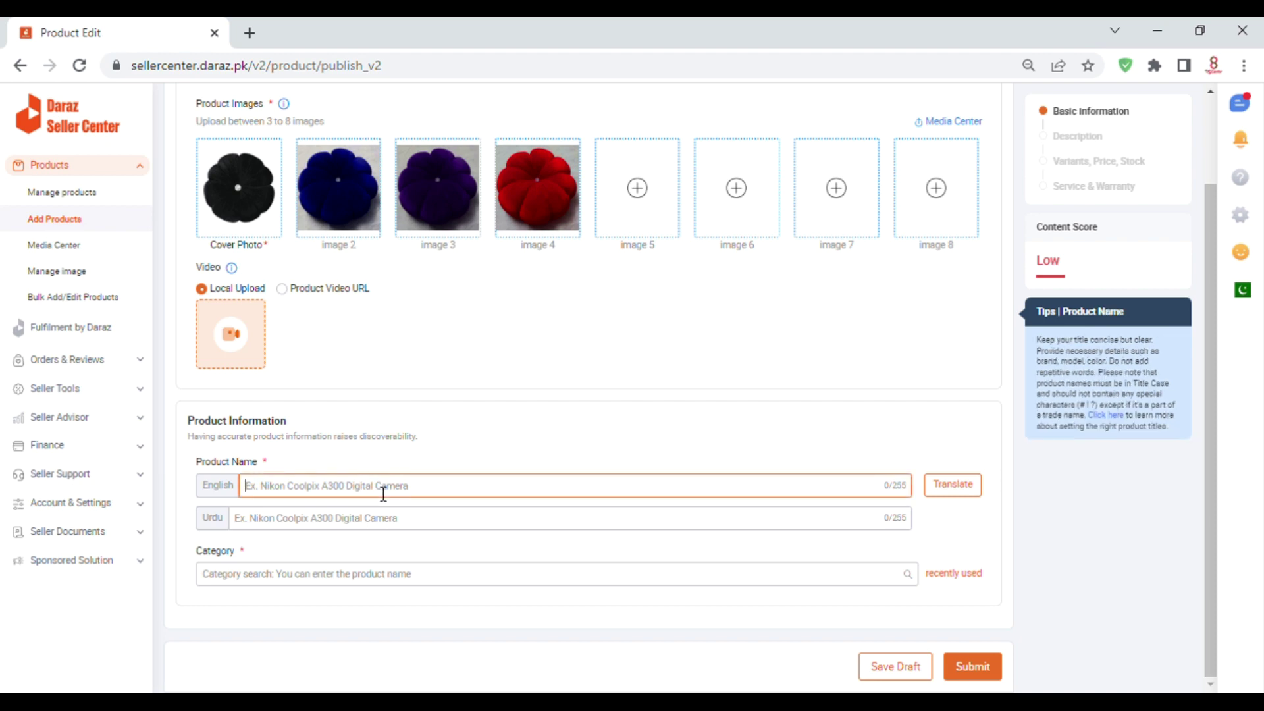
{"action": "type", "text": "Velvet Round Throw Pillow Cushion Decorative for Home Chair Bed Car Convenient | Flower Velvet Round Couch Cushion"}
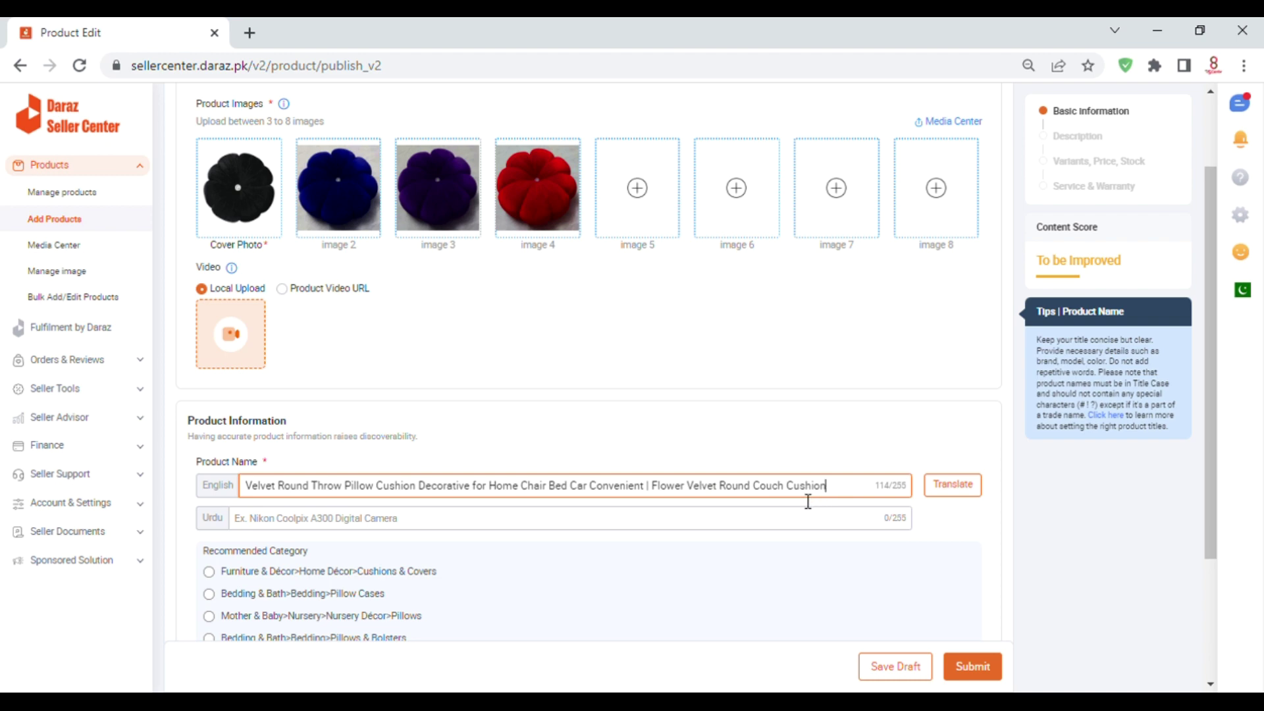
{"action": "double_click", "coordinate": [765, 491]}
{"action": "key", "text": "BackSpace"}
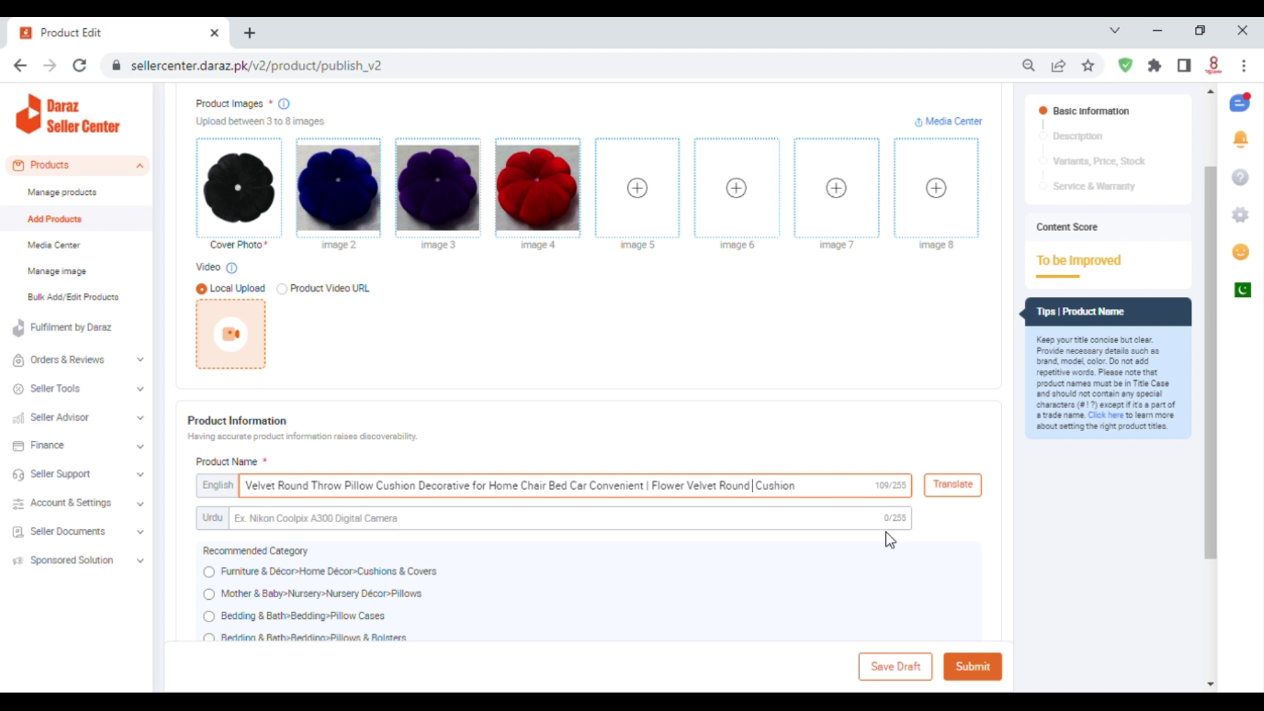
{"action": "key", "text": "BackSpace"}
Step: Choose the recommended category Furniture & Décor > Home Décor > Cushions & Covers for the product
{"action": "scroll", "coordinate": [326, 497], "scroll_direction": "down", "scroll_amount": 1}
{"action": "scroll", "coordinate": [326, 498], "scroll_direction": "down", "scroll_amount": 1}
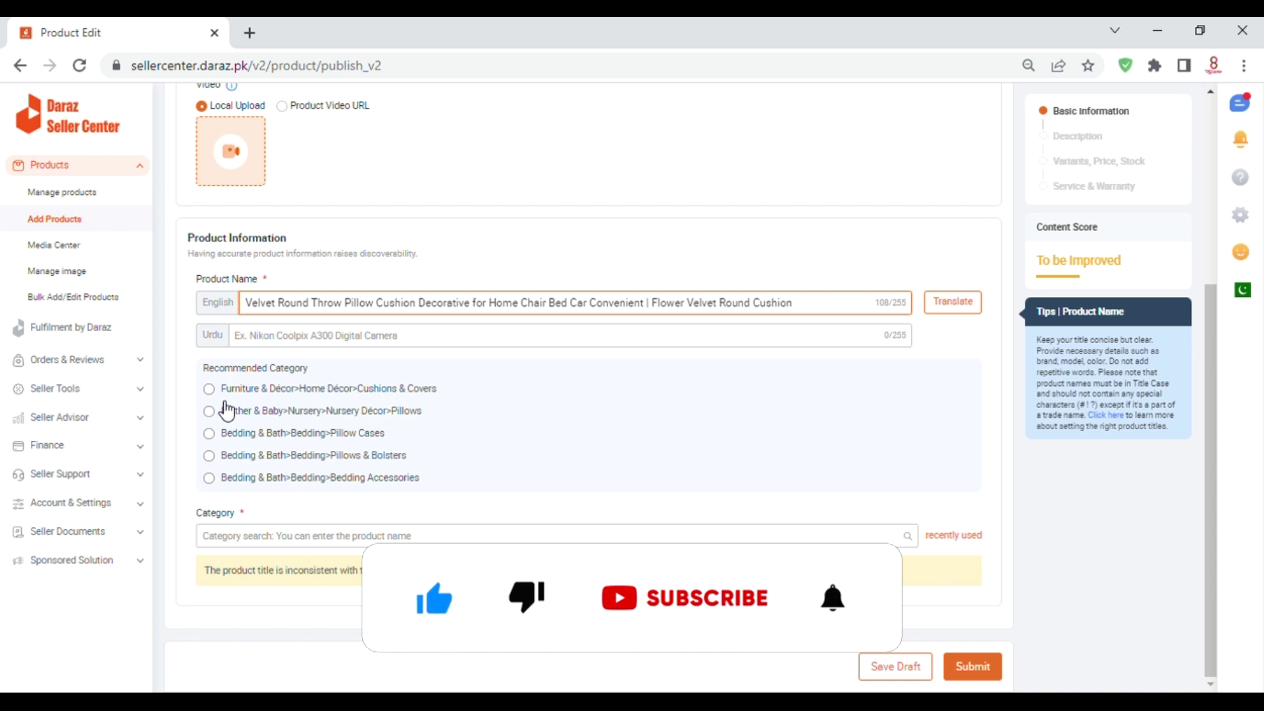
{"action": "left_click", "coordinate": [210, 390]}
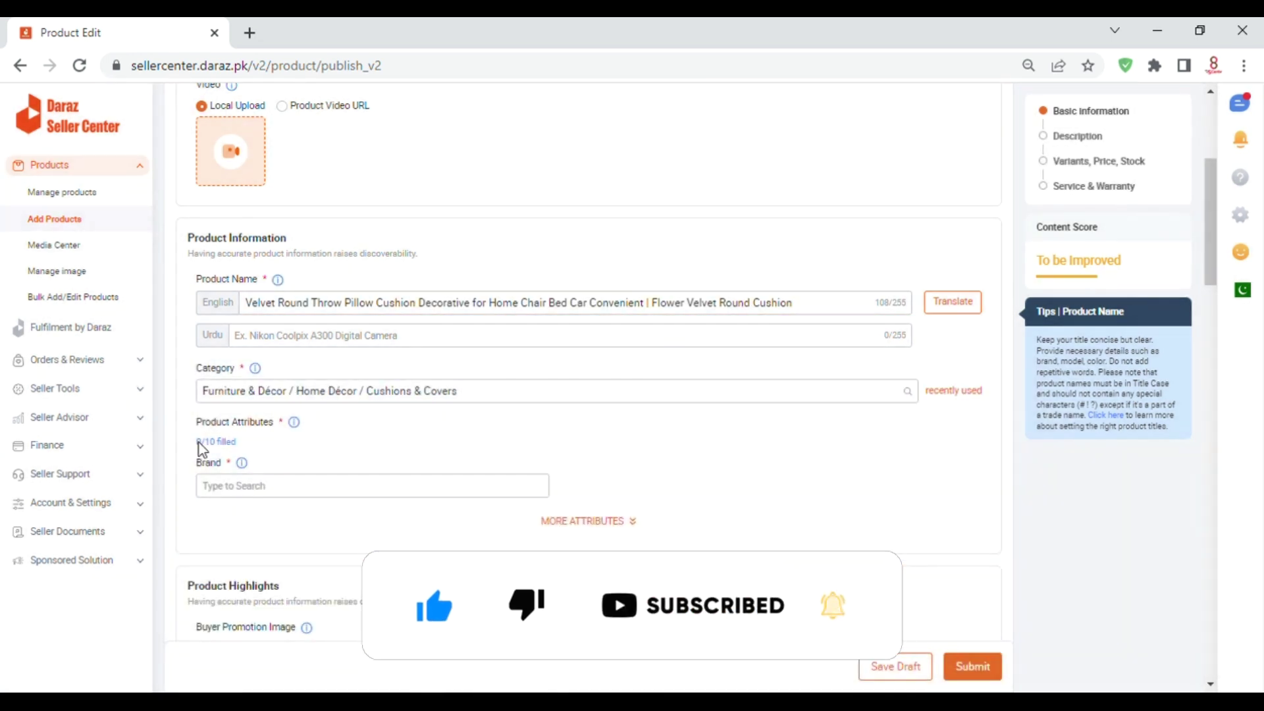
Step: Search the Daraz.pk store for "cushion" and open the Digital Printed Cushion Cover listing to check its category path
{"action": "left_click", "coordinate": [250, 33]}
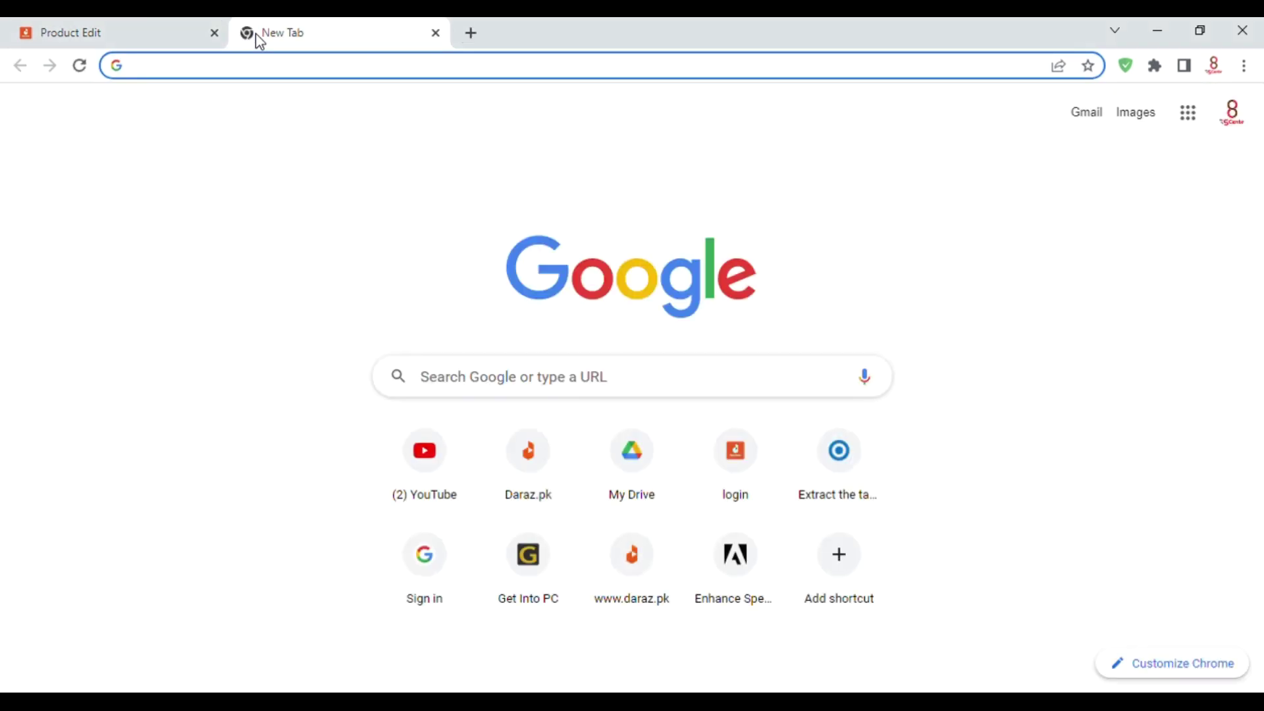
{"action": "left_click", "coordinate": [526, 479]}
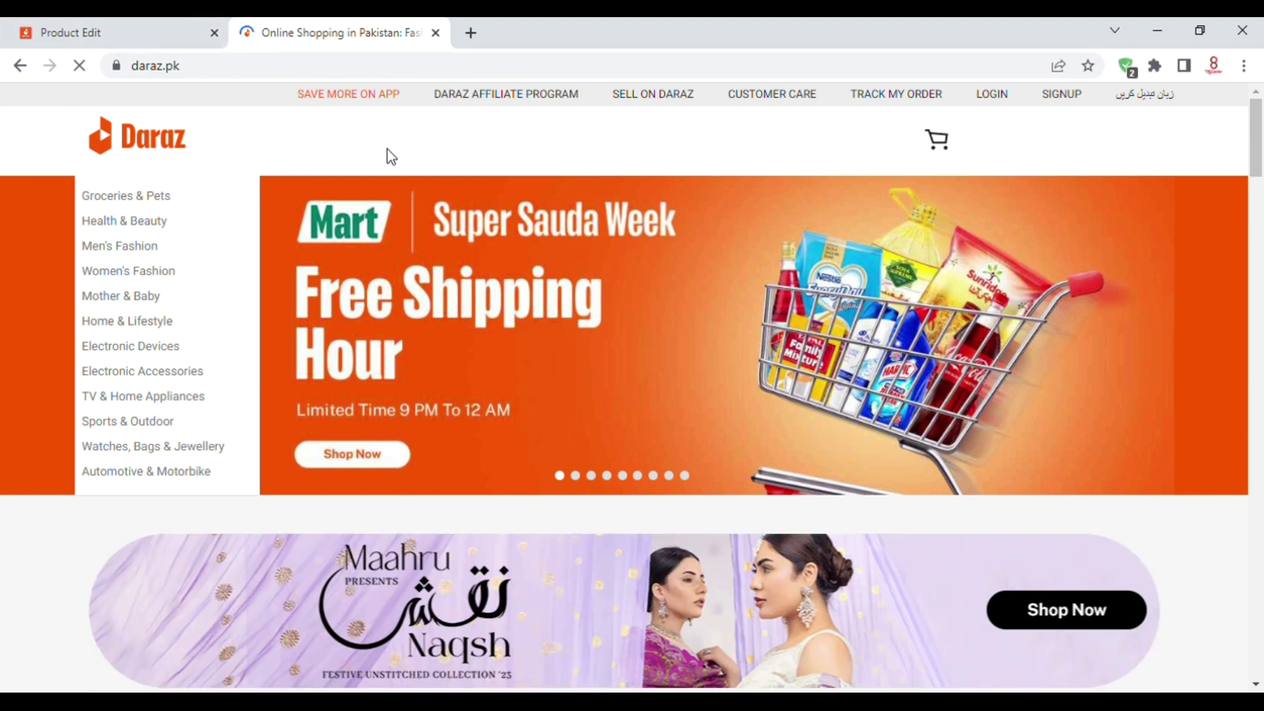
{"action": "left_click", "coordinate": [519, 141]}
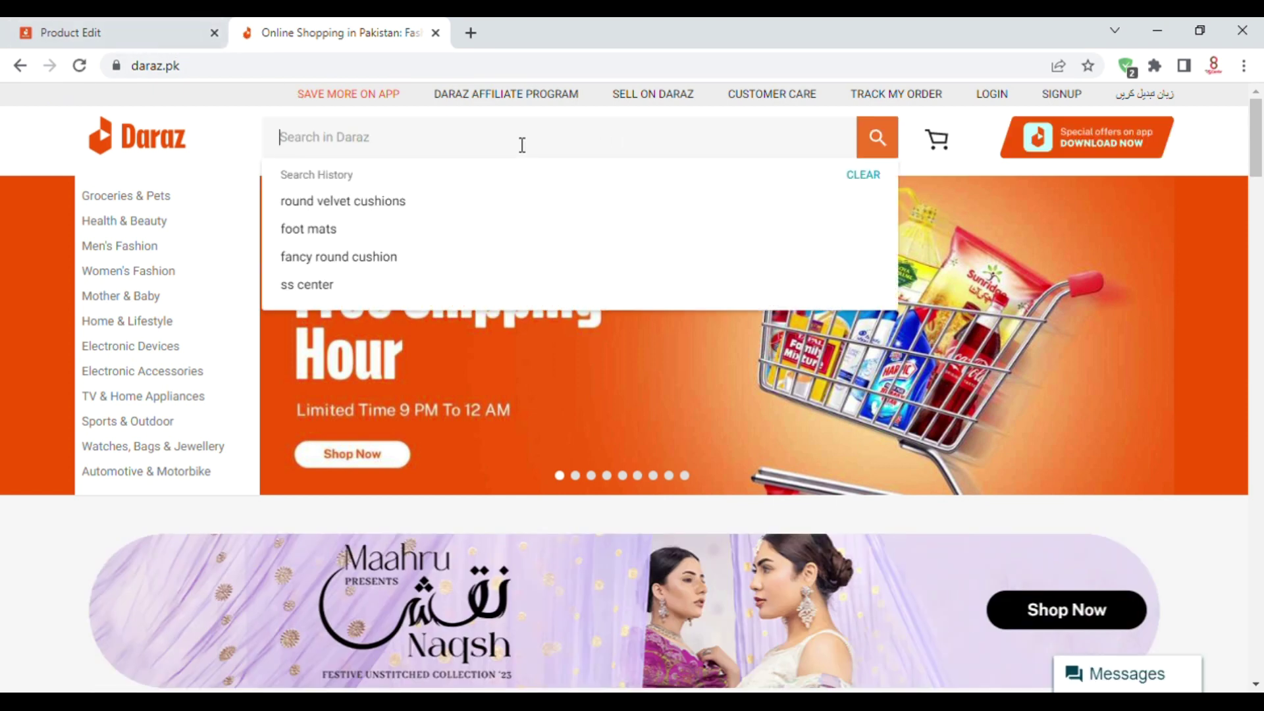
{"action": "type", "text": "cu"}
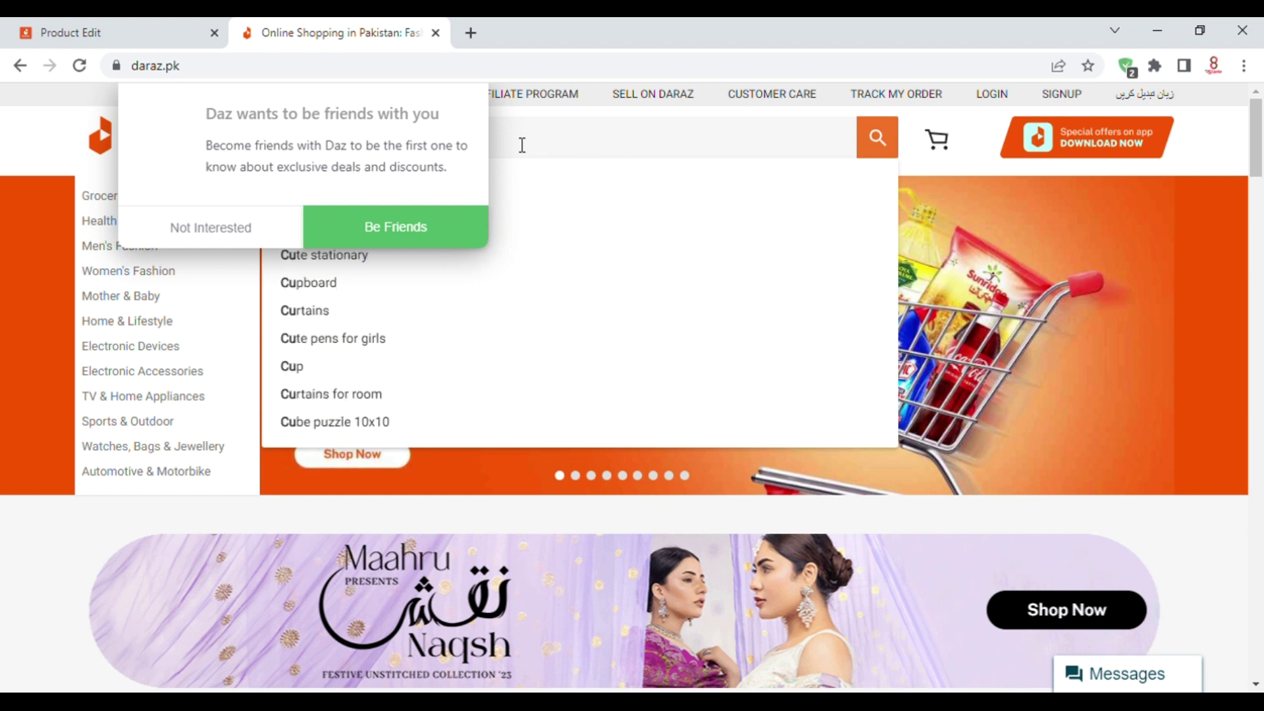
{"action": "type", "text": "s"}
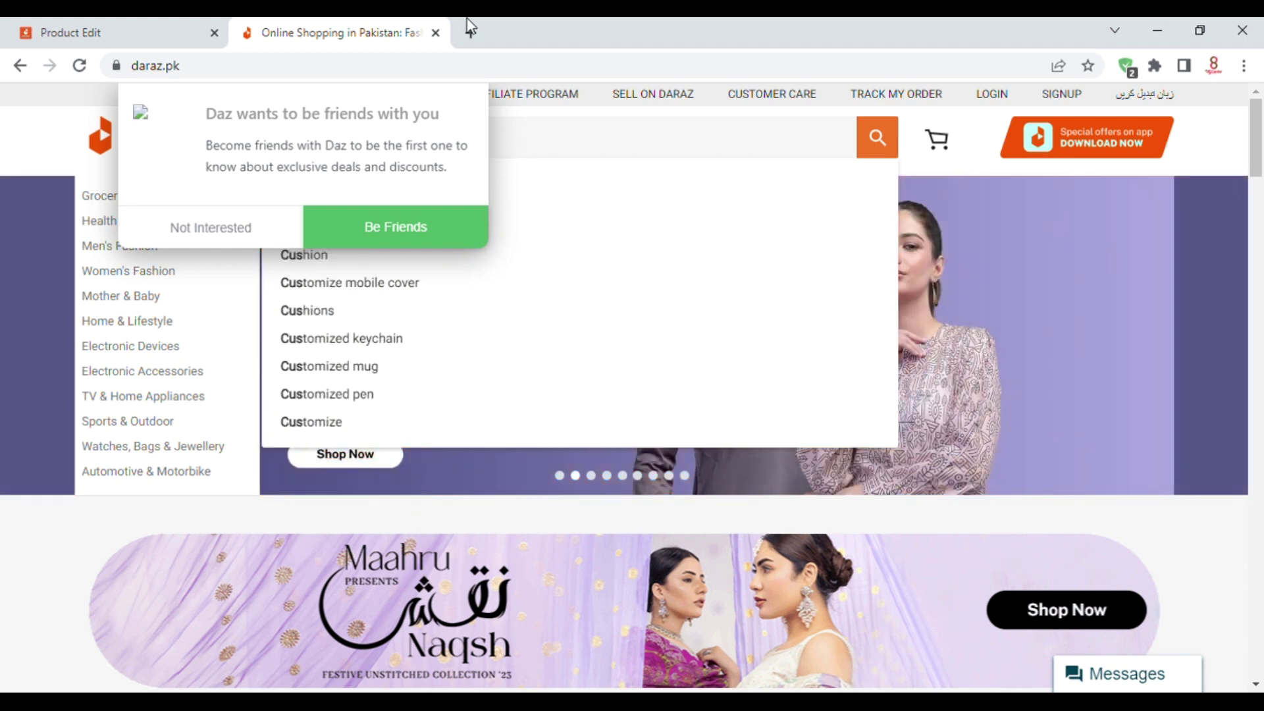
{"action": "left_click", "coordinate": [275, 253]}
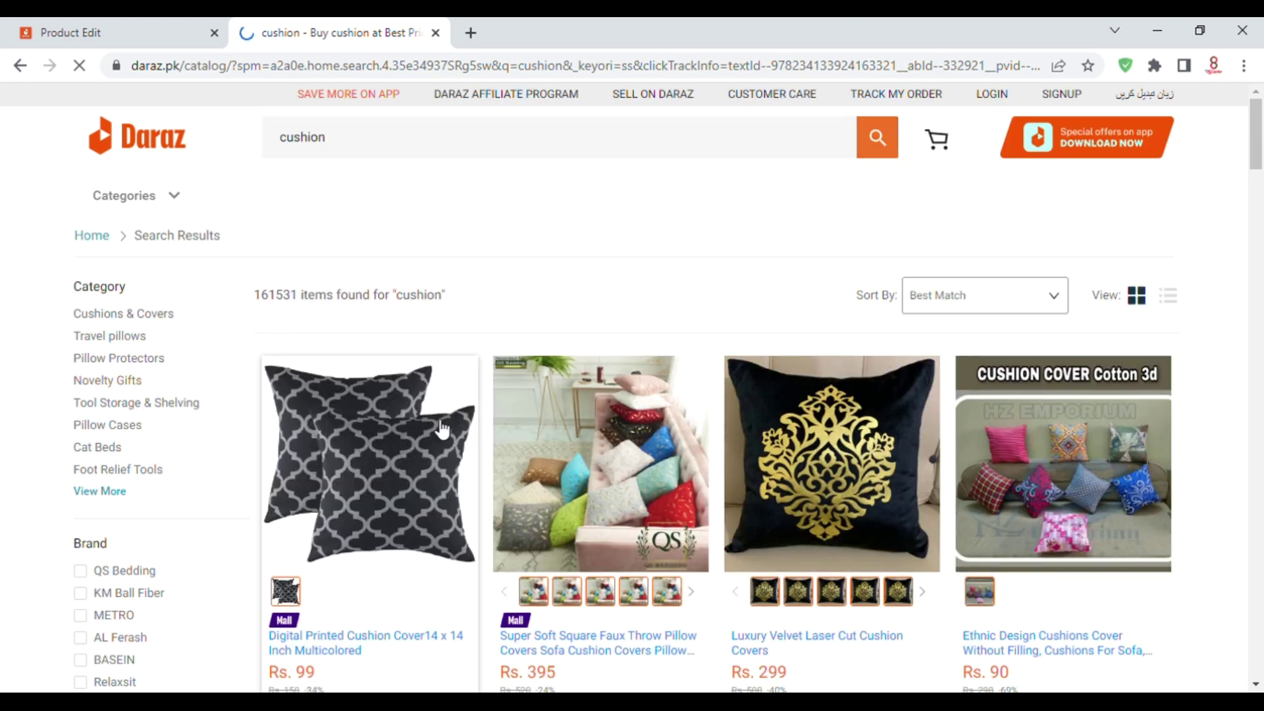
{"action": "left_click", "coordinate": [442, 429]}
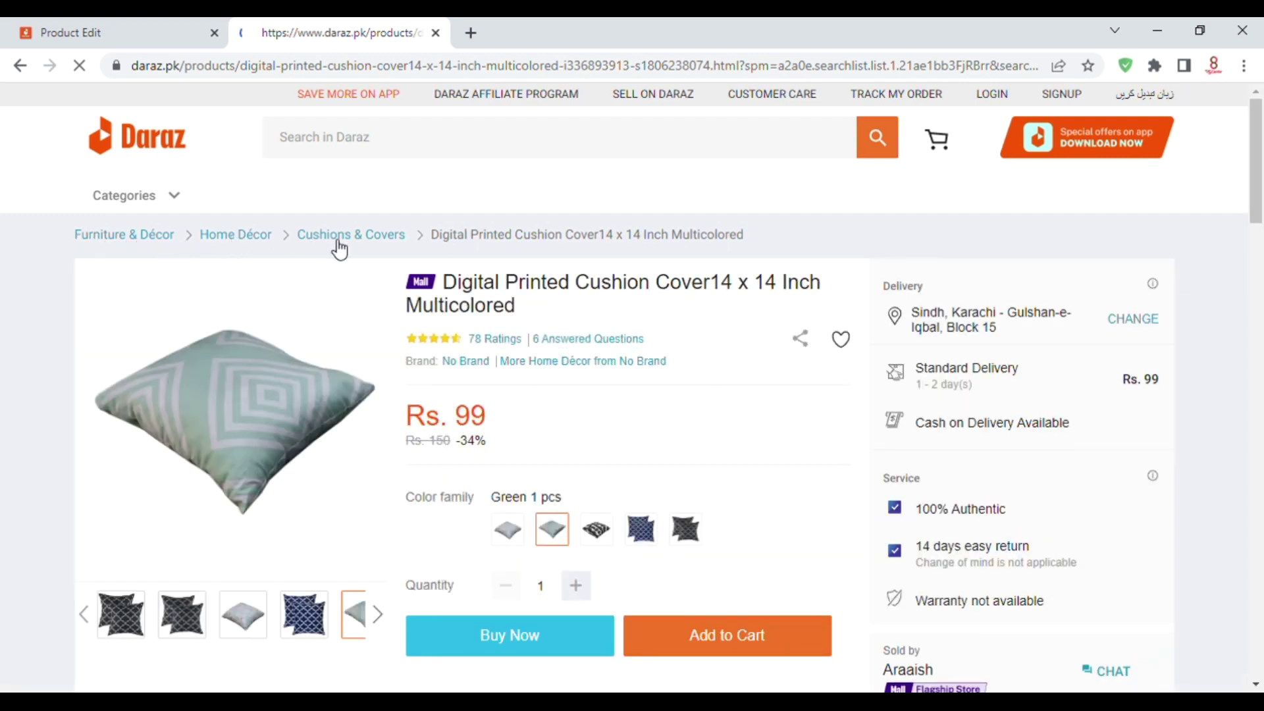
Step: Return to the product listing form and set the product's brand to No Brand
{"action": "left_click", "coordinate": [132, 30]}
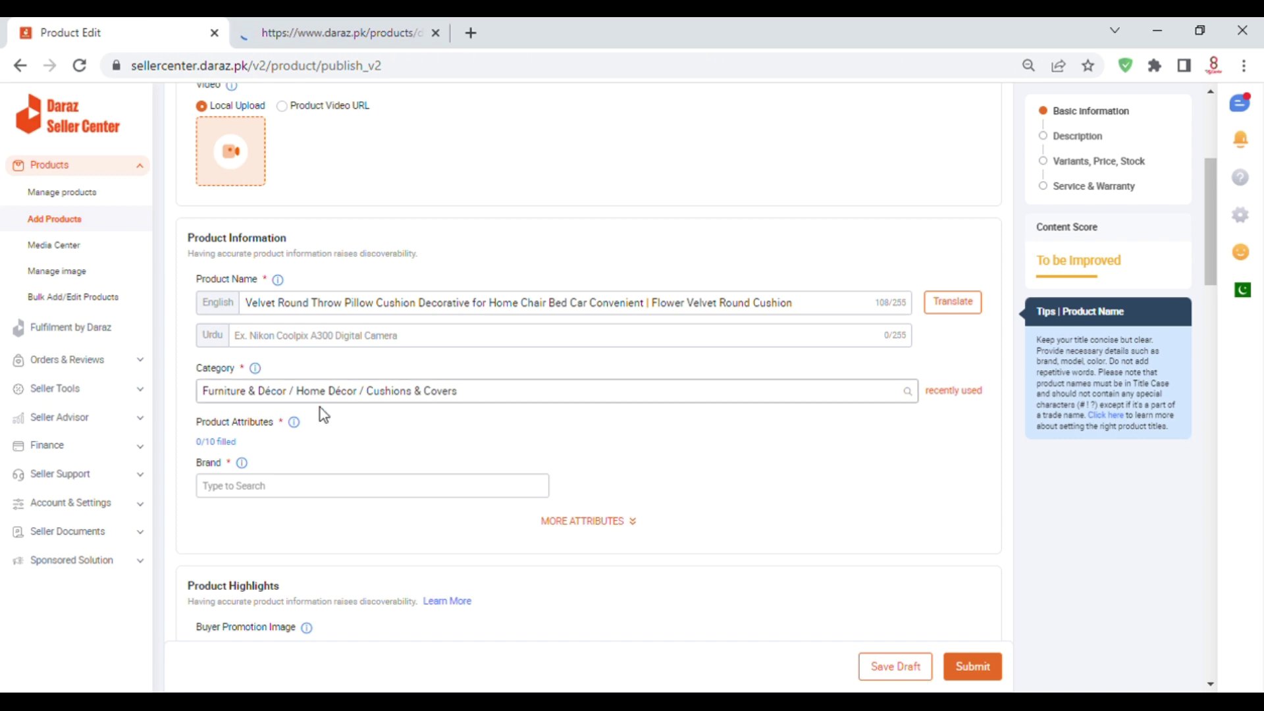
{"action": "scroll", "coordinate": [409, 430], "scroll_direction": "down", "scroll_amount": 1}
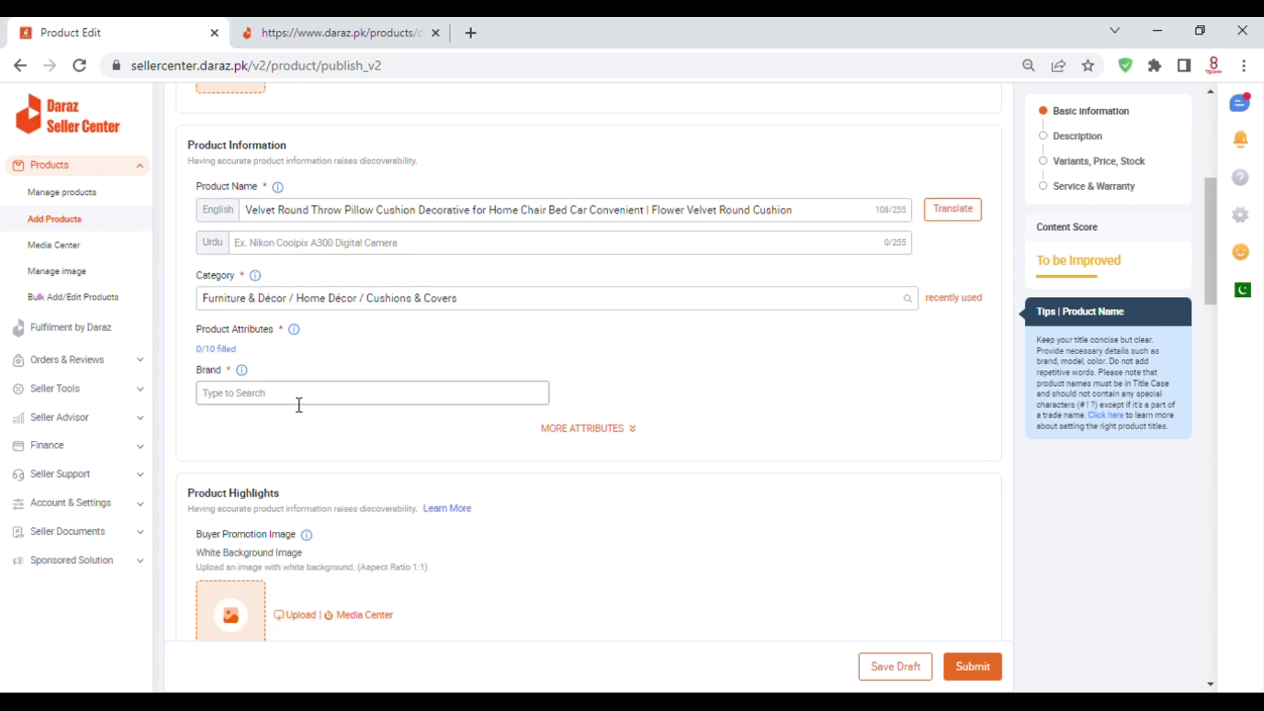
{"action": "left_click", "coordinate": [353, 403]}
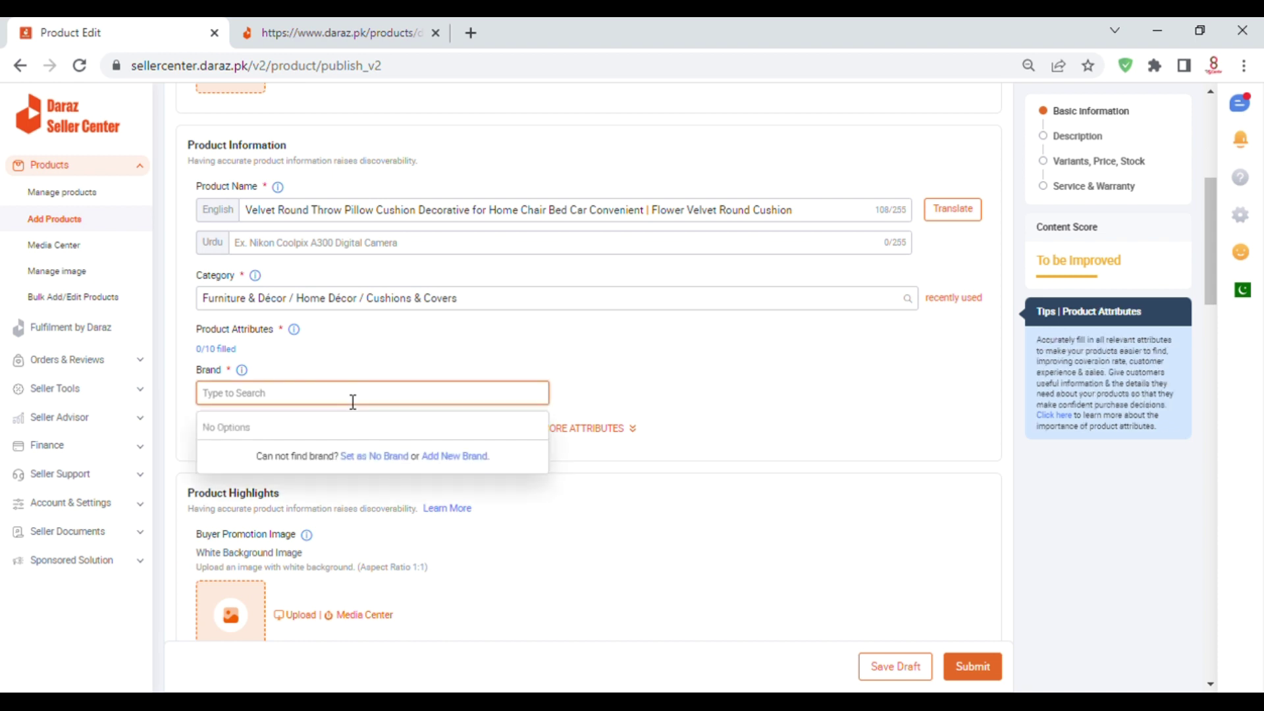
{"action": "type", "text": "no bra"}
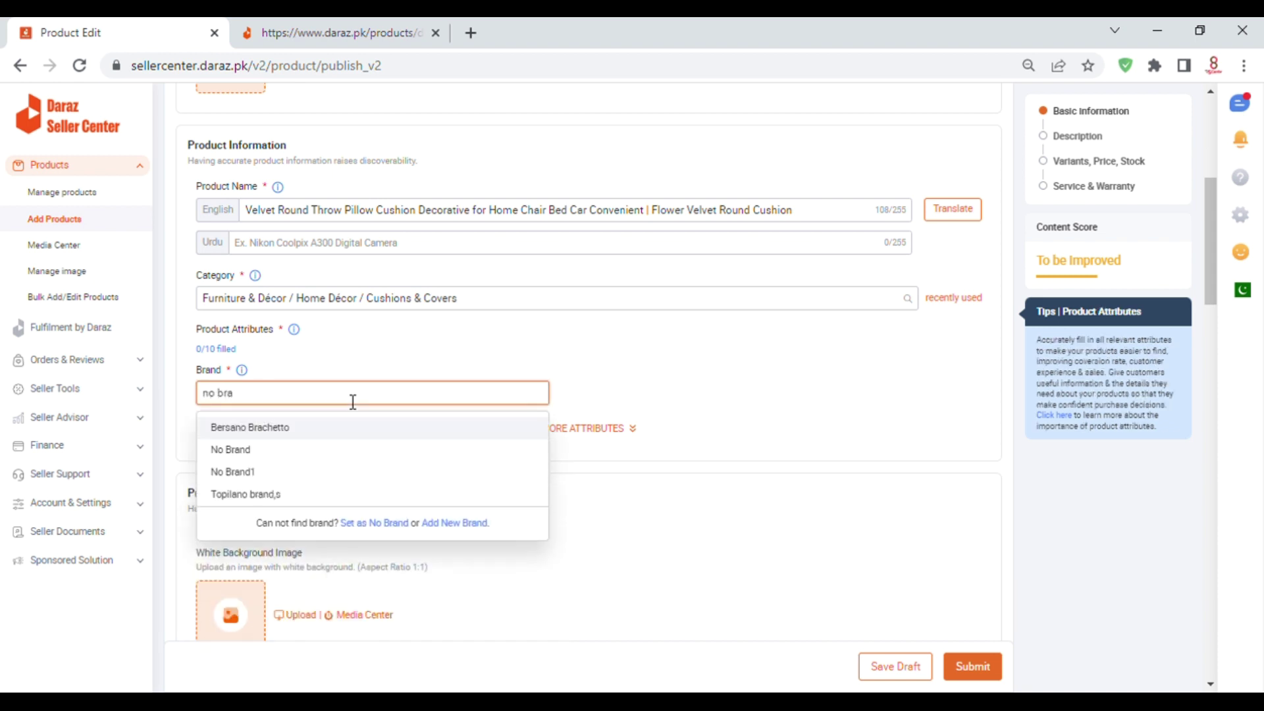
{"action": "left_click", "coordinate": [274, 453]}
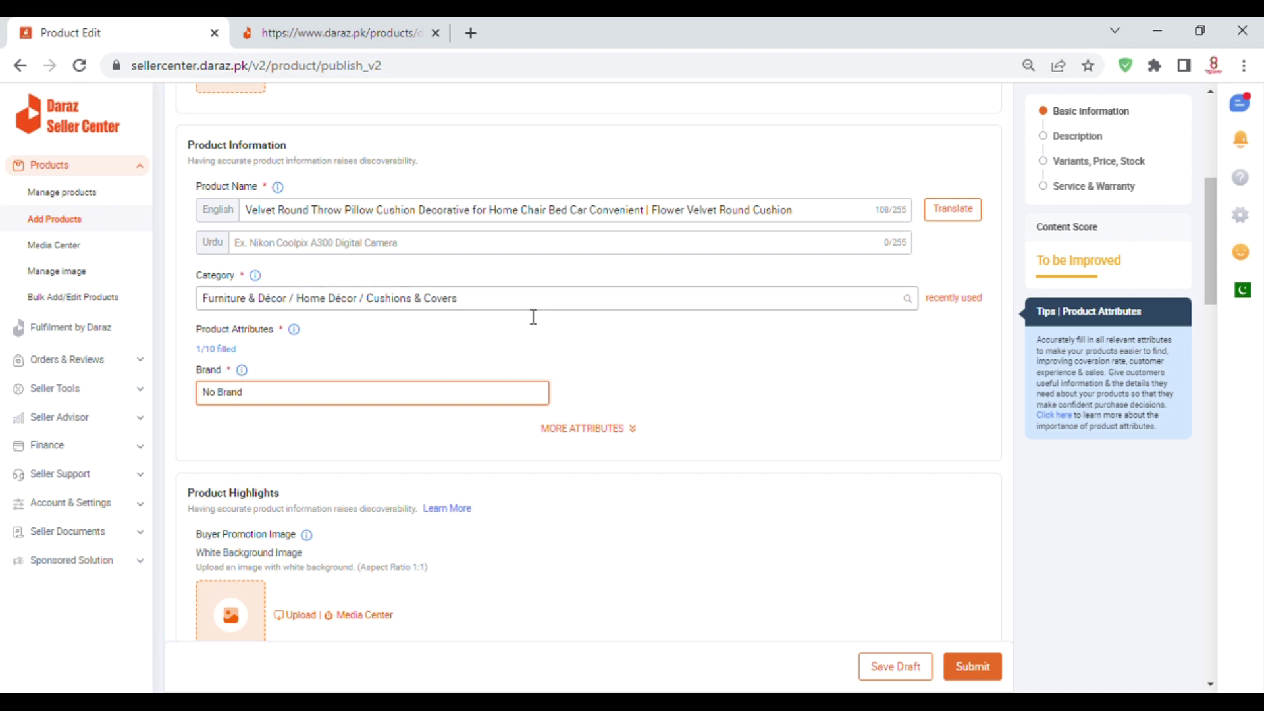
Step: Paste the prepared text starting "Super soft and breathable seat cushion" into the English product highlights
{"action": "scroll", "coordinate": [492, 325], "scroll_direction": "down", "scroll_amount": 3}
{"action": "scroll", "coordinate": [492, 322], "scroll_direction": "down", "scroll_amount": 4}
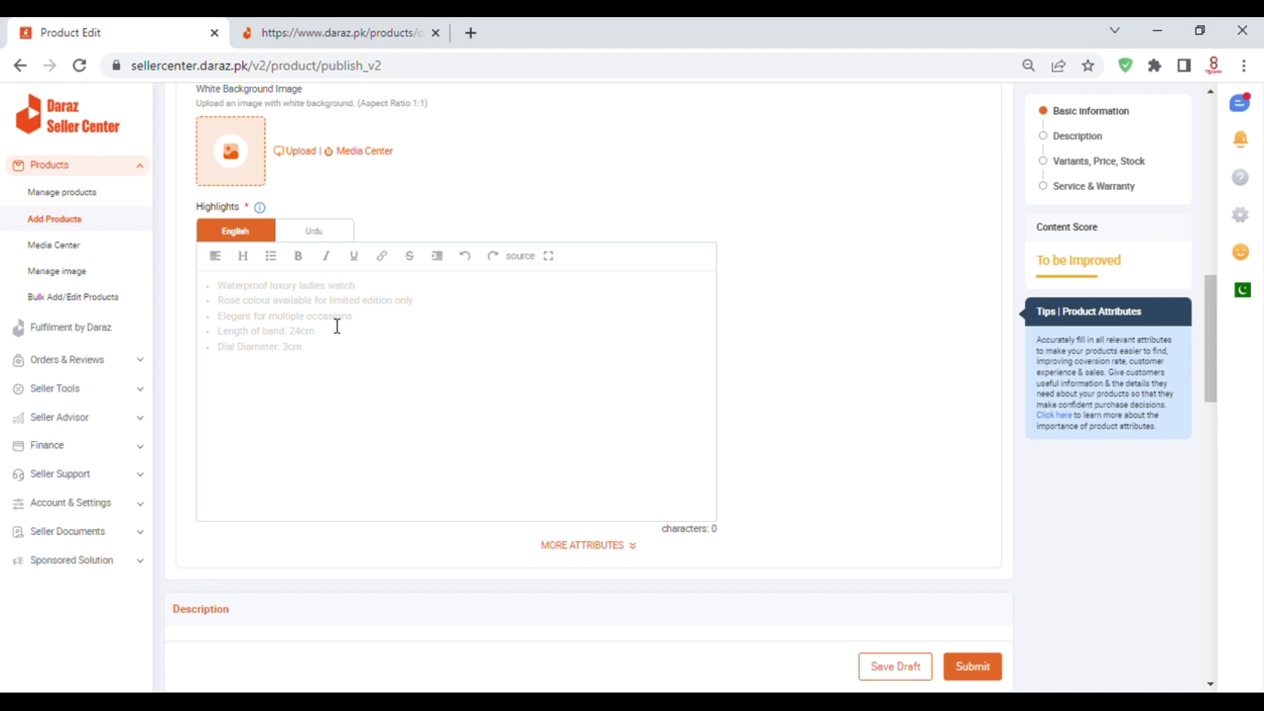
{"action": "scroll", "coordinate": [338, 324], "scroll_direction": "down", "scroll_amount": 2}
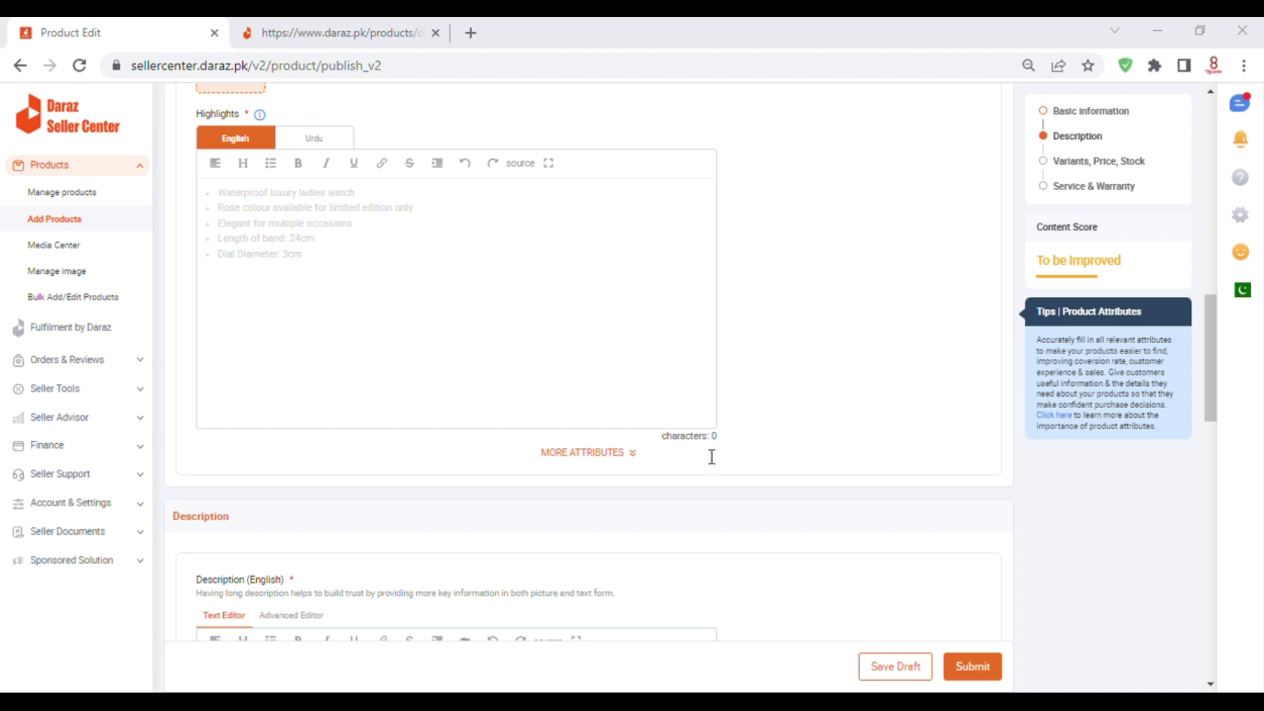
{"action": "left_click", "coordinate": [309, 241]}
{"action": "key", "text": "ctrl+v"}
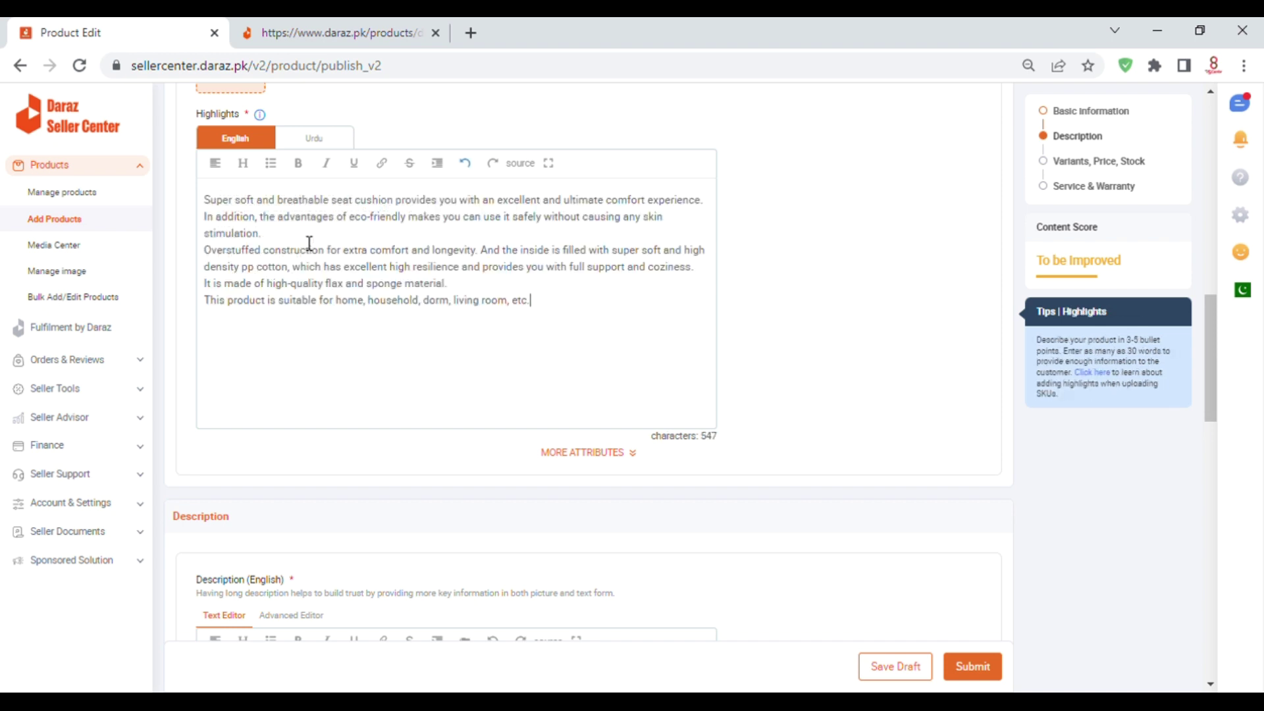
Step: Copy the full English highlights text into the English product description
{"action": "scroll", "coordinate": [412, 403], "scroll_direction": "down", "scroll_amount": 3}
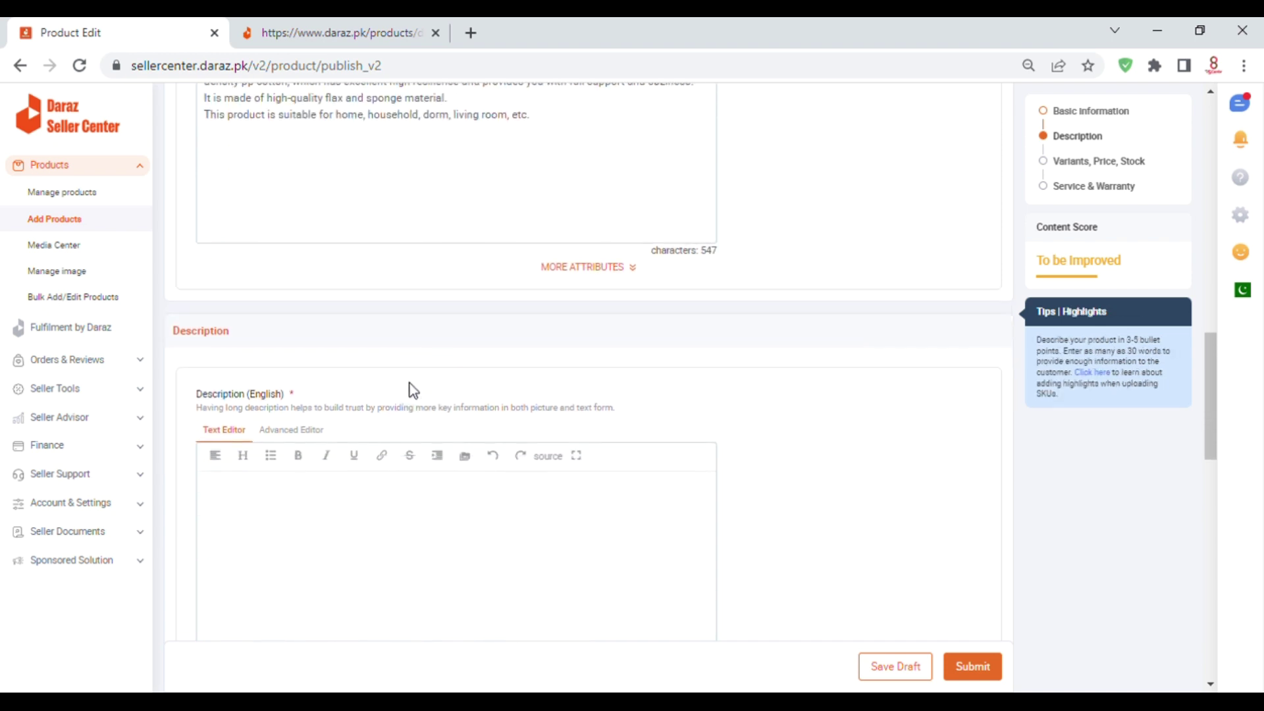
{"action": "scroll", "coordinate": [491, 223], "scroll_direction": "up", "scroll_amount": 4}
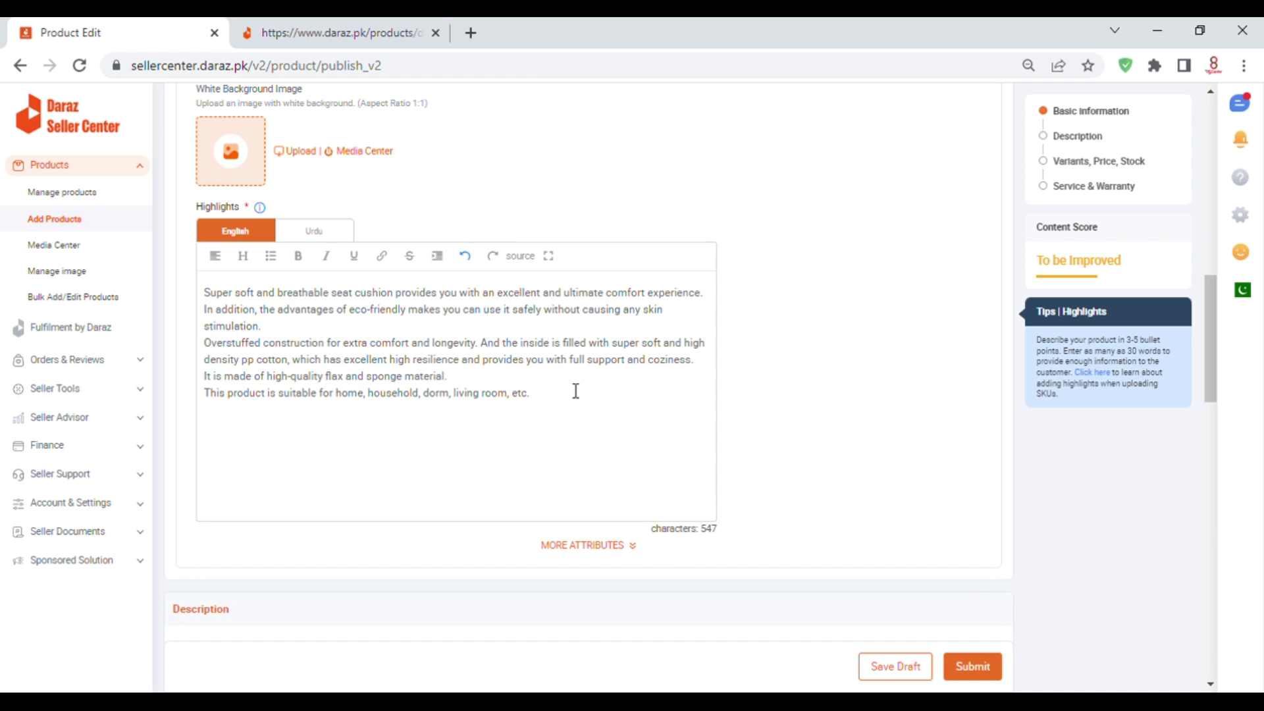
{"action": "key", "text": "ctrl+a"}
{"action": "key", "text": "ctrl+c"}
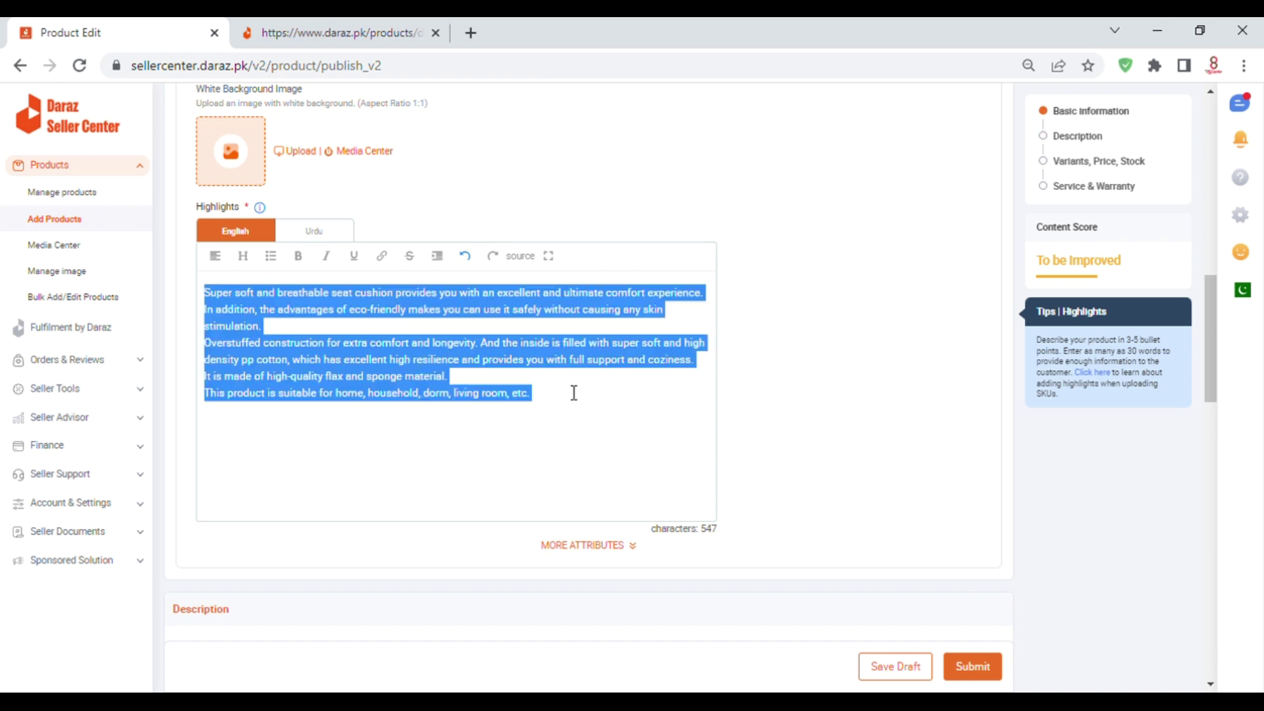
{"action": "scroll", "coordinate": [574, 393], "scroll_direction": "down", "scroll_amount": 5}
{"action": "left_click", "coordinate": [444, 426]}
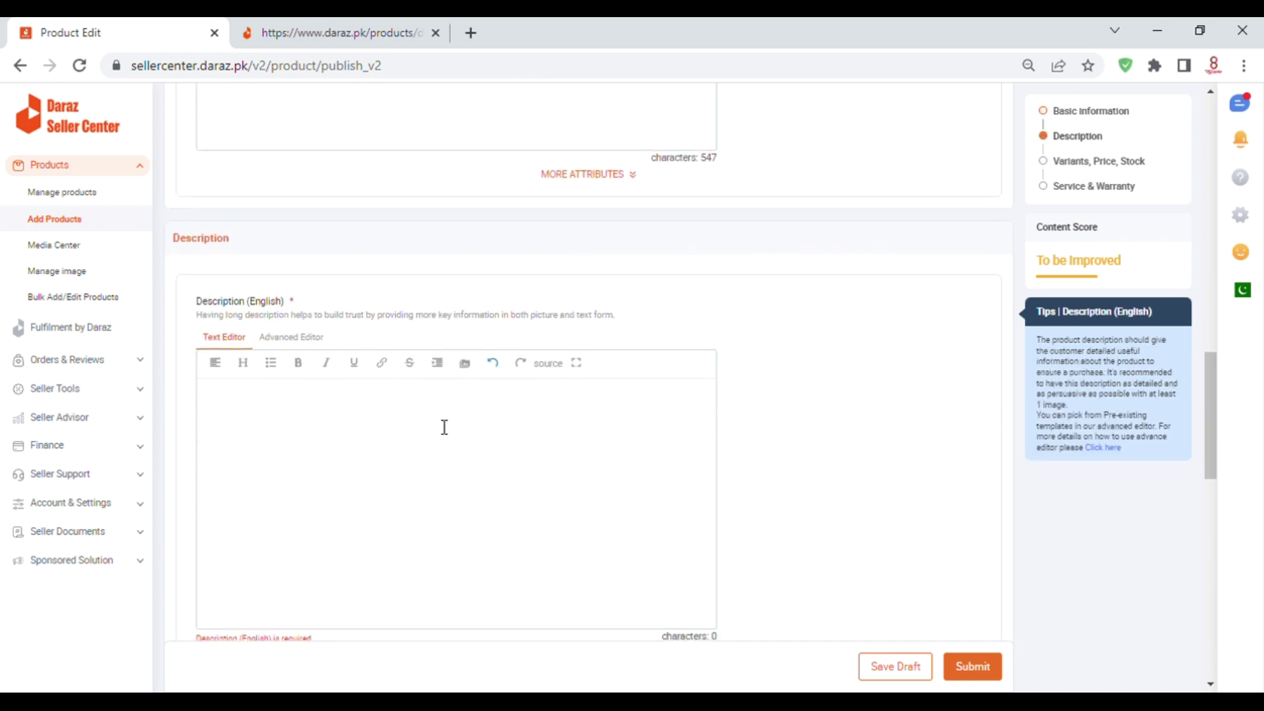
{"action": "key", "text": "ctrl+v"}
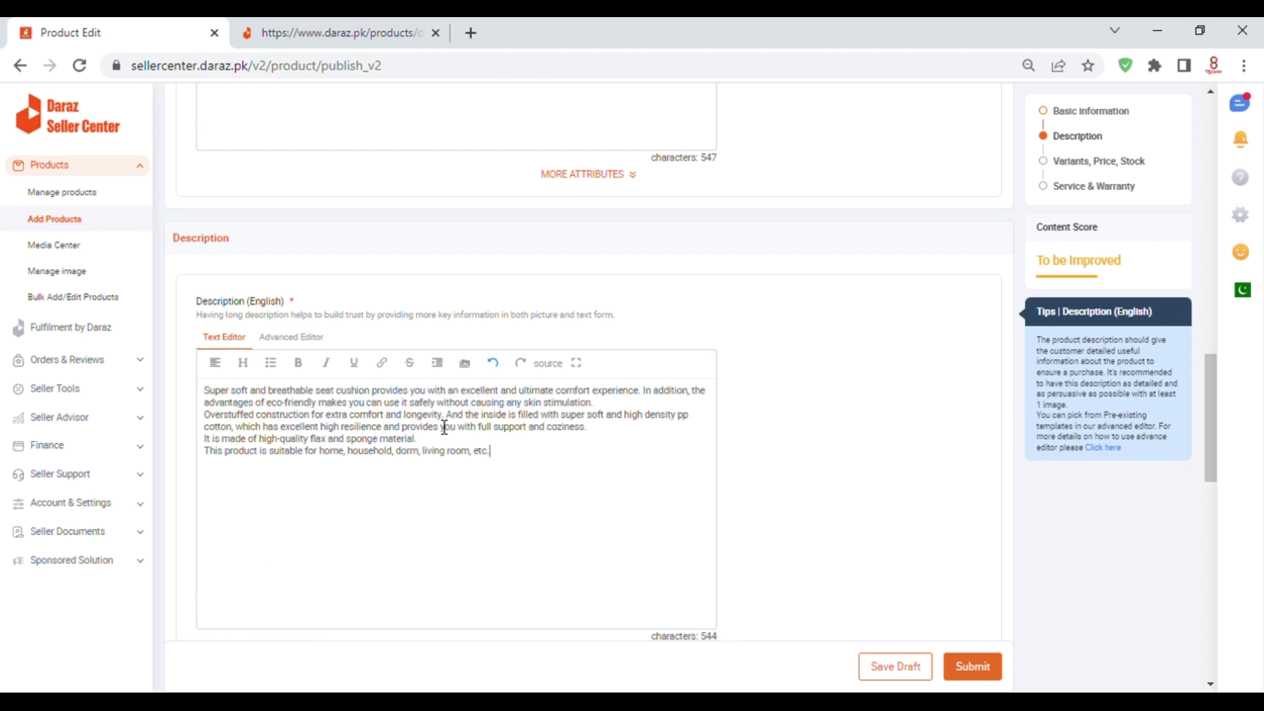
Step: Append to the description: Item Name: Floor Cushion; Features: Eco-friendly, Super Soft, No Odor; Size Details; Size: 15"x15"
{"action": "scroll", "coordinate": [444, 428], "scroll_direction": "down", "scroll_amount": 1}
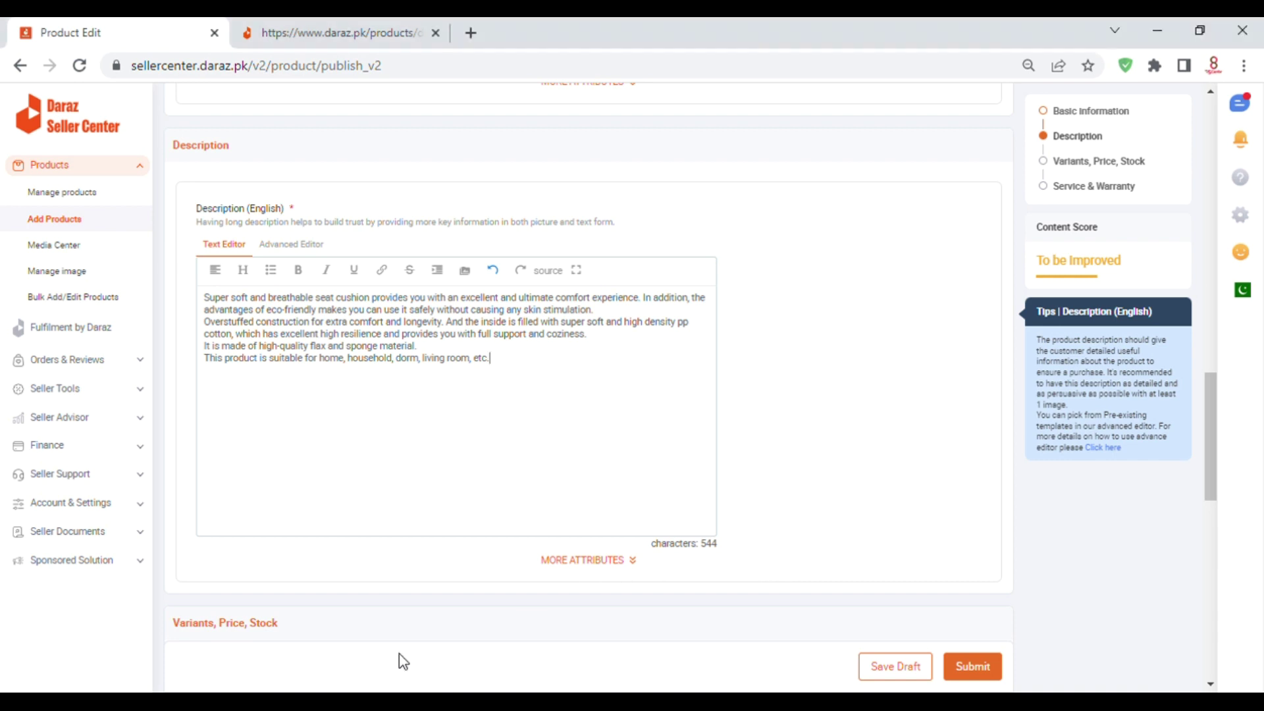
{"action": "key", "text": "Return"}
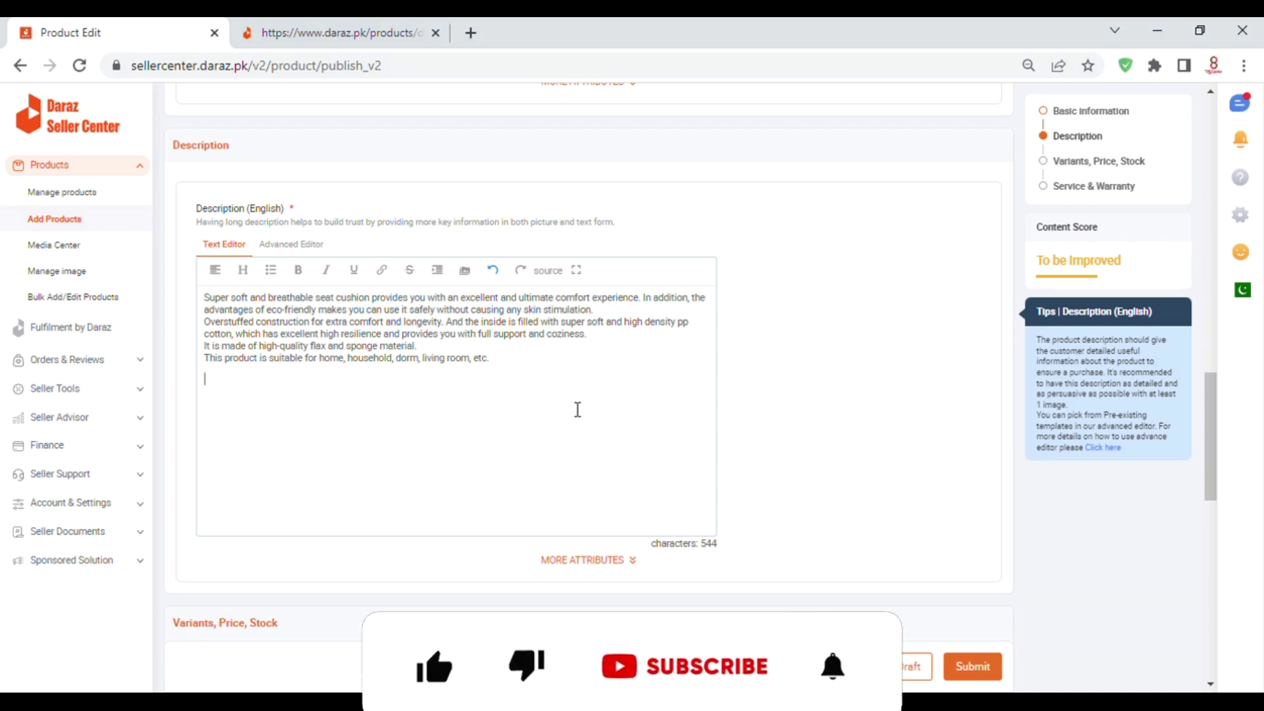
{"action": "type", "text": "Item Name: Floor Cushion Features: Eco-friendly, Super Soft, No Odor Size Details: Size: 15\"x15\""}
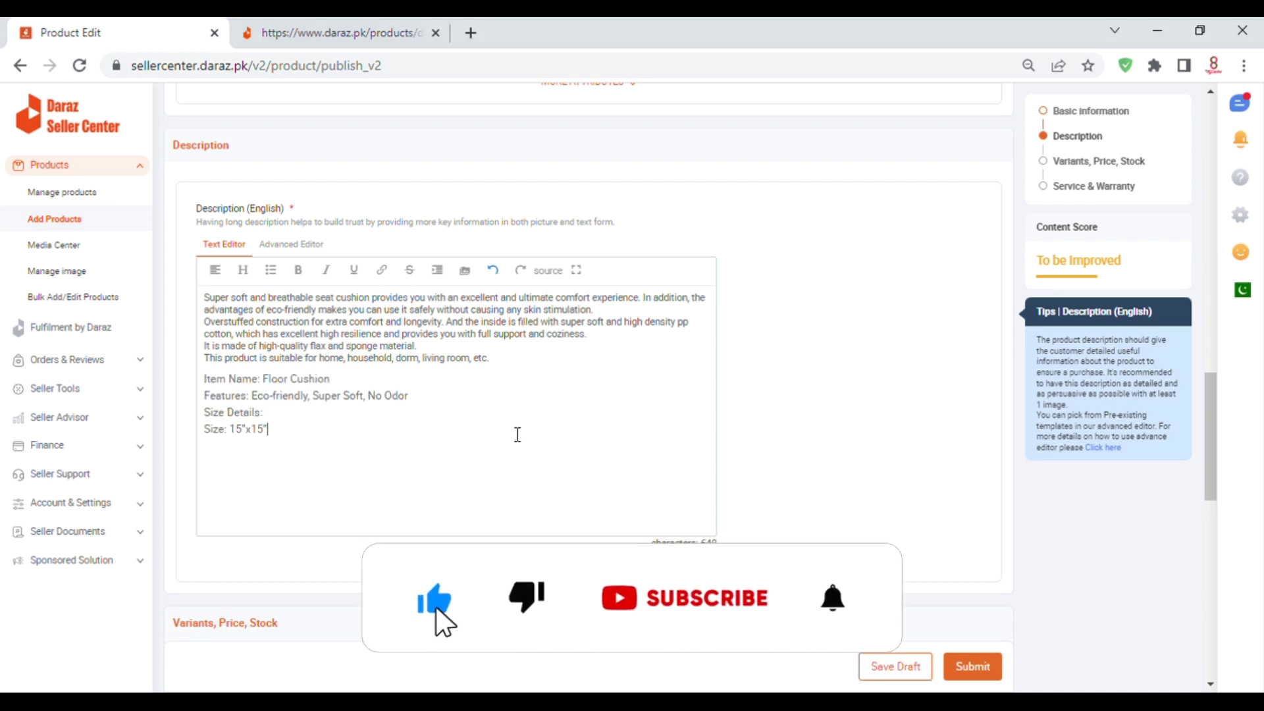
{"action": "scroll", "coordinate": [517, 435], "scroll_direction": "up", "scroll_amount": 10}
{"action": "scroll", "coordinate": [518, 435], "scroll_direction": "up", "scroll_amount": 10}
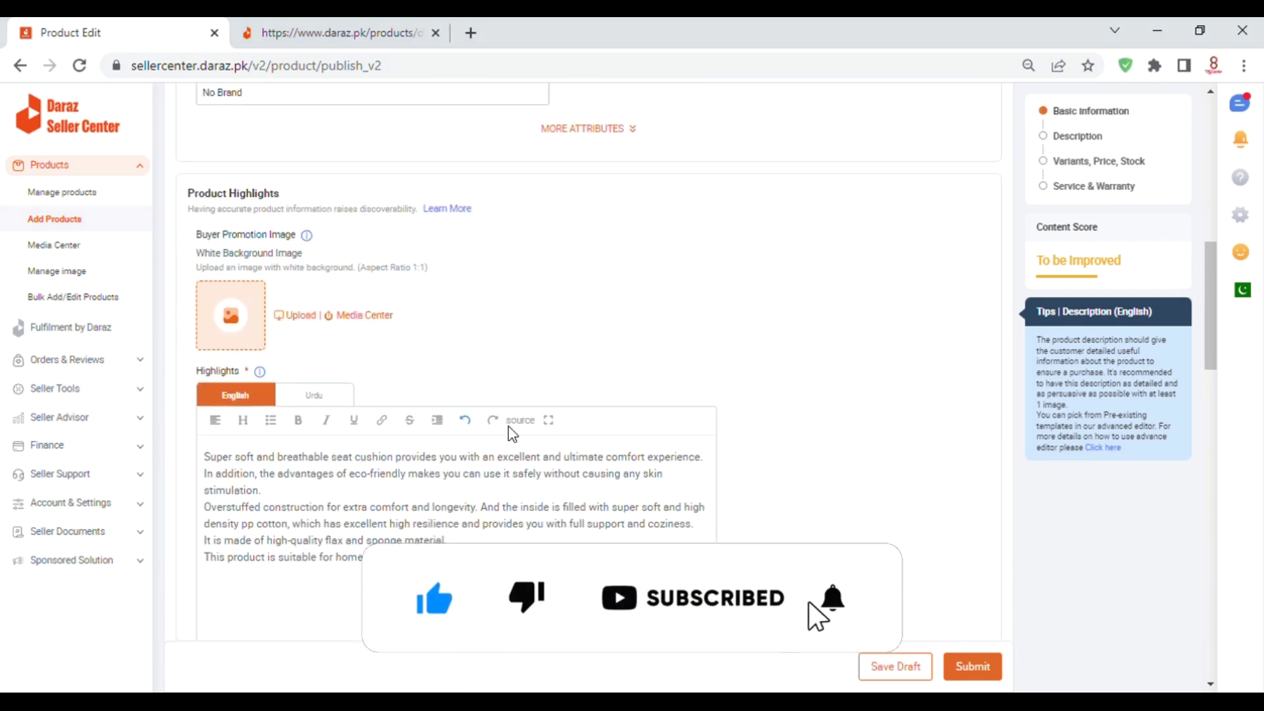
Step: Add Black and Blue as the first two color family variants of the cushion
{"action": "scroll", "coordinate": [513, 435], "scroll_direction": "down", "scroll_amount": 20}
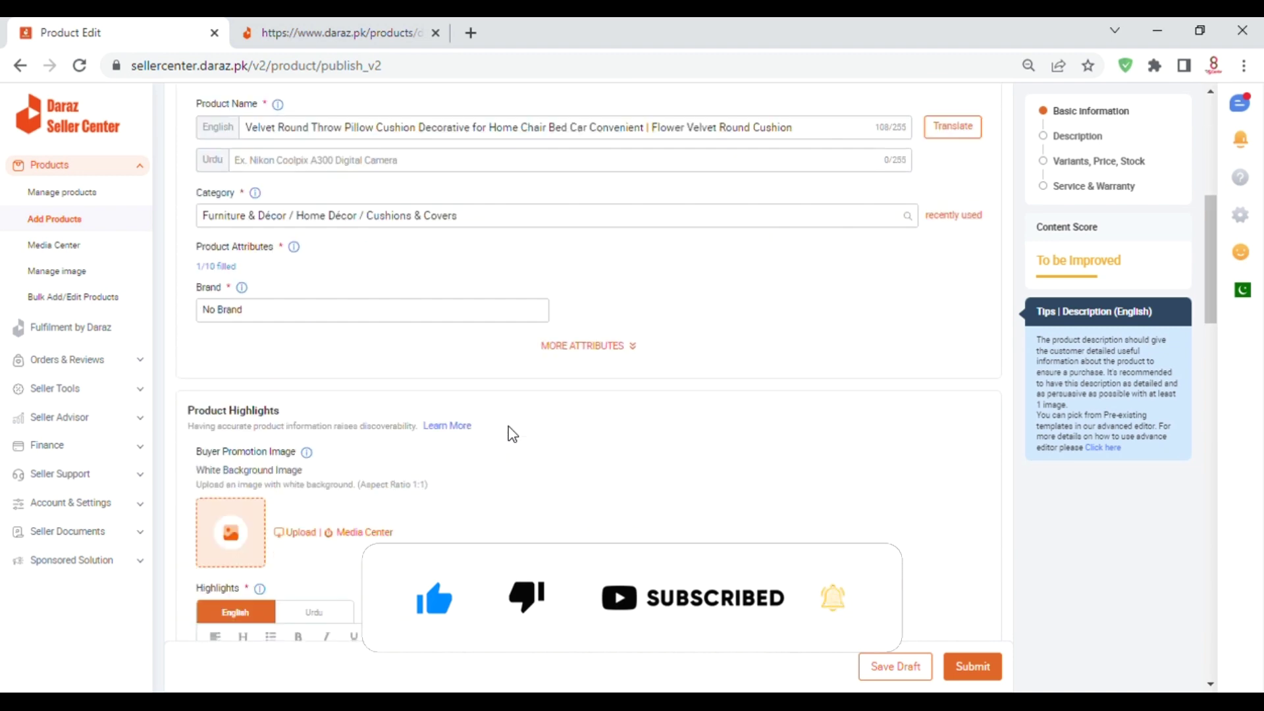
{"action": "scroll", "coordinate": [513, 435], "scroll_direction": "down", "scroll_amount": 1}
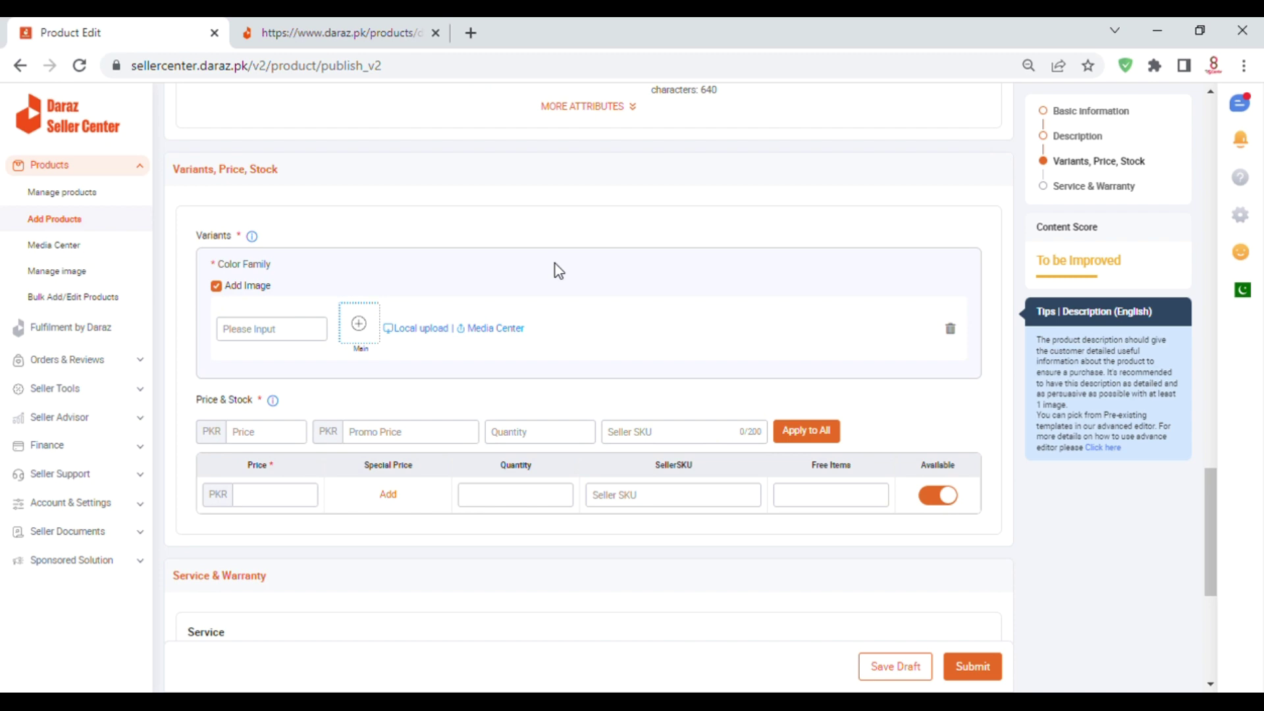
{"action": "scroll", "coordinate": [555, 263], "scroll_direction": "up", "scroll_amount": 20}
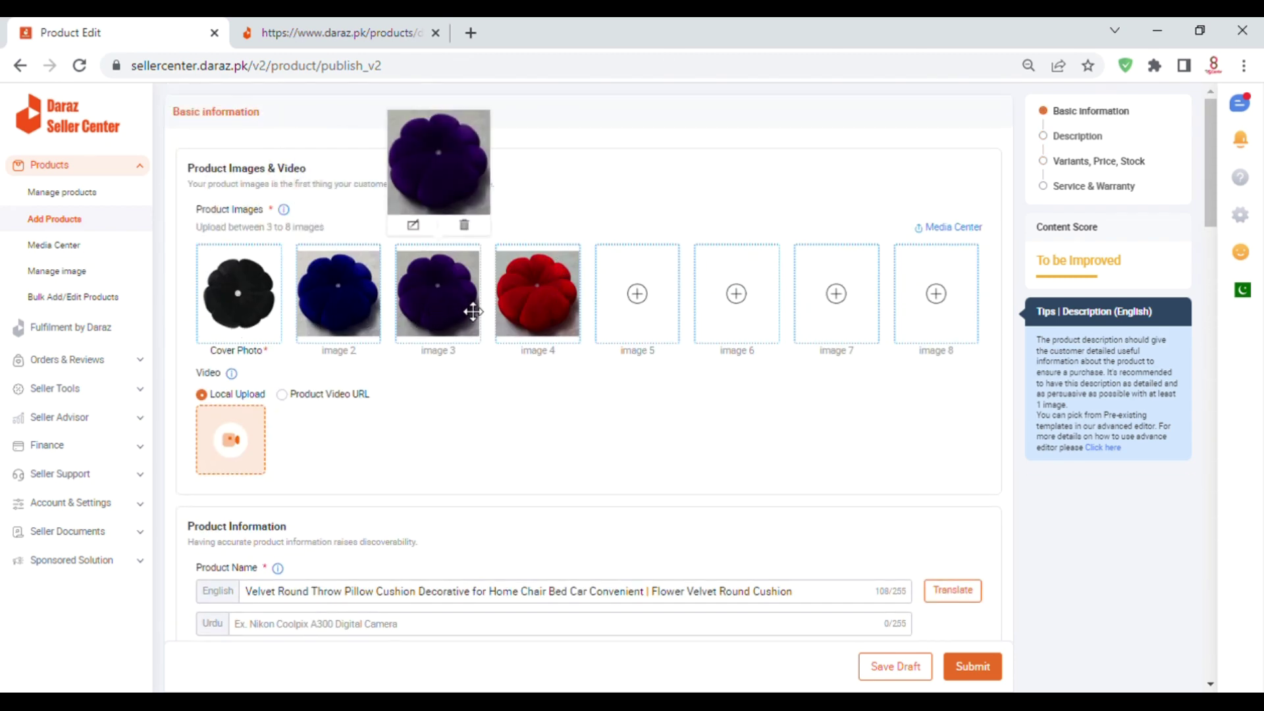
{"action": "scroll", "coordinate": [480, 463], "scroll_direction": "down", "scroll_amount": 7}
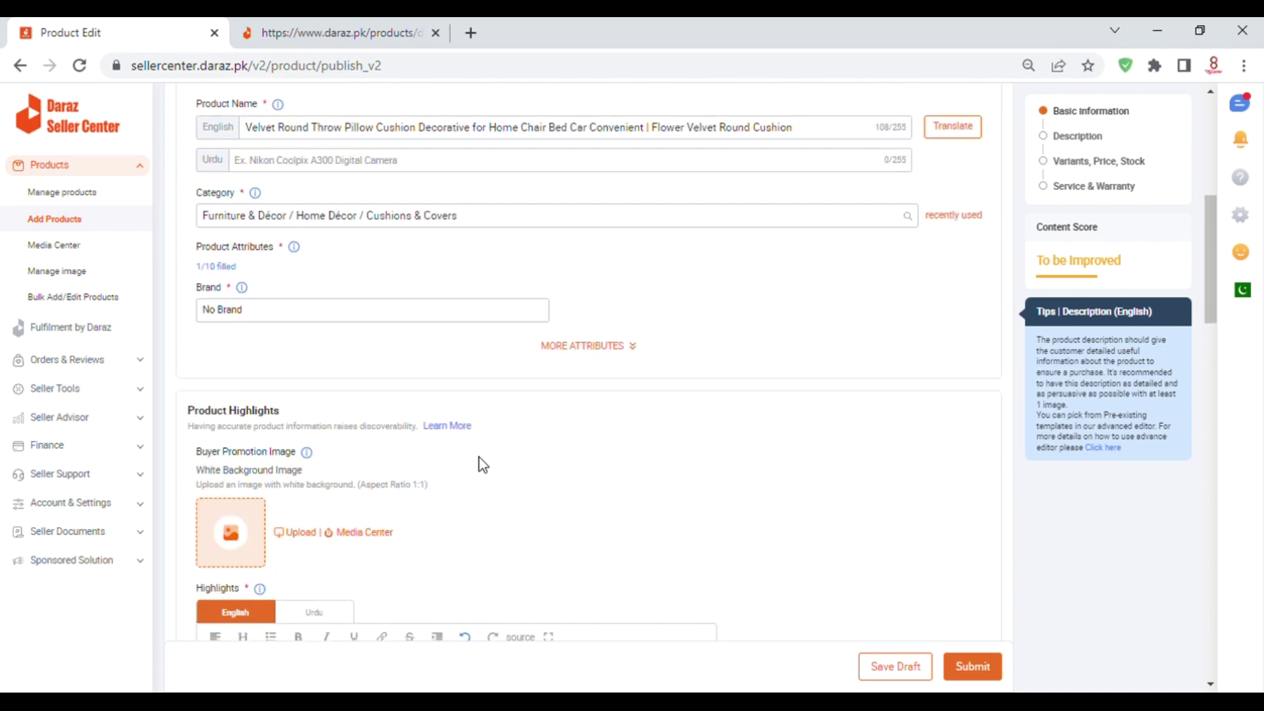
{"action": "scroll", "coordinate": [483, 465], "scroll_direction": "down", "scroll_amount": 20}
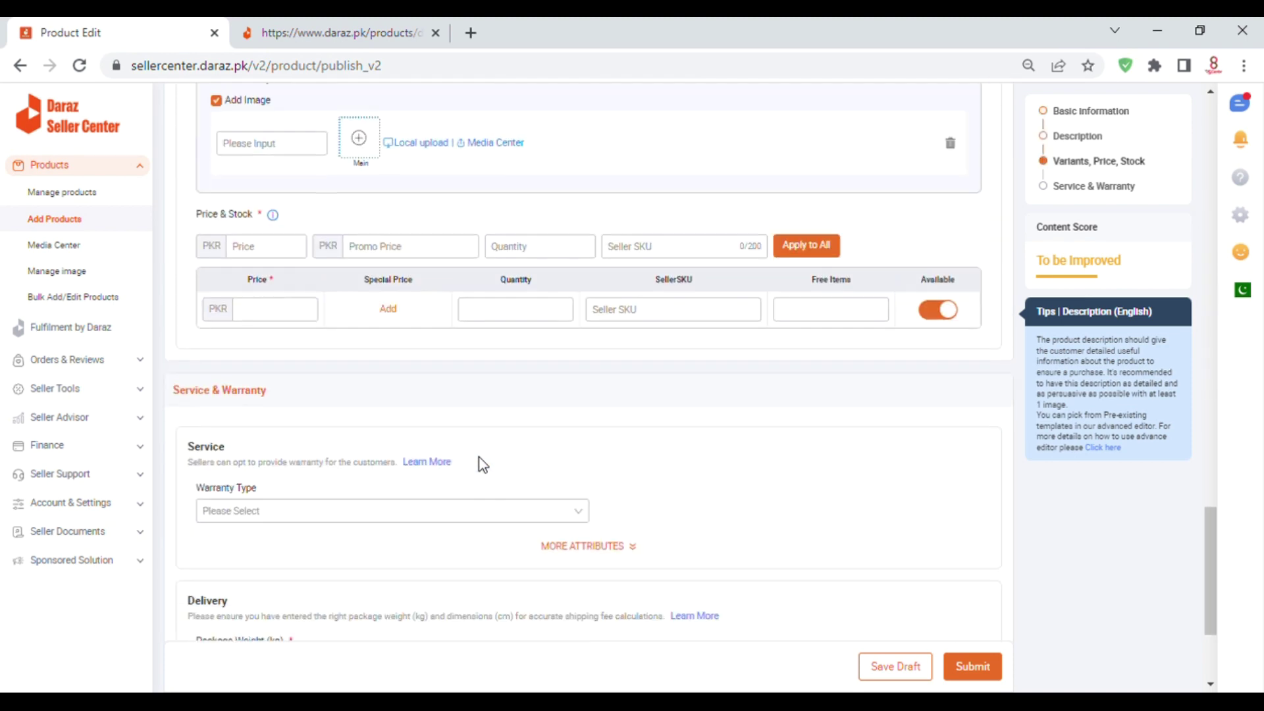
{"action": "scroll", "coordinate": [482, 465], "scroll_direction": "up", "scroll_amount": 3}
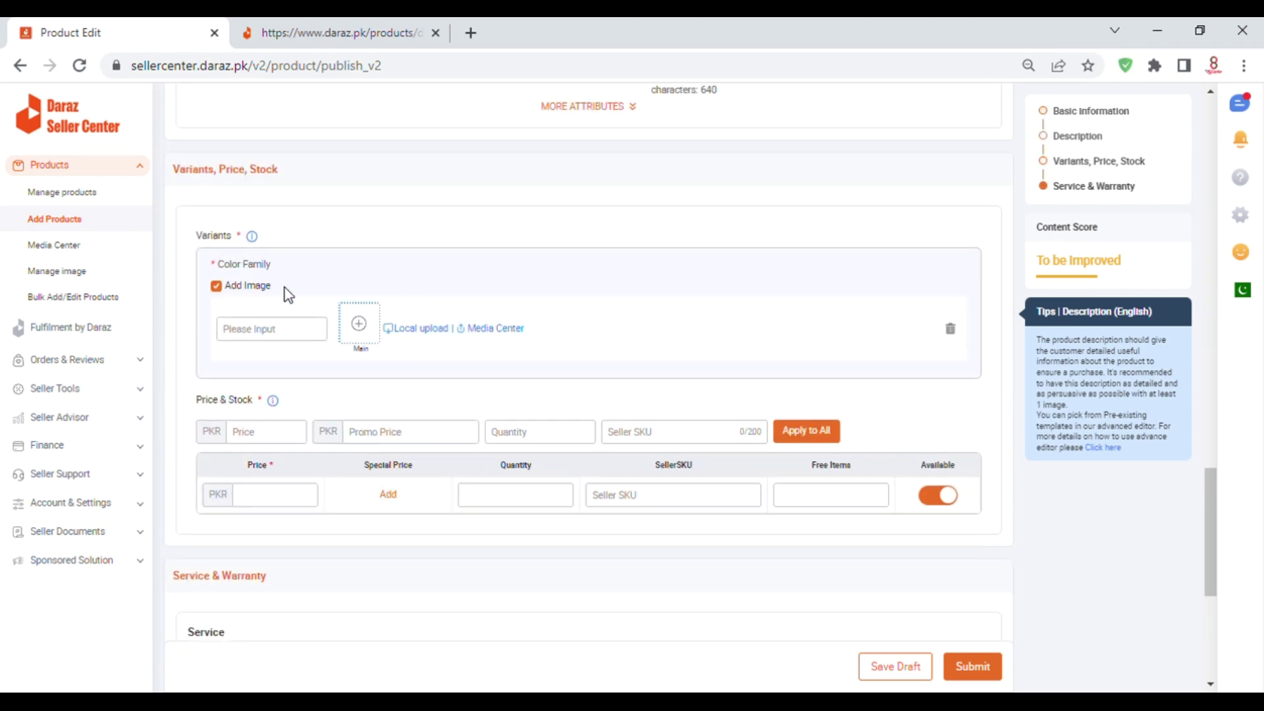
{"action": "left_click", "coordinate": [293, 332]}
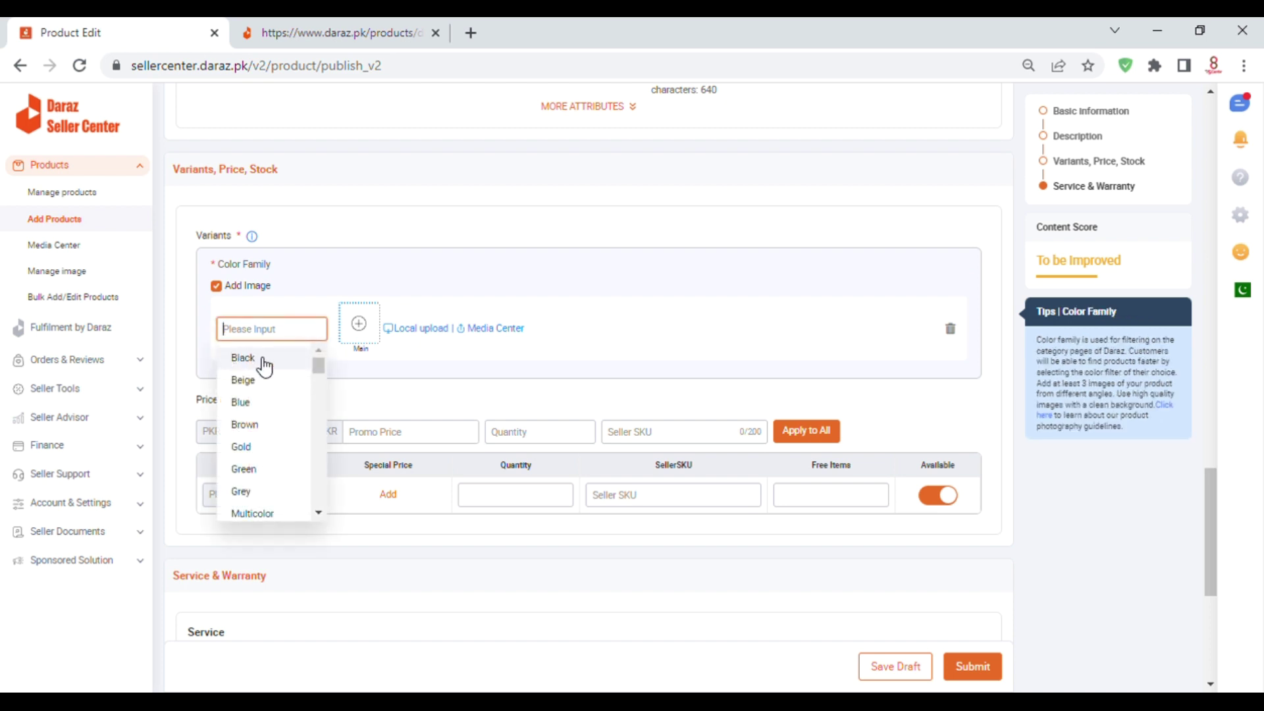
{"action": "left_click", "coordinate": [243, 357]}
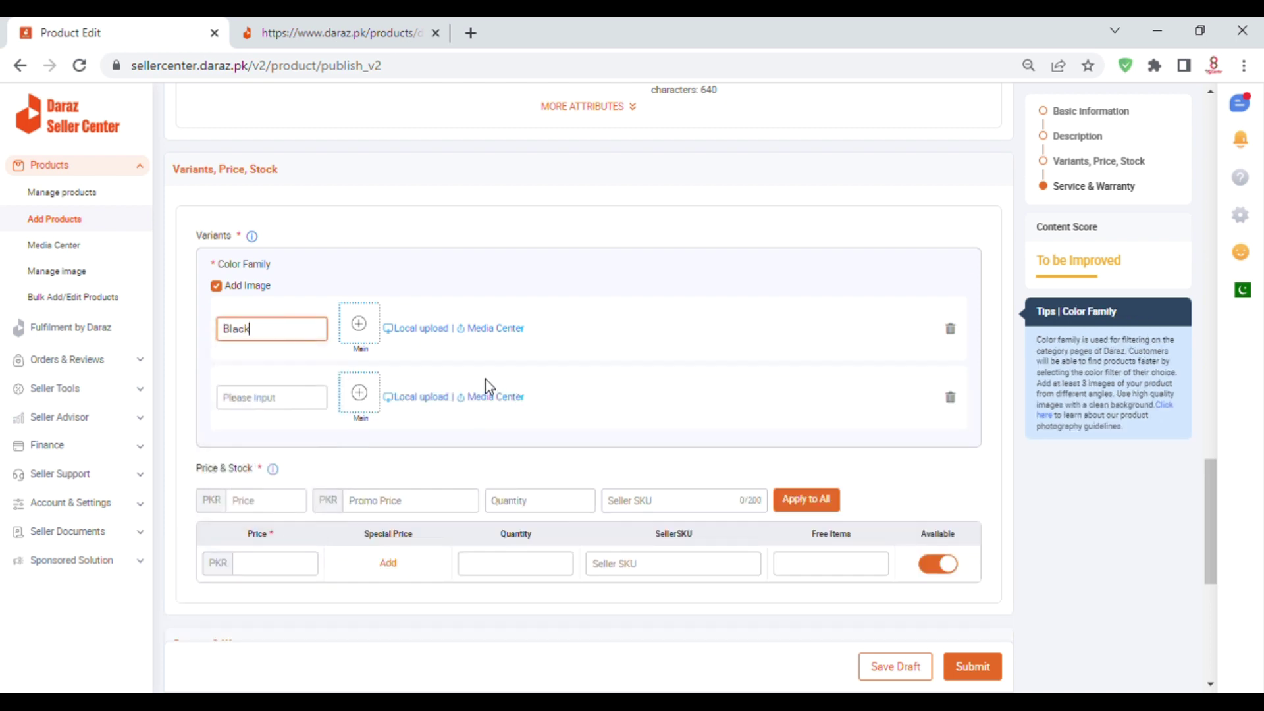
{"action": "left_click", "coordinate": [295, 400]}
{"action": "left_click", "coordinate": [251, 471]}
Step: Add Purple and Red as further color family variants below Blue
{"action": "left_click", "coordinate": [299, 469]}
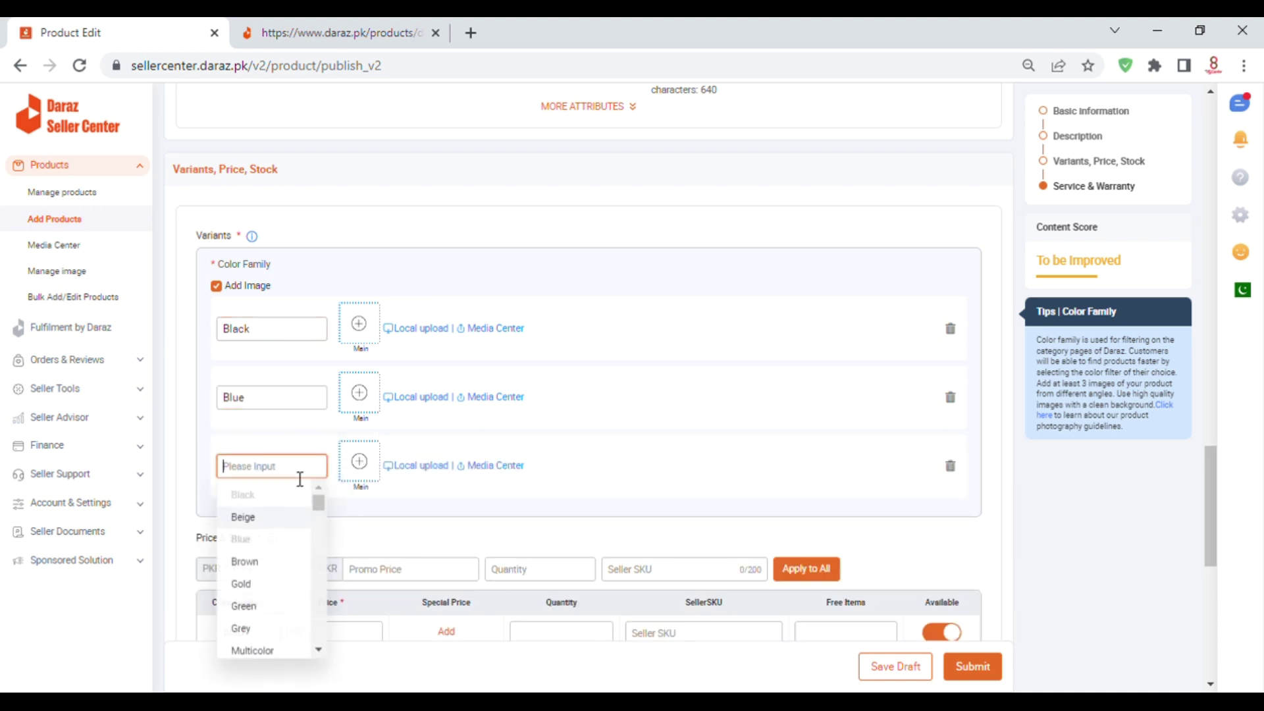
{"action": "scroll", "coordinate": [274, 604], "scroll_direction": "down", "scroll_amount": 3}
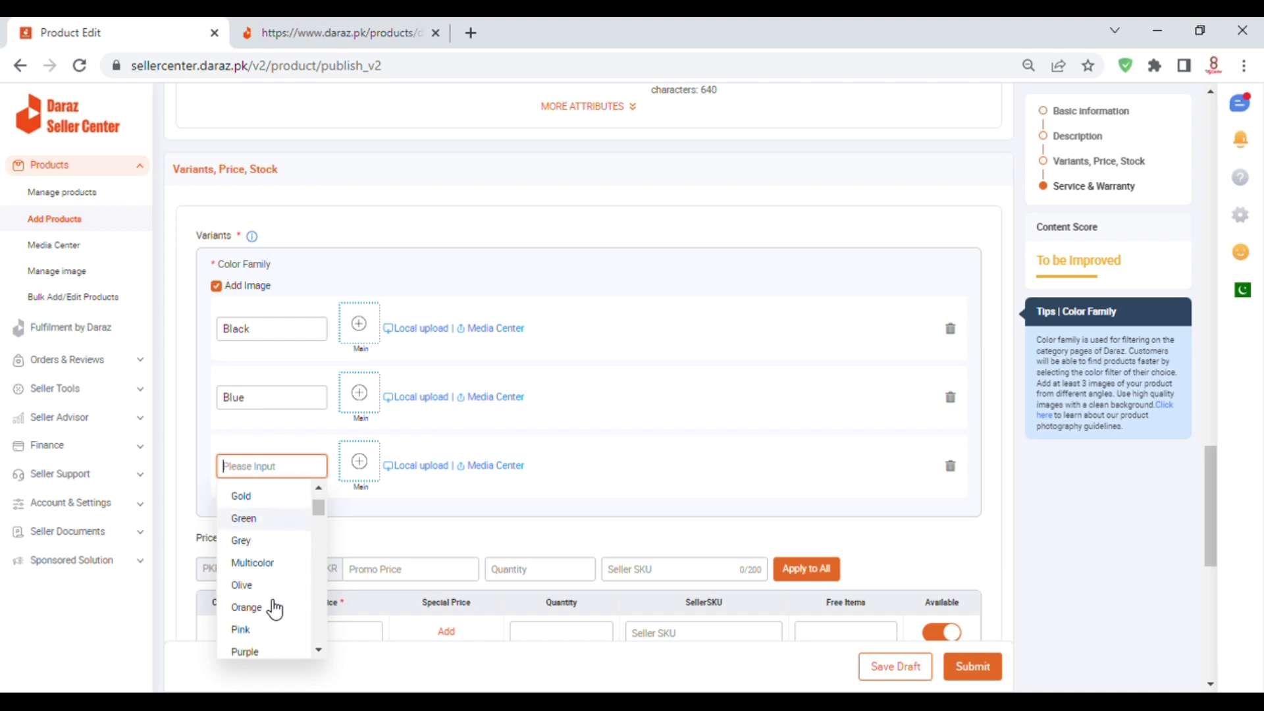
{"action": "scroll", "coordinate": [249, 598], "scroll_direction": "down", "scroll_amount": 3}
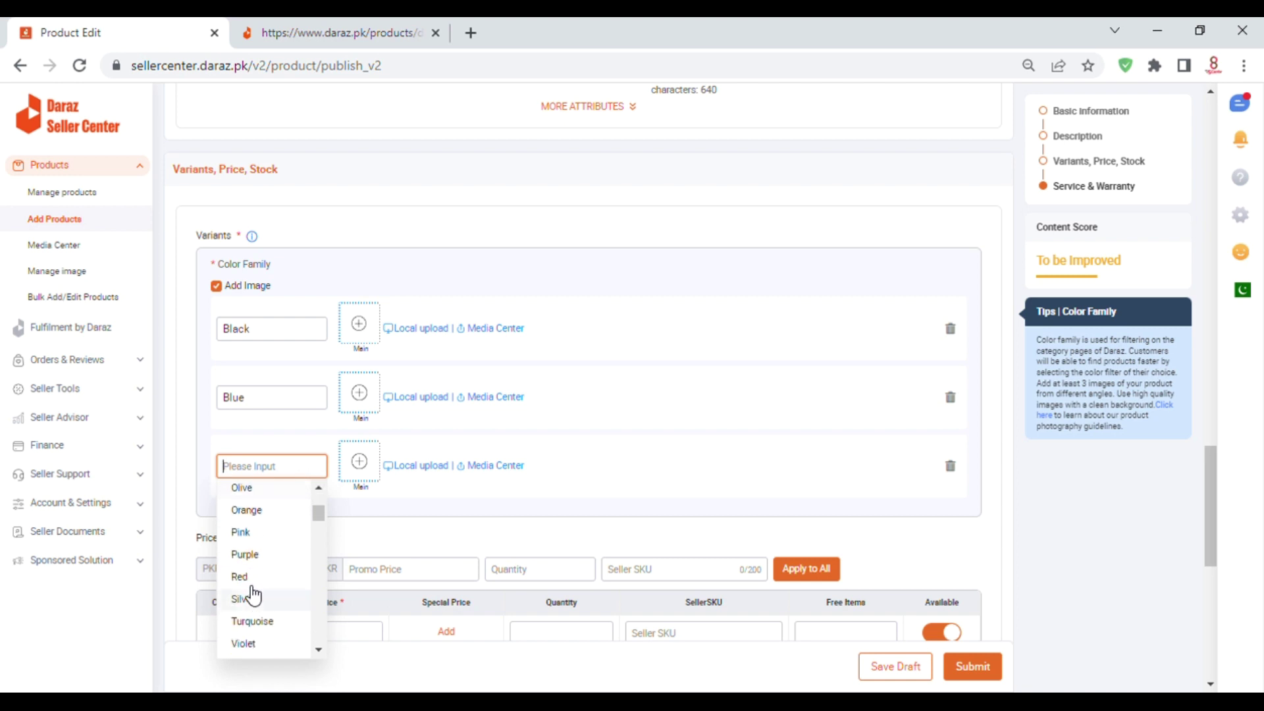
{"action": "left_click", "coordinate": [245, 555]}
{"action": "left_click", "coordinate": [288, 550]}
{"action": "type", "text": "re"}
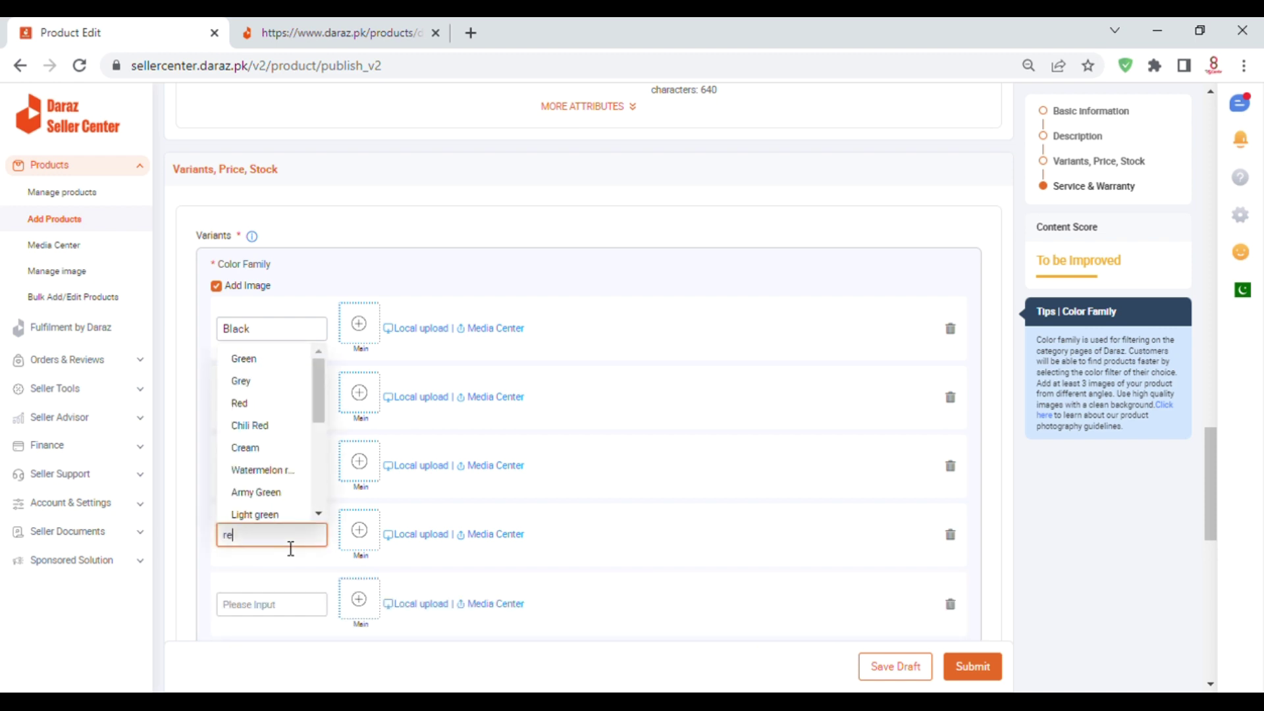
{"action": "type", "text": "d"}
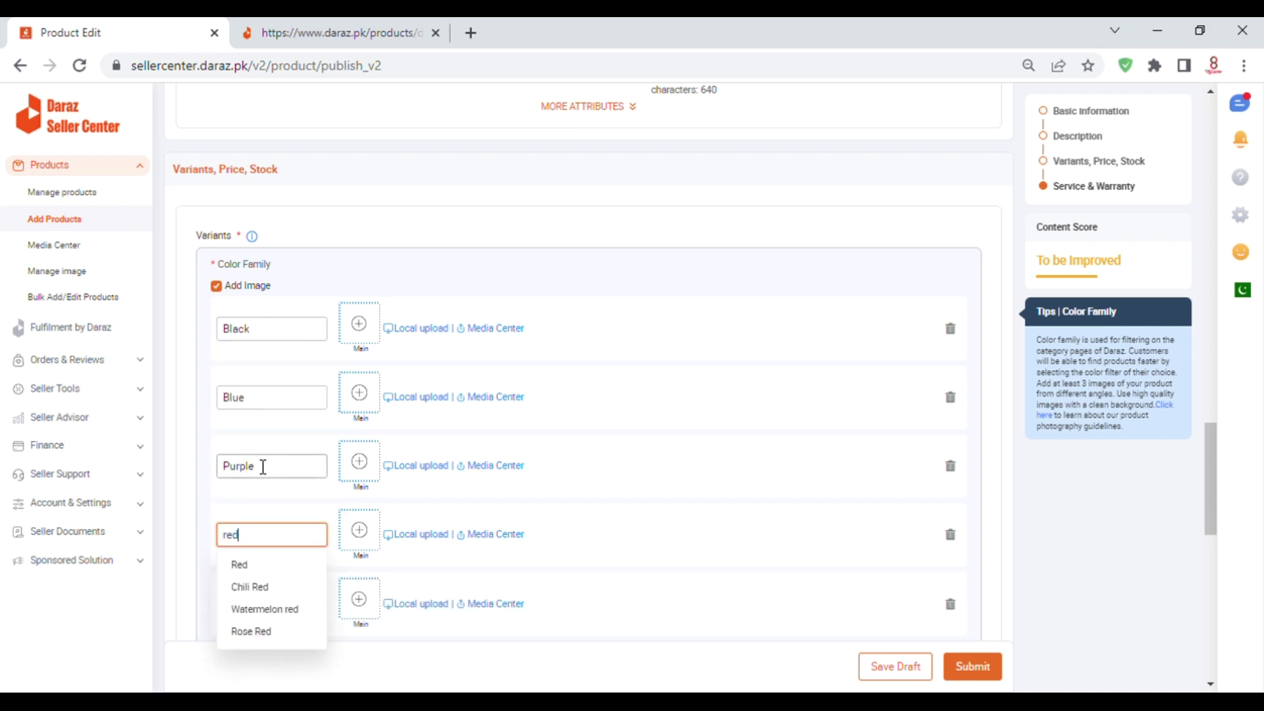
{"action": "left_click", "coordinate": [260, 570]}
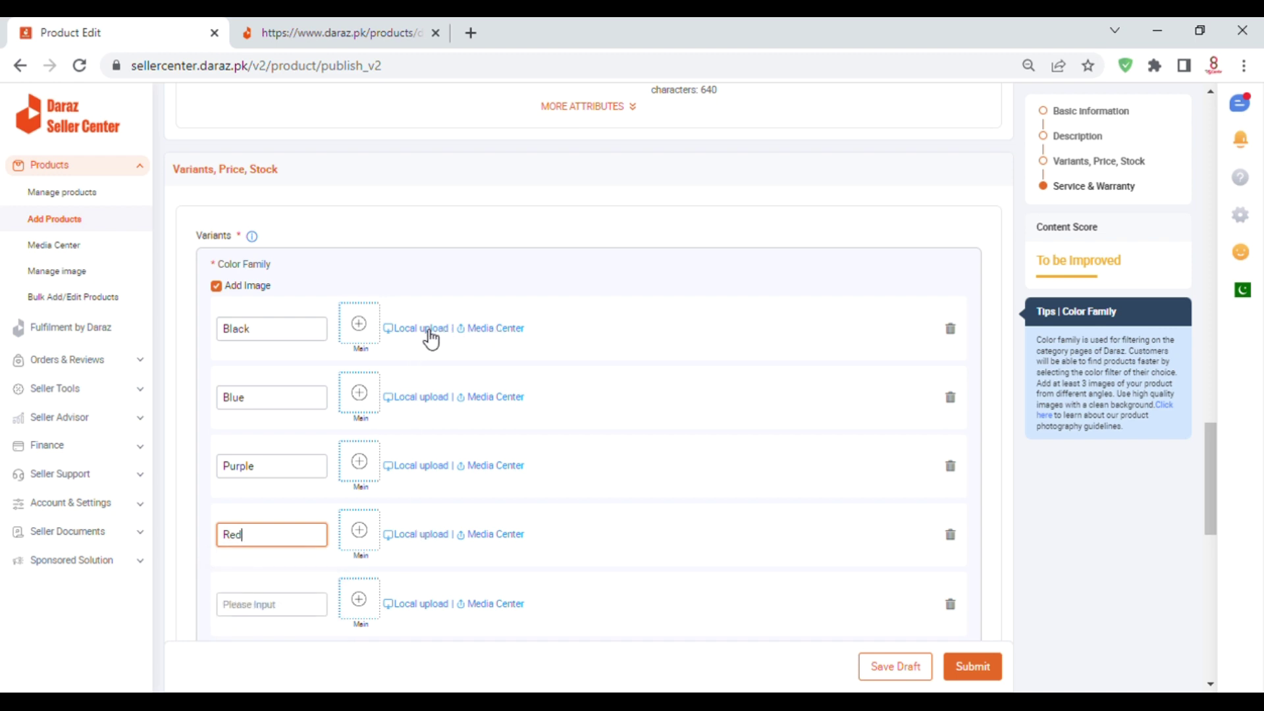
Step: Assign the matching black and blue cushion images from Media Center to the Black and Blue variants
{"action": "left_click", "coordinate": [495, 329]}
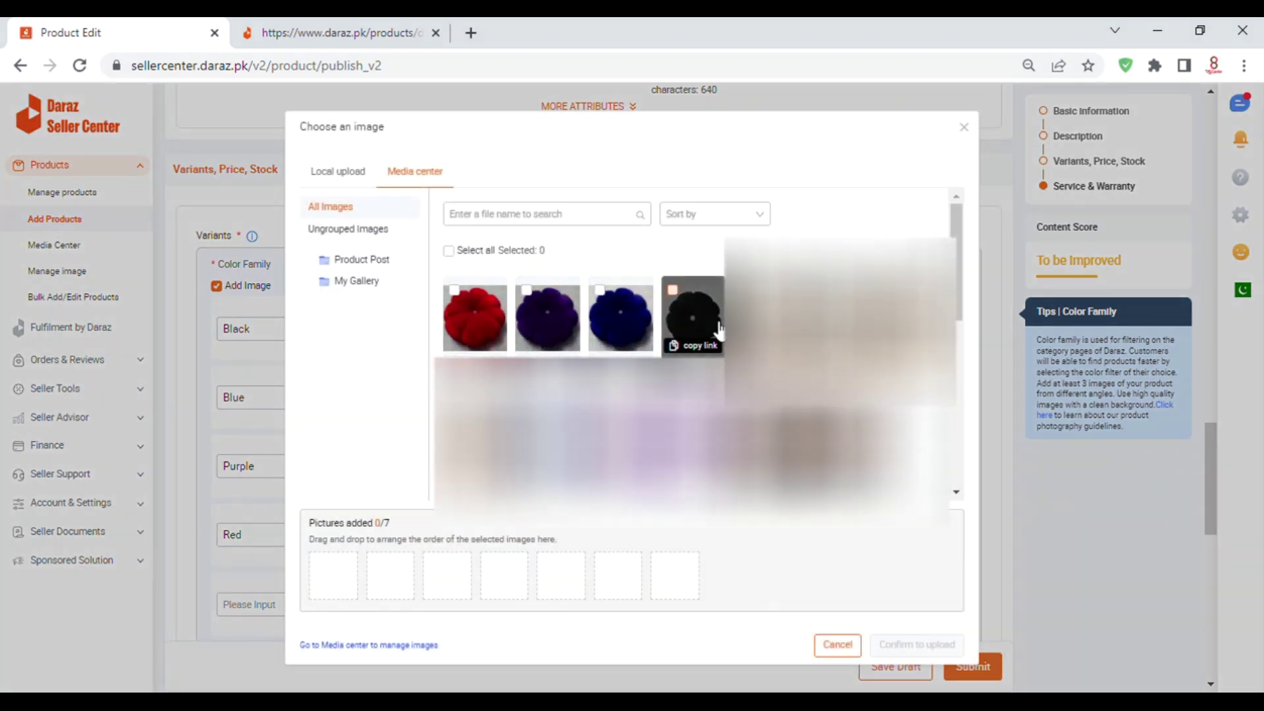
{"action": "left_click", "coordinate": [719, 329]}
{"action": "left_click", "coordinate": [918, 645]}
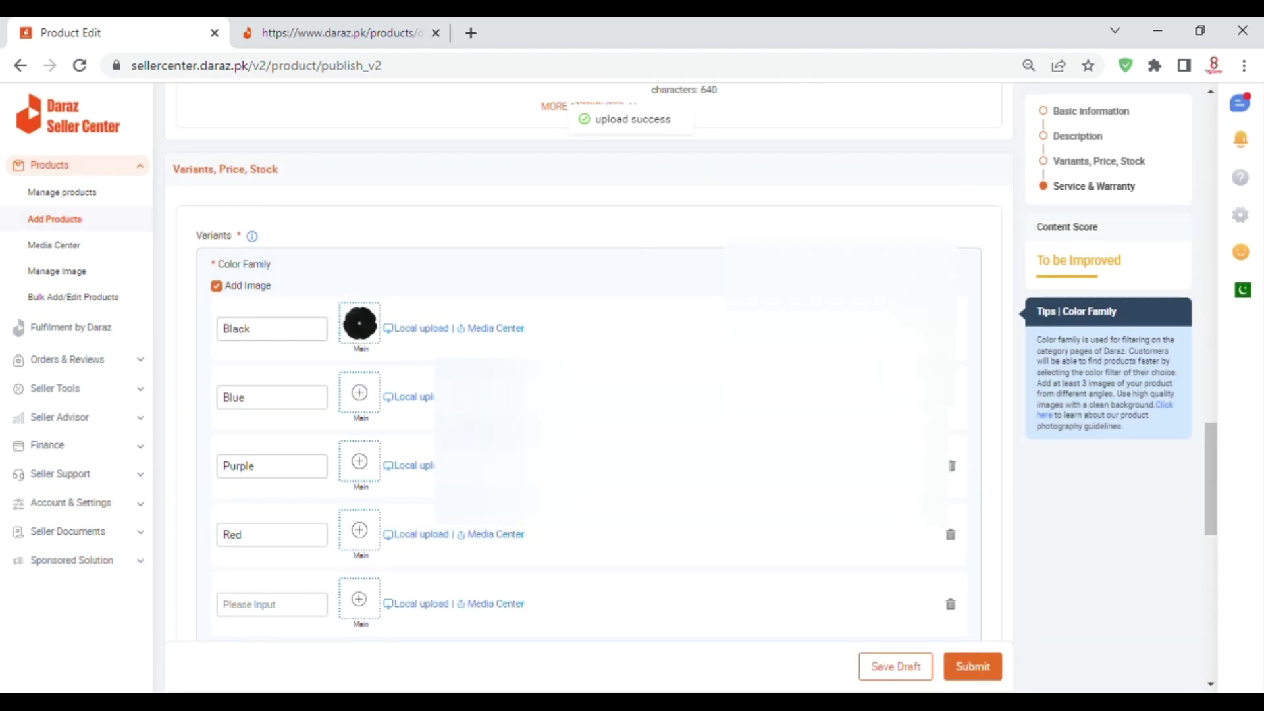
{"action": "left_click", "coordinate": [495, 397]}
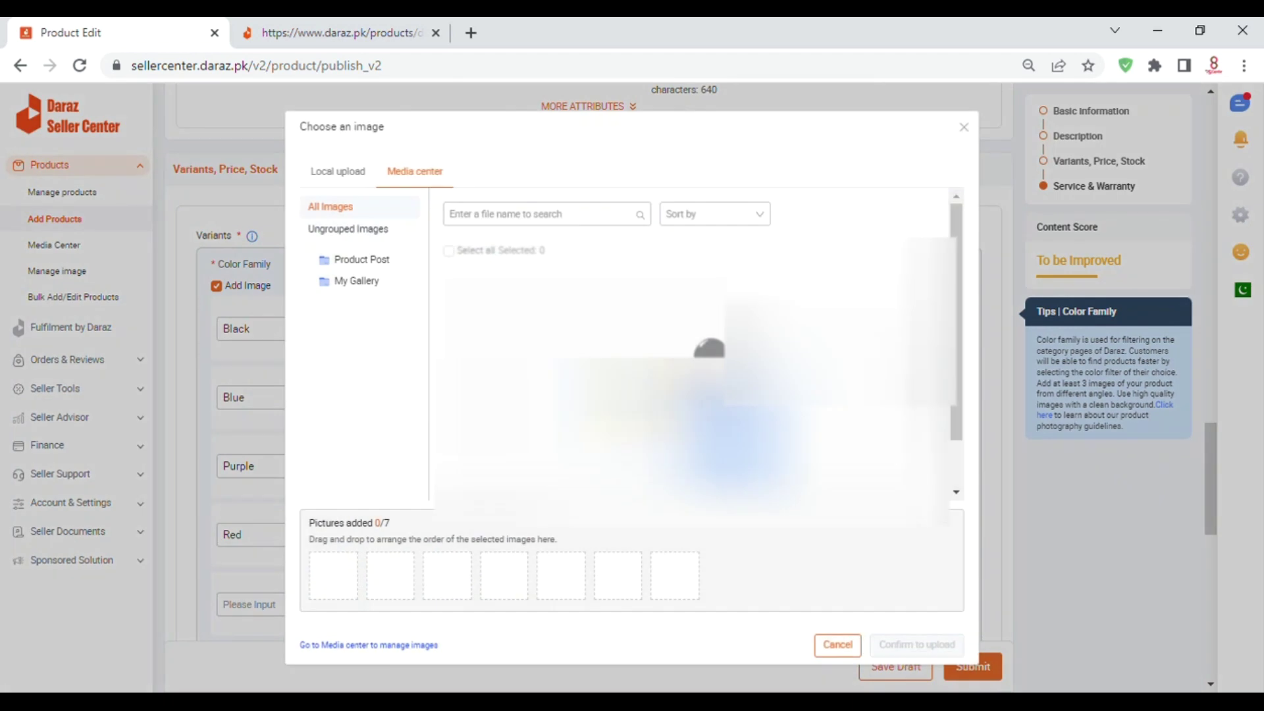
{"action": "left_click", "coordinate": [623, 340]}
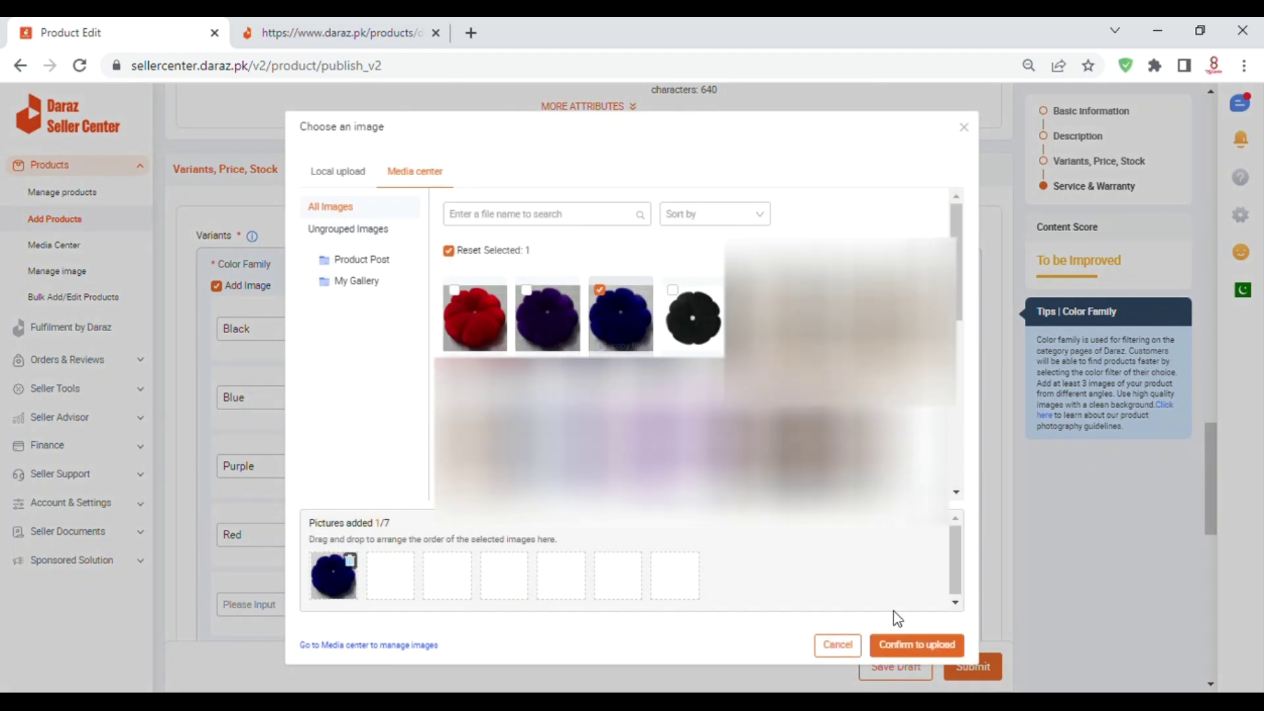
{"action": "left_click", "coordinate": [906, 646]}
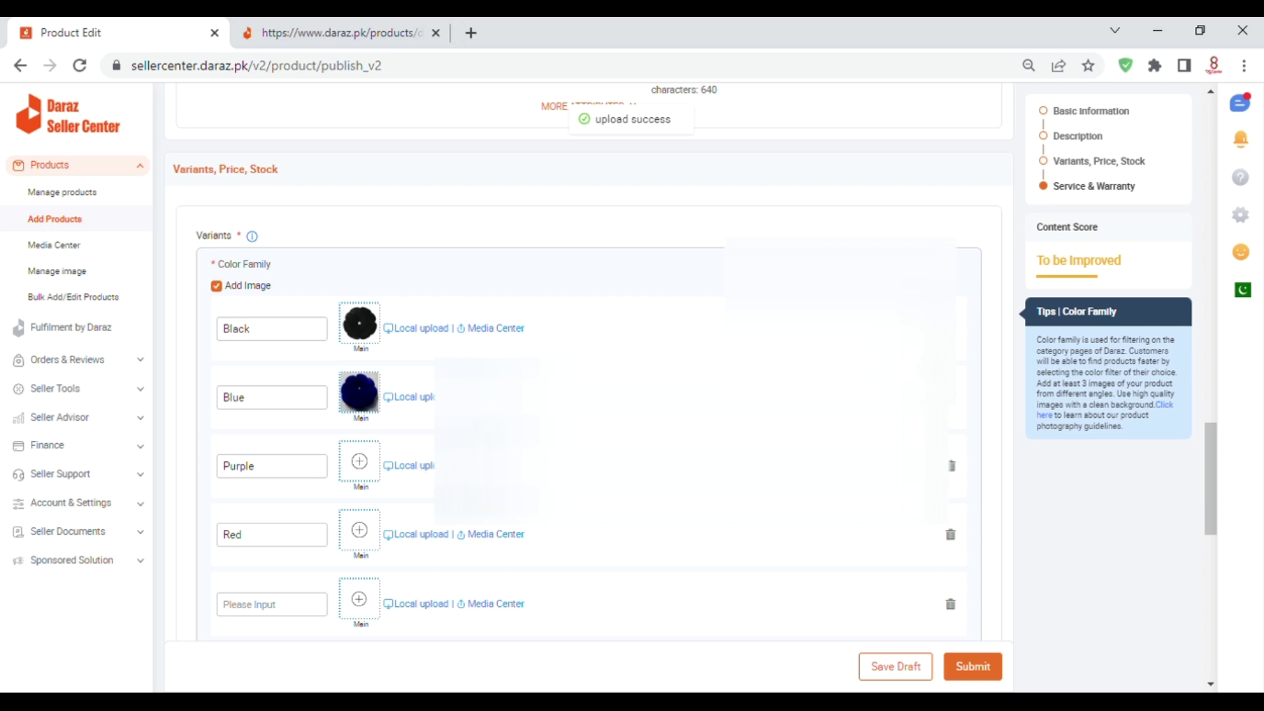
Step: Assign the matching purple and red cushion images from Media Center to the Purple and Red variants
{"action": "left_click", "coordinate": [496, 465]}
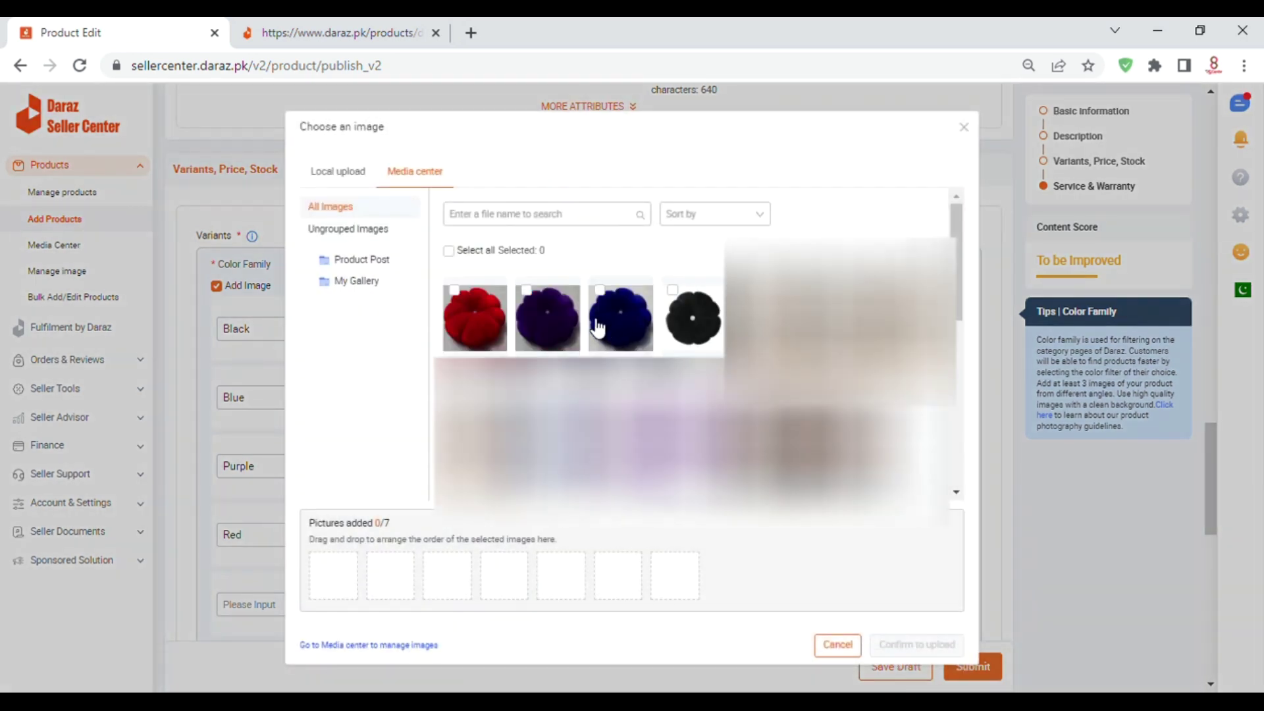
{"action": "left_click", "coordinate": [547, 316]}
{"action": "left_click", "coordinate": [916, 645]}
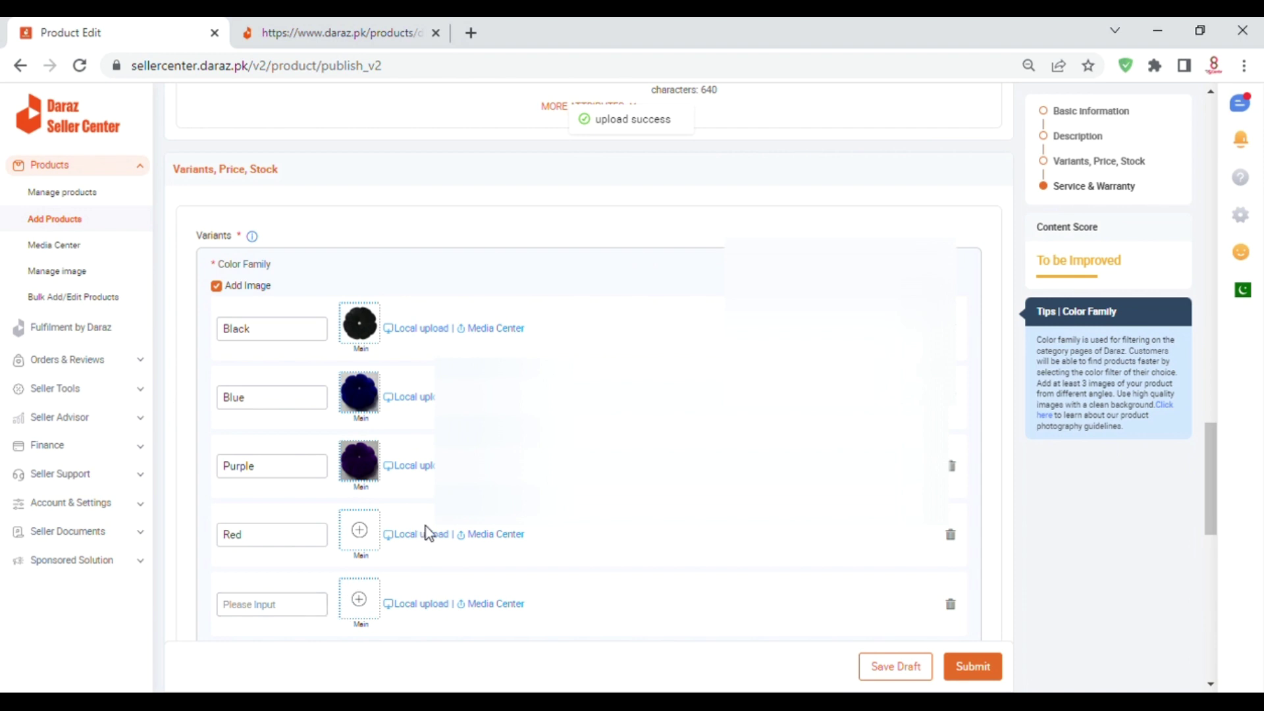
{"action": "left_click", "coordinate": [503, 535]}
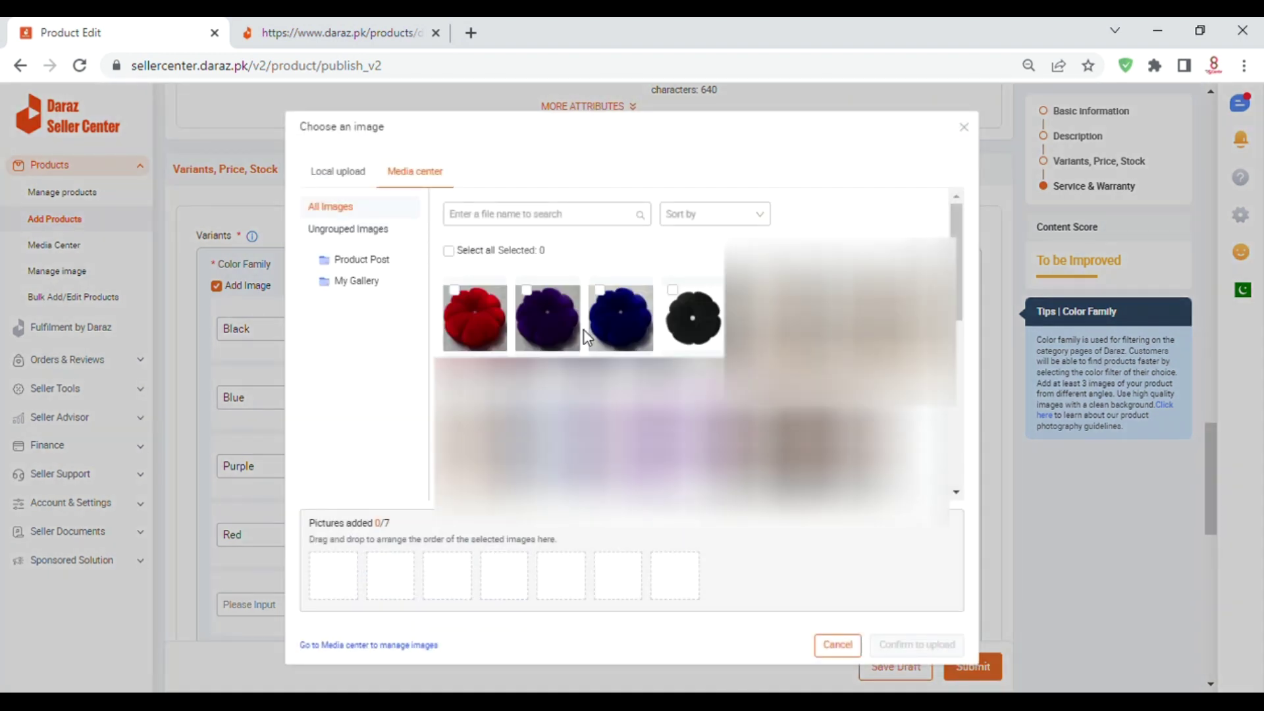
{"action": "left_click", "coordinate": [474, 326]}
{"action": "left_click", "coordinate": [881, 649]}
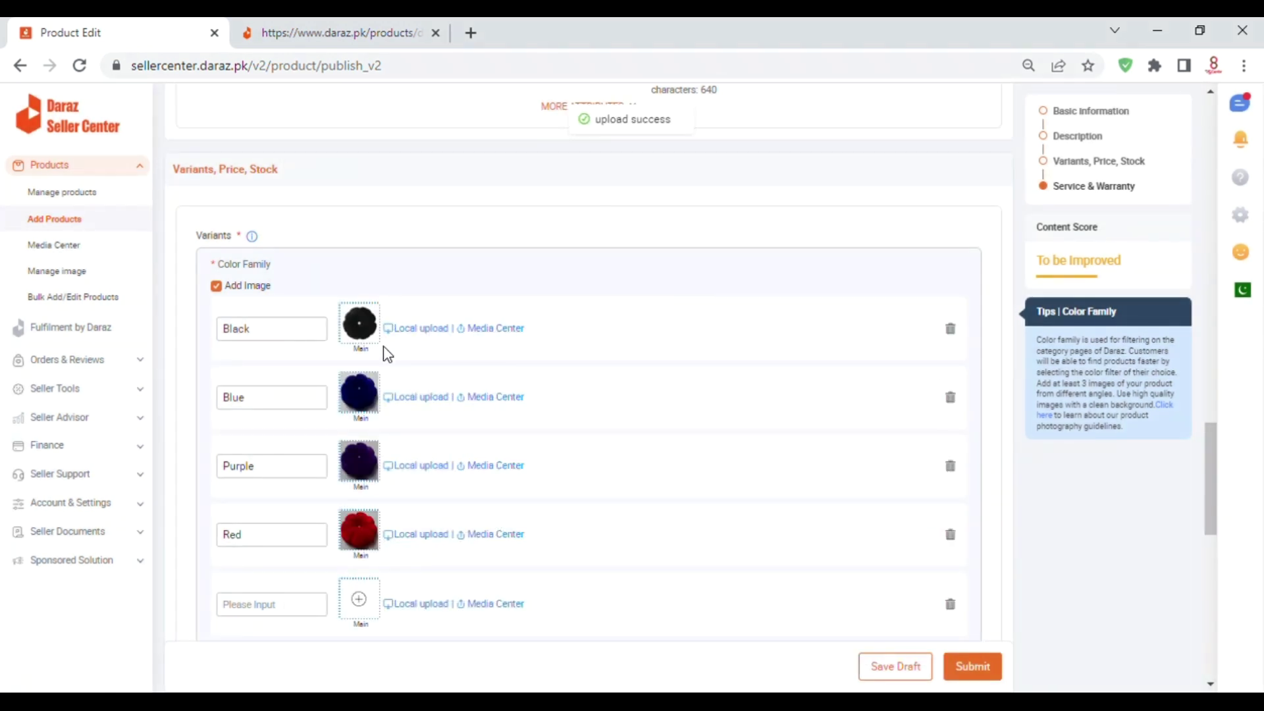
Step: Examine the color options and images on the reference cushion cover listing, and compare them with the form's variants and price rows
{"action": "scroll", "coordinate": [591, 364], "scroll_direction": "down", "scroll_amount": 2}
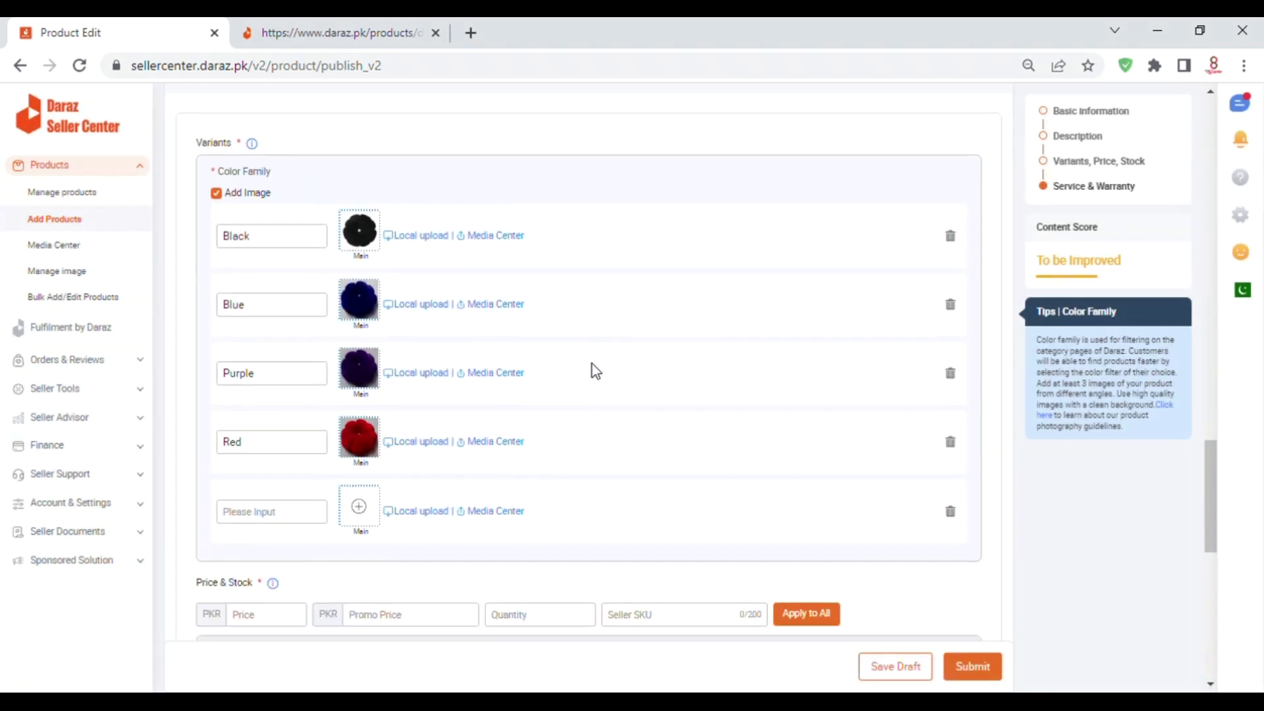
{"action": "left_click", "coordinate": [308, 31]}
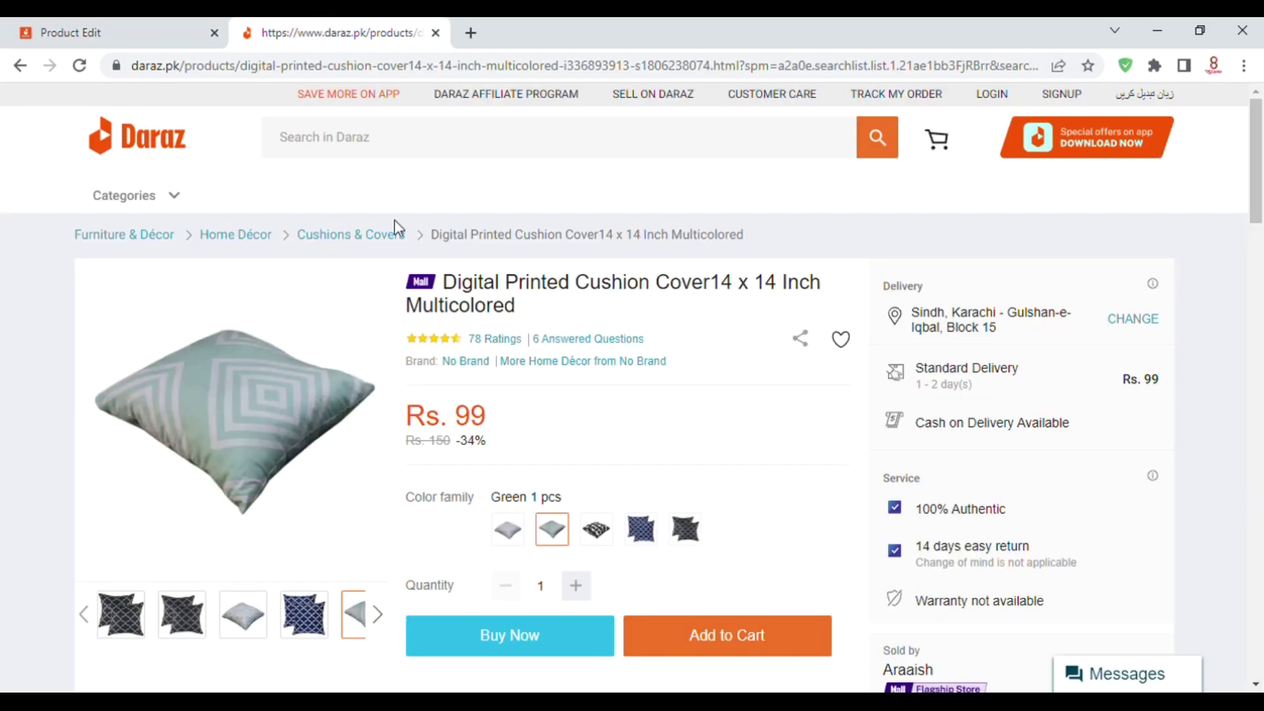
{"action": "scroll", "coordinate": [394, 219], "scroll_direction": "down", "scroll_amount": 3}
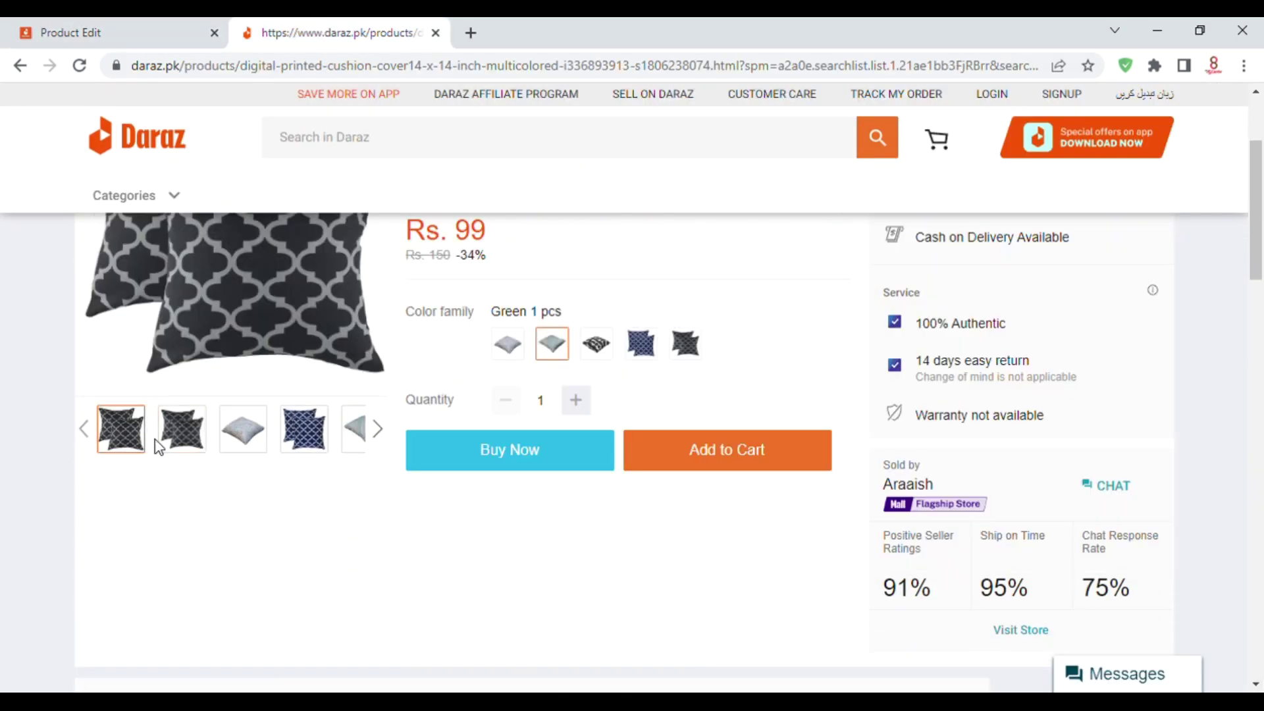
{"action": "scroll", "coordinate": [576, 475], "scroll_direction": "up", "scroll_amount": 3}
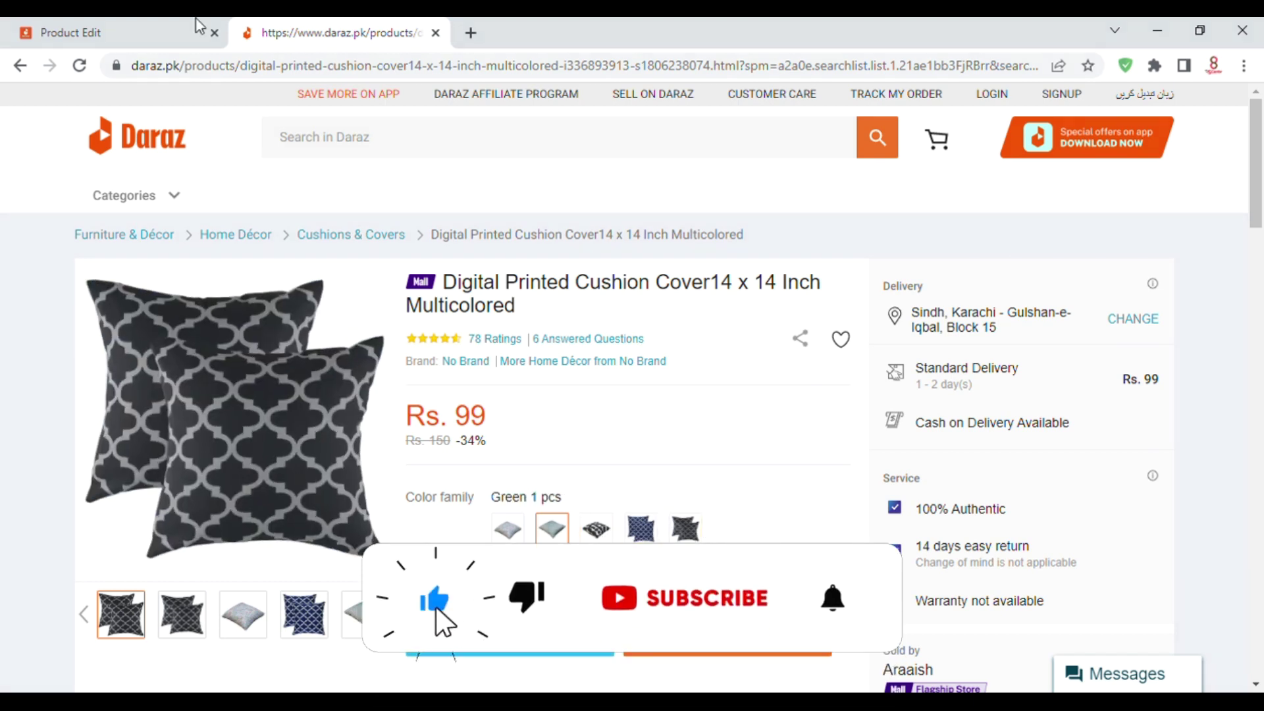
{"action": "left_click", "coordinate": [107, 27]}
{"action": "scroll", "coordinate": [526, 322], "scroll_direction": "down", "scroll_amount": 5}
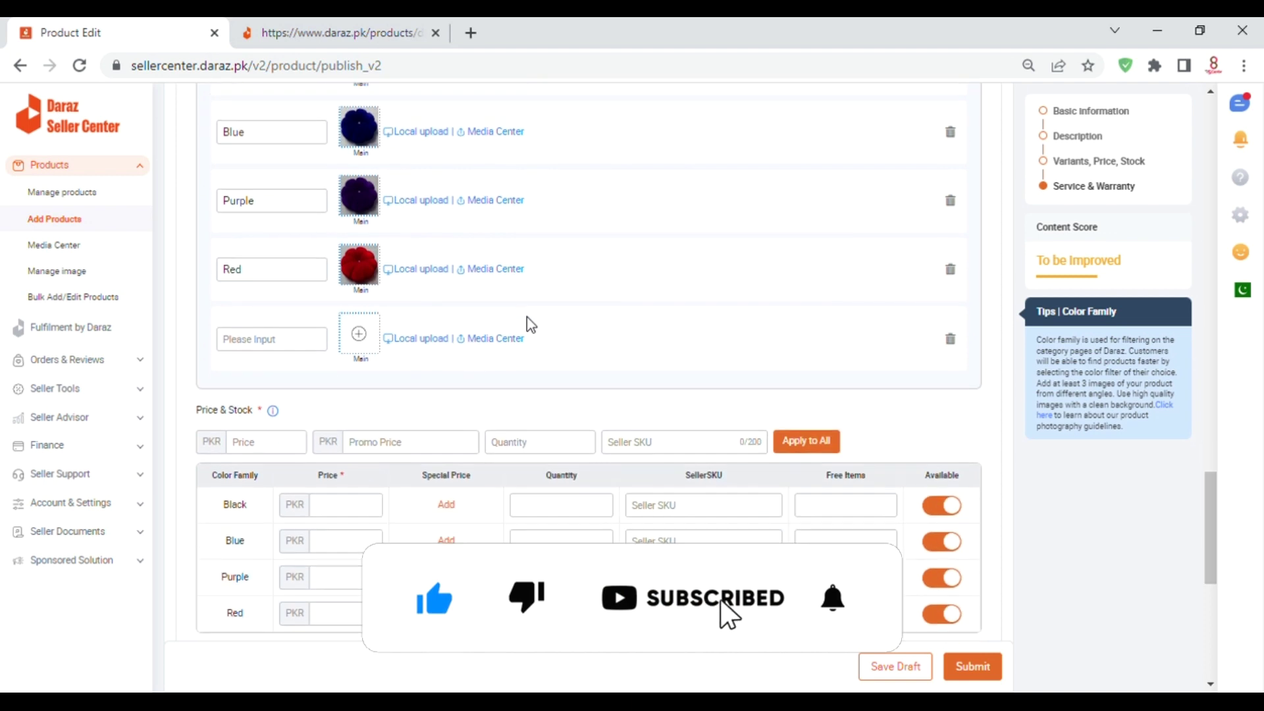
{"action": "scroll", "coordinate": [527, 320], "scroll_direction": "up", "scroll_amount": 5}
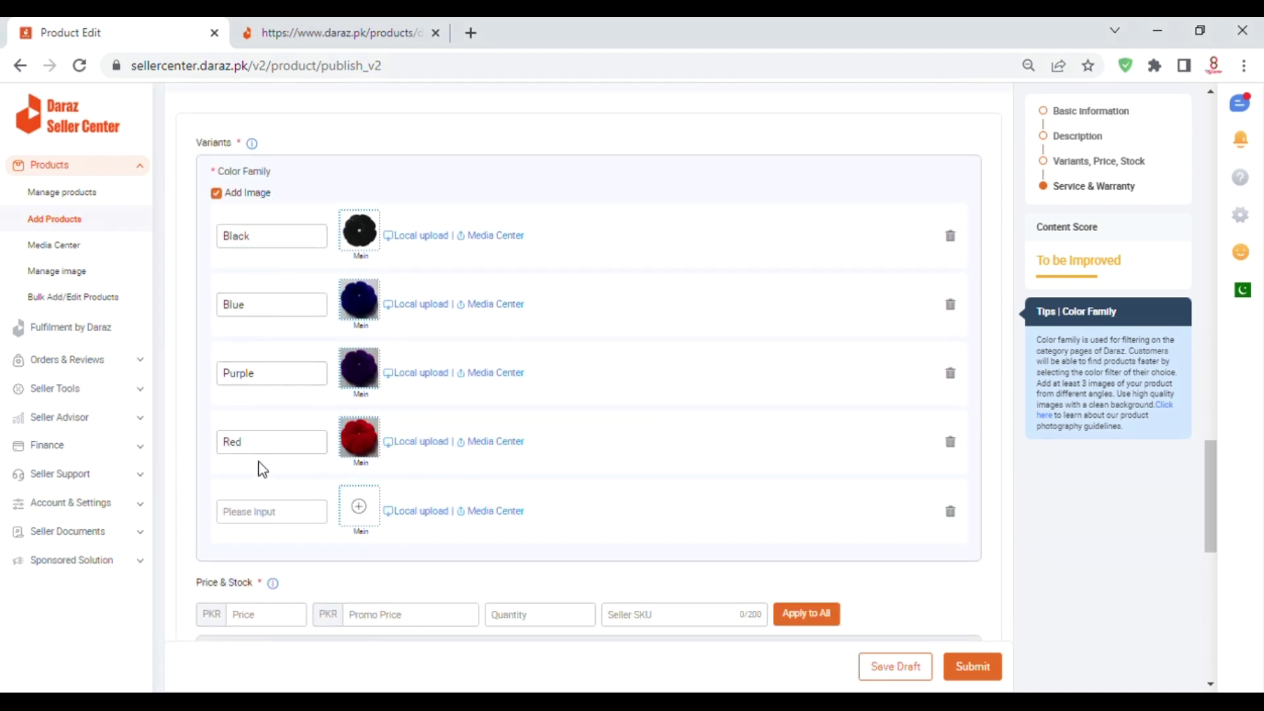
{"action": "scroll", "coordinate": [258, 463], "scroll_direction": "down", "scroll_amount": 5}
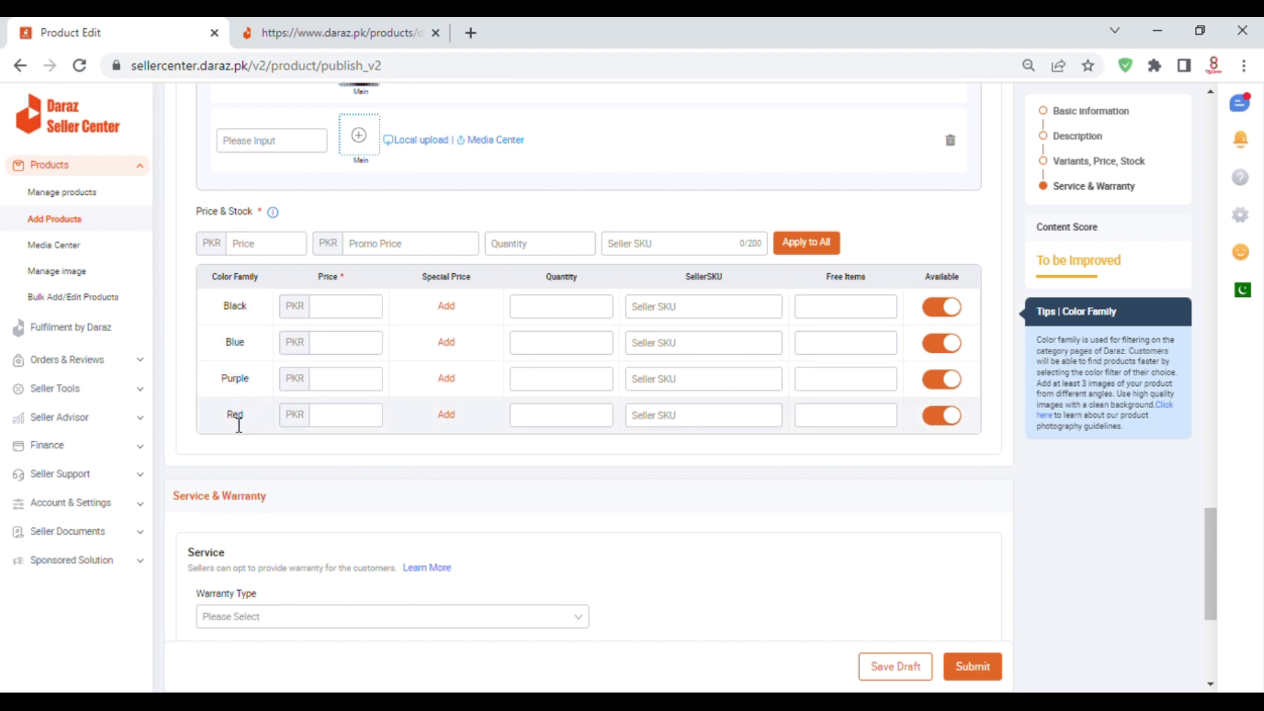
Step: Open Seller Center in a new tab and bring up the commission fees in the seller account's profile
{"action": "left_click", "coordinate": [345, 310]}
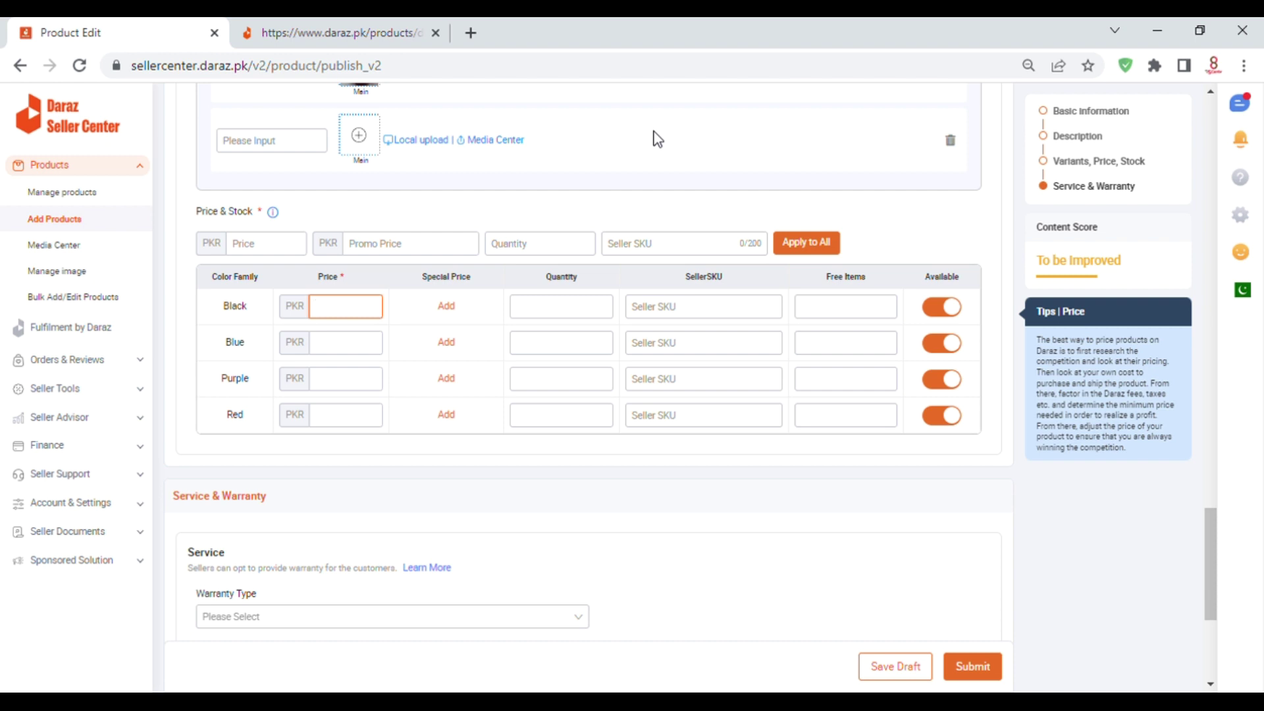
{"action": "left_click", "coordinate": [78, 139]}
{"action": "middle_click", "coordinate": [128, 148]}
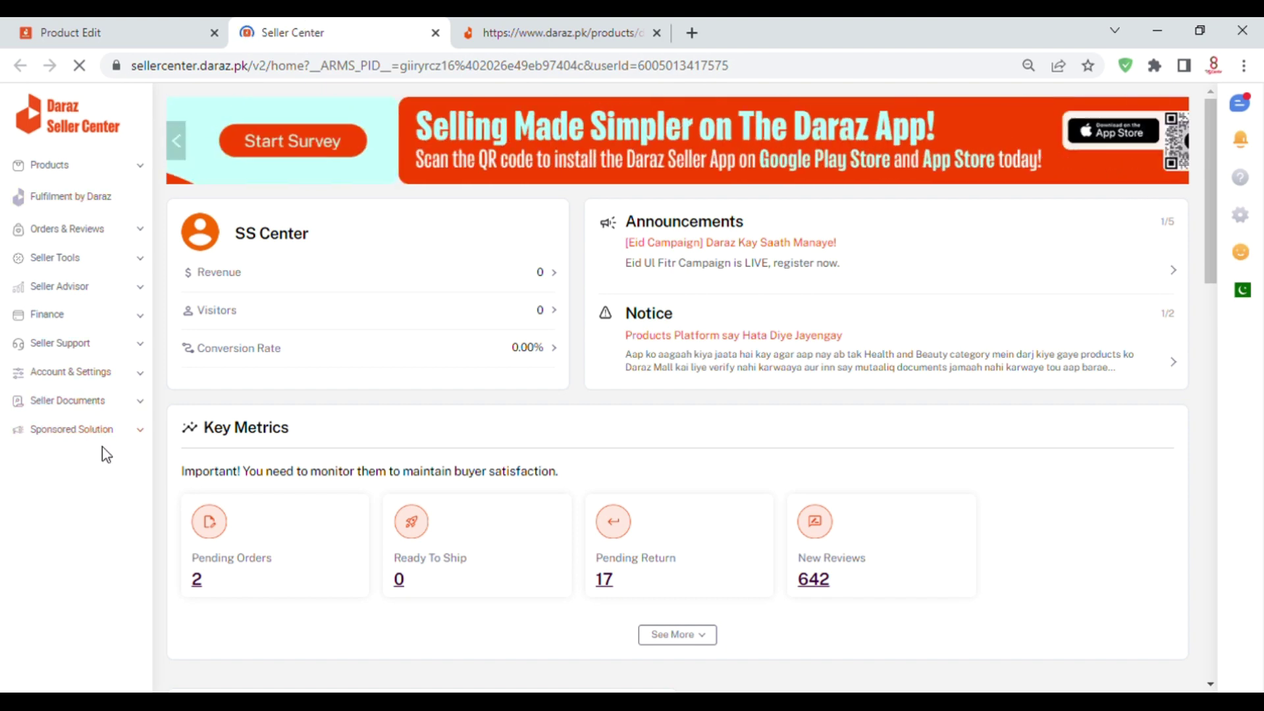
{"action": "left_click", "coordinate": [101, 373]}
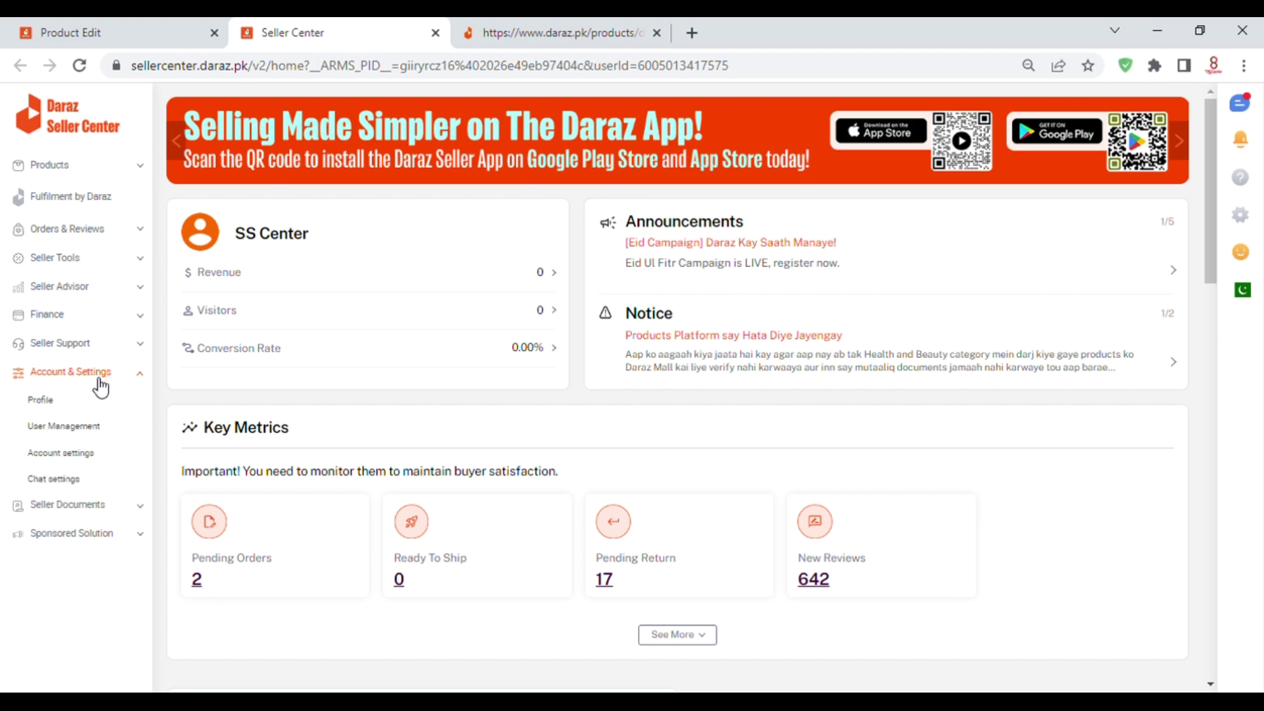
{"action": "left_click", "coordinate": [60, 400]}
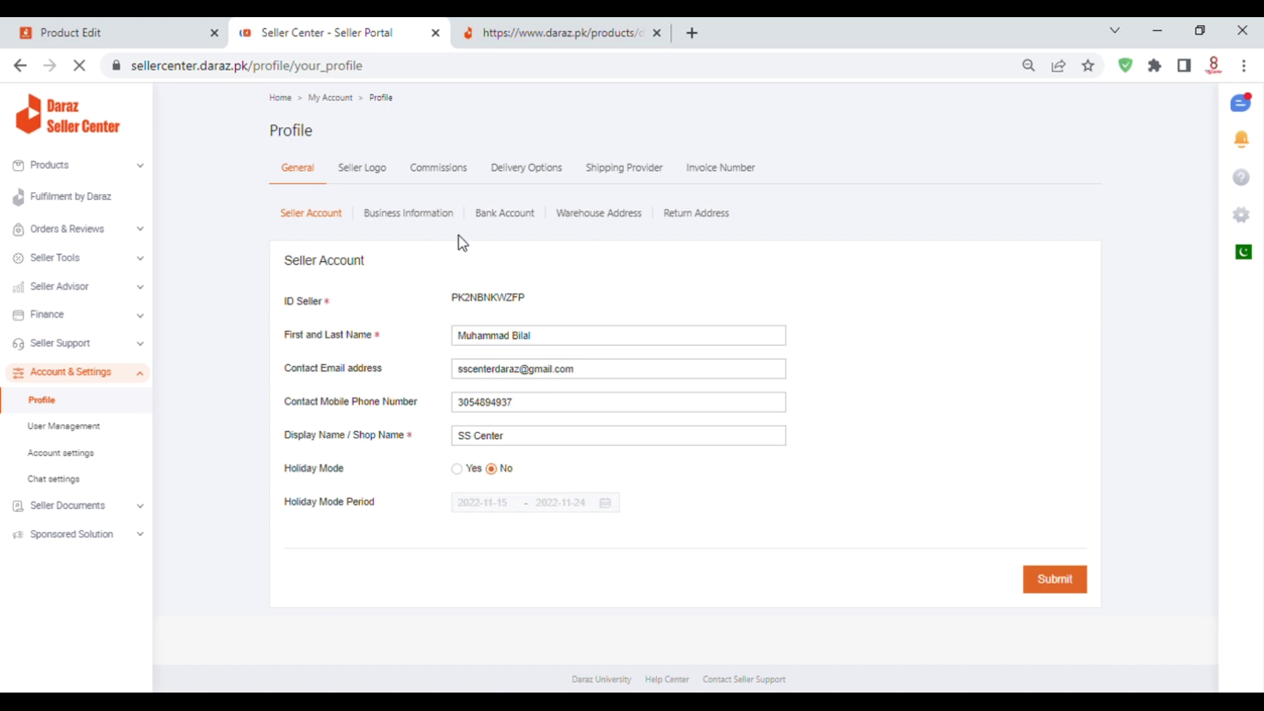
{"action": "left_click", "coordinate": [453, 172]}
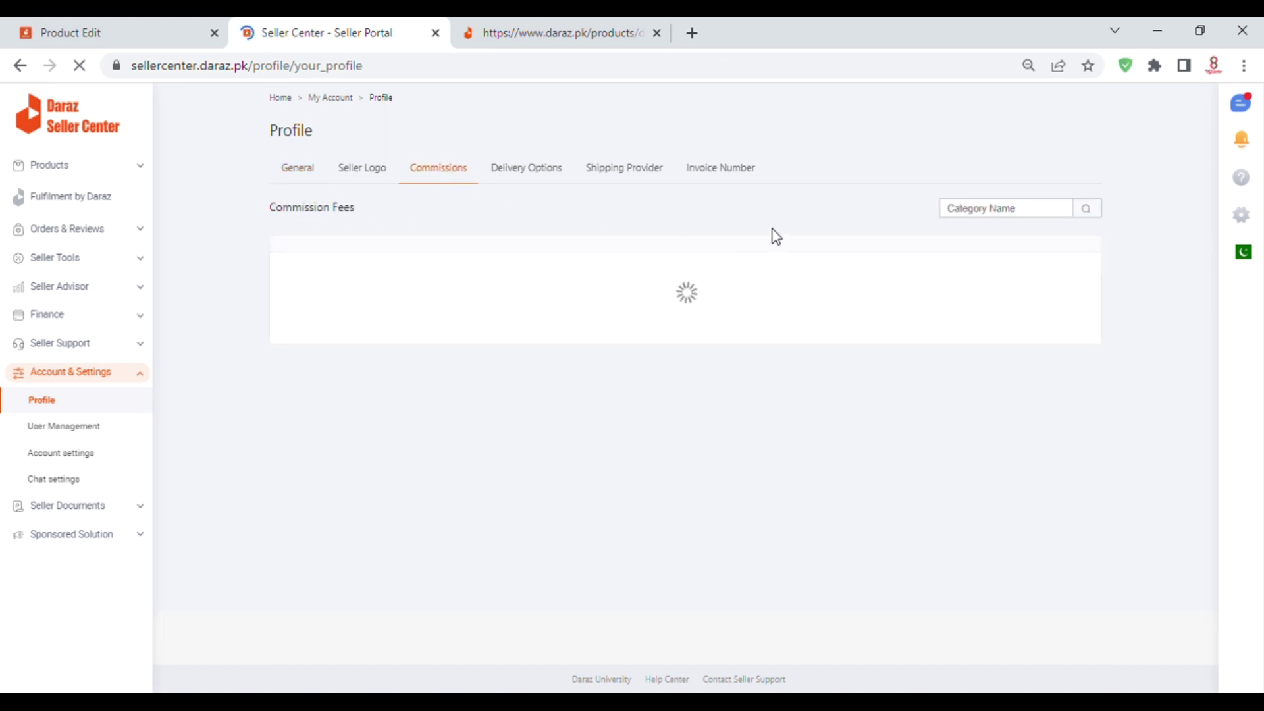
Step: Go back to the product form and check which category is assigned to the cushion listing
{"action": "left_click", "coordinate": [140, 27]}
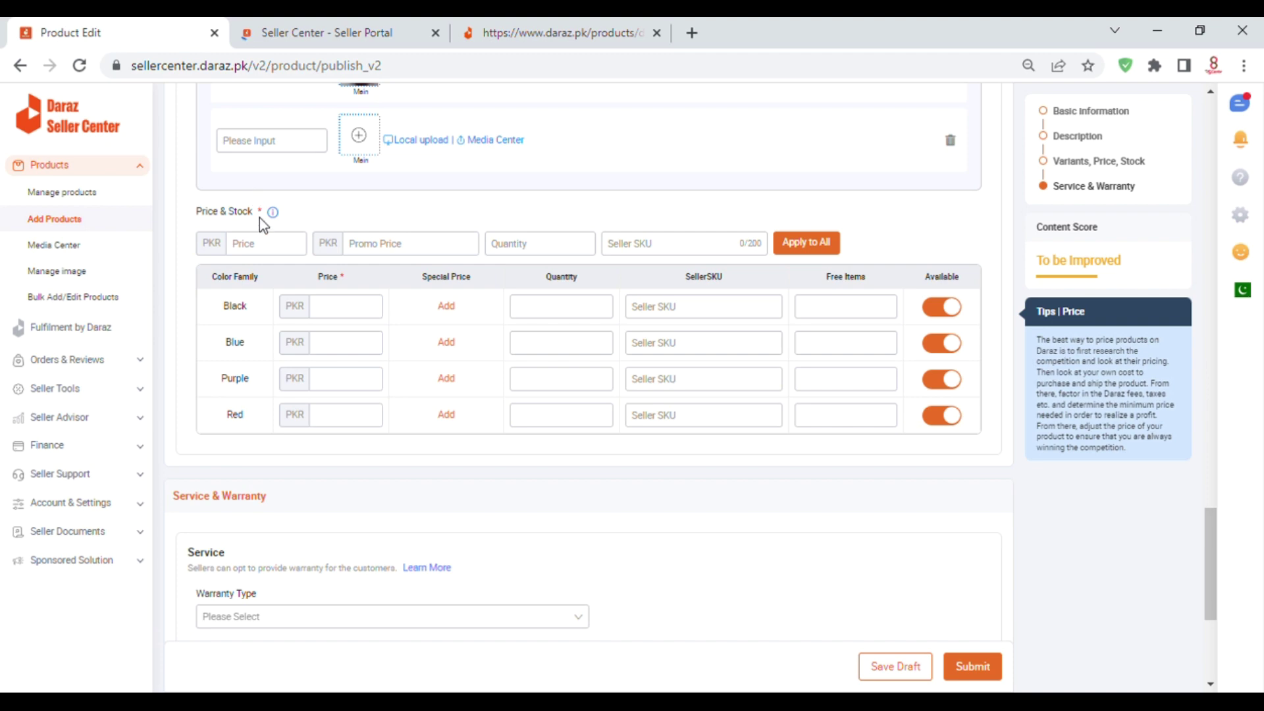
{"action": "scroll", "coordinate": [262, 224], "scroll_direction": "up", "scroll_amount": 10}
{"action": "scroll", "coordinate": [262, 224], "scroll_direction": "up", "scroll_amount": 10}
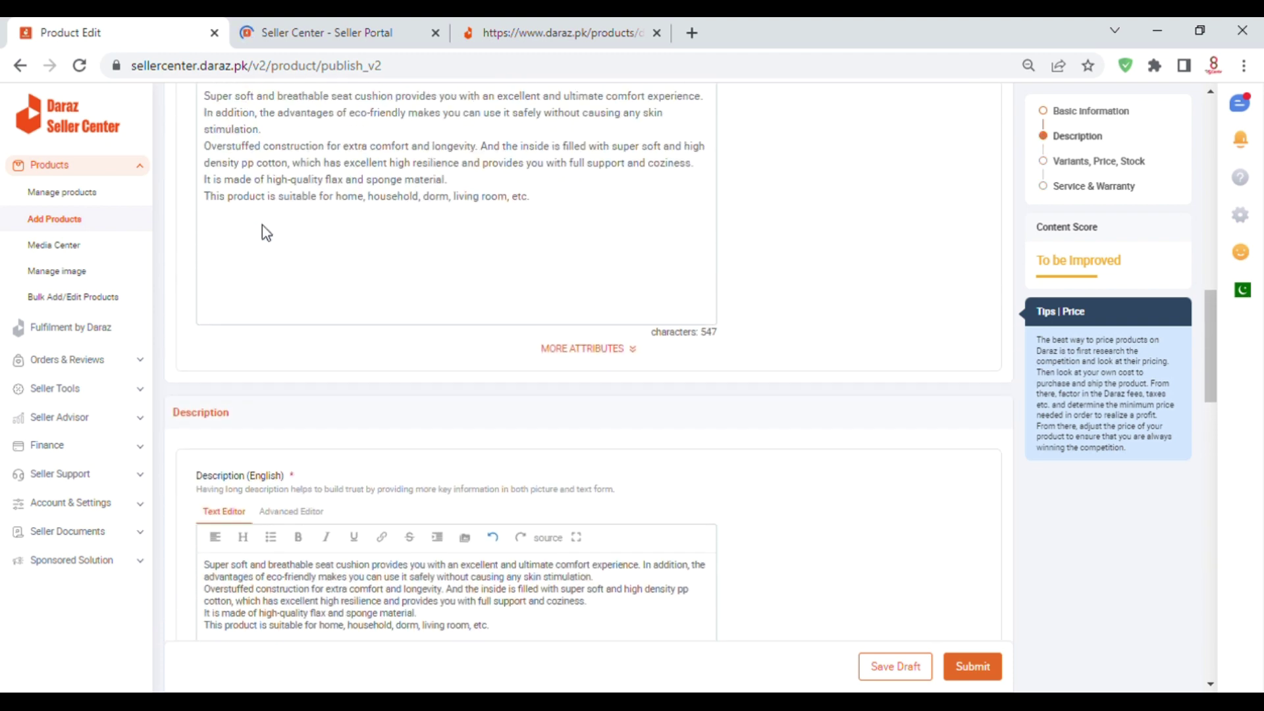
{"action": "scroll", "coordinate": [262, 227], "scroll_direction": "up", "scroll_amount": 6}
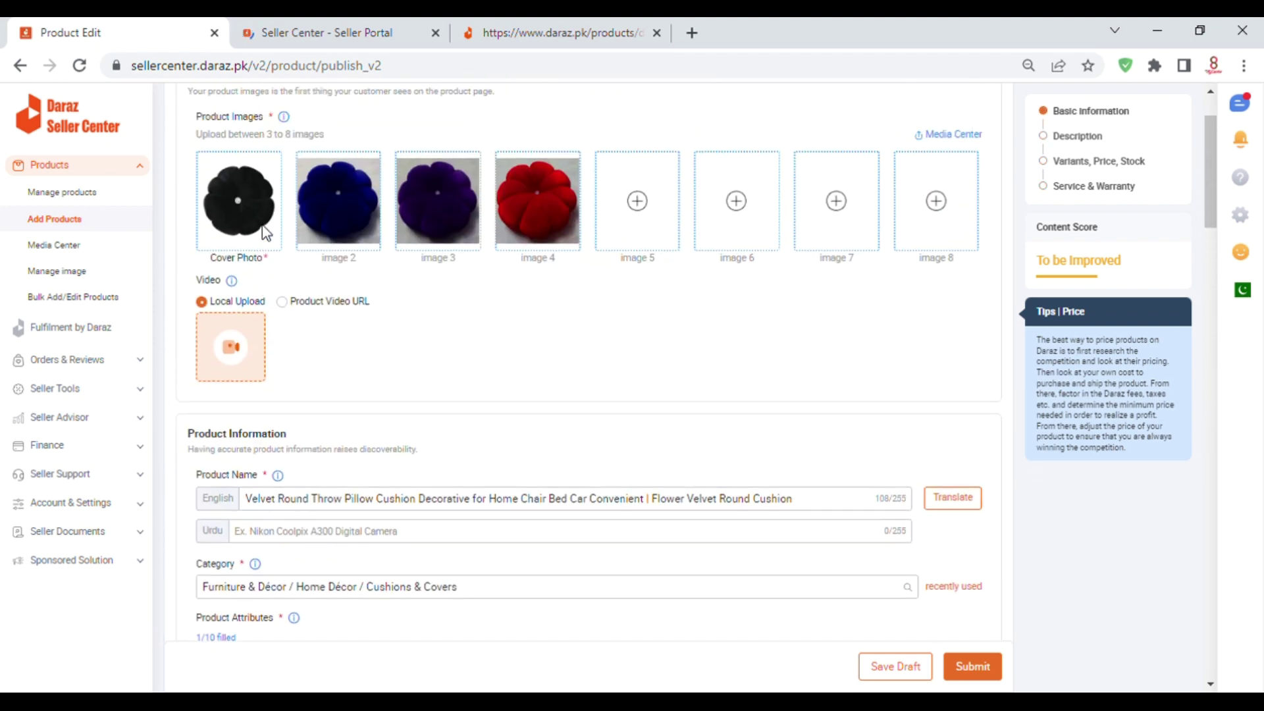
{"action": "scroll", "coordinate": [264, 230], "scroll_direction": "down", "scroll_amount": 3}
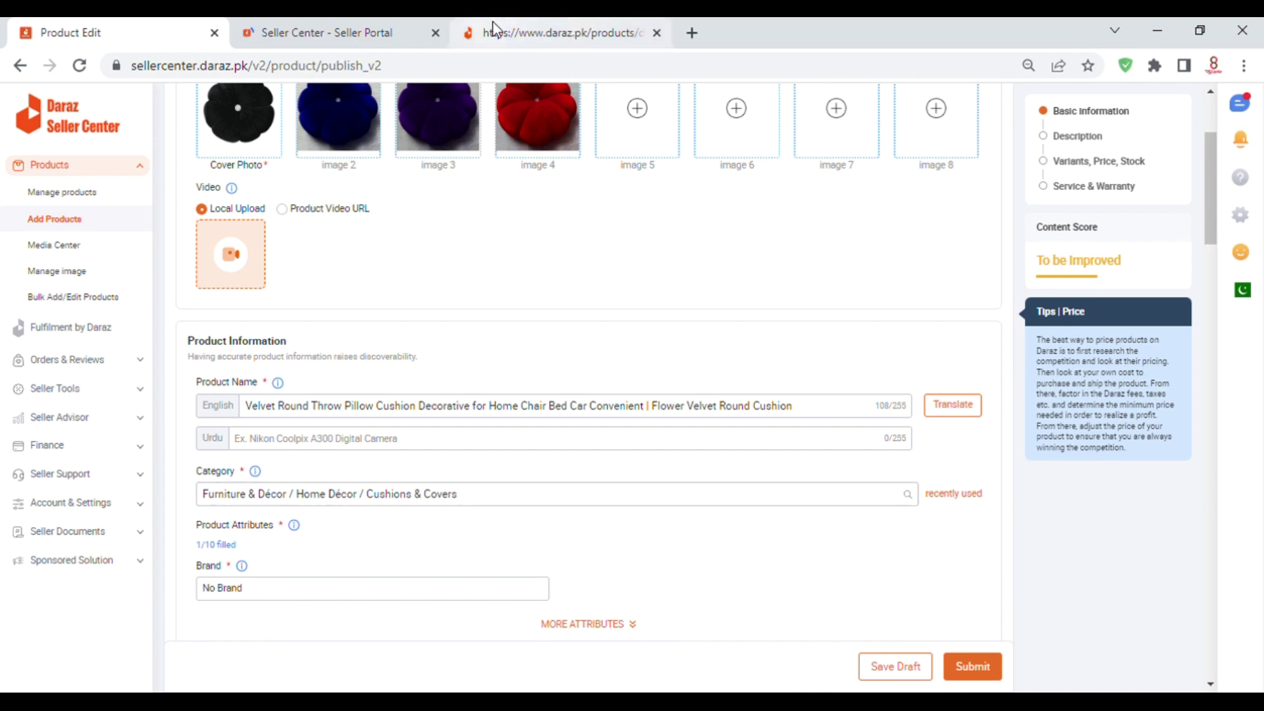
Step: Look up the commission fee for Furniture & Décor / Home Décor / Cushions & Covers in the seller profile's commission table
{"action": "left_click", "coordinate": [342, 33]}
{"action": "scroll", "coordinate": [420, 463], "scroll_direction": "down", "scroll_amount": 4}
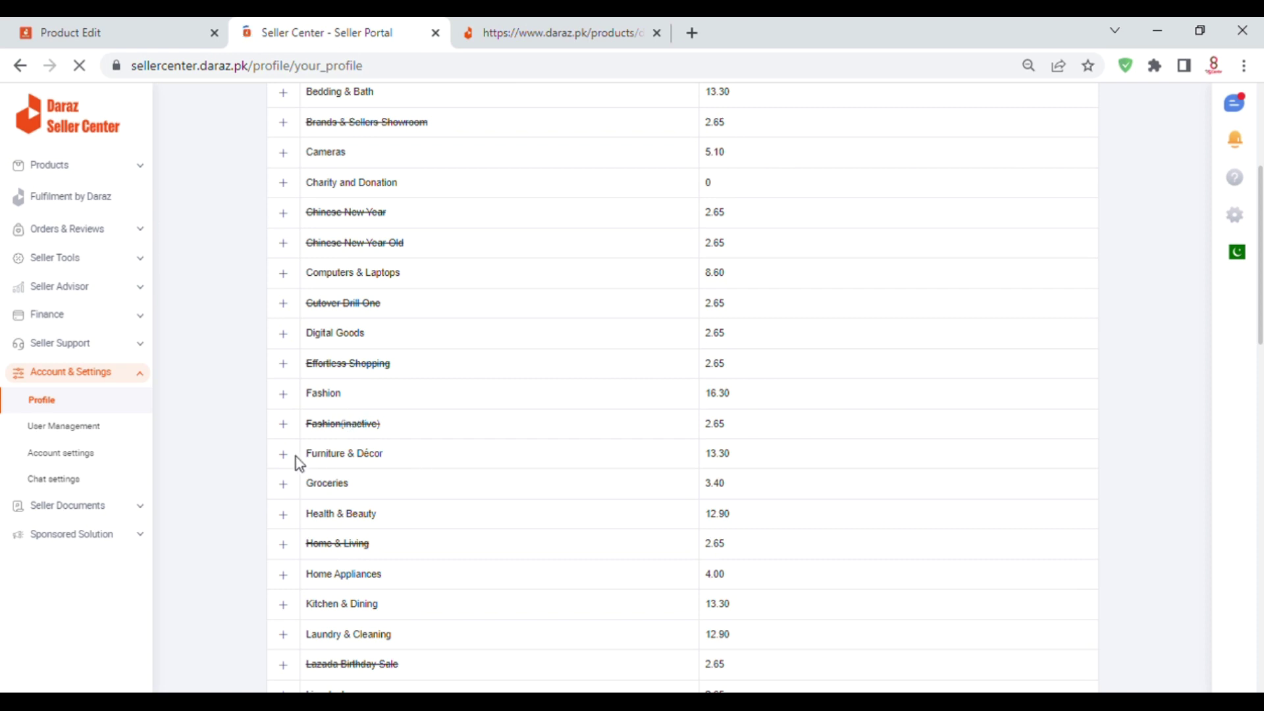
{"action": "left_click", "coordinate": [286, 457]}
{"action": "scroll", "coordinate": [429, 436], "scroll_direction": "down", "scroll_amount": 2}
{"action": "scroll", "coordinate": [429, 436], "scroll_direction": "down", "scroll_amount": 1}
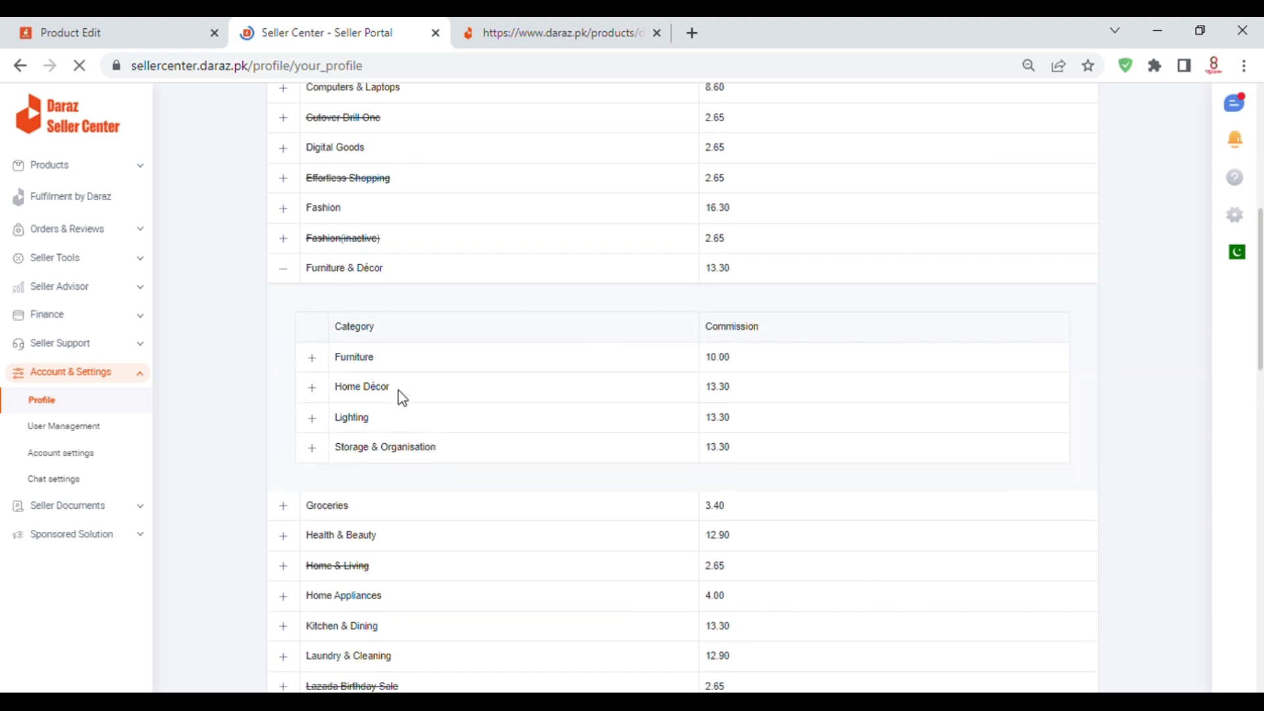
{"action": "left_click", "coordinate": [313, 388]}
{"action": "scroll", "coordinate": [398, 378], "scroll_direction": "down", "scroll_amount": 3}
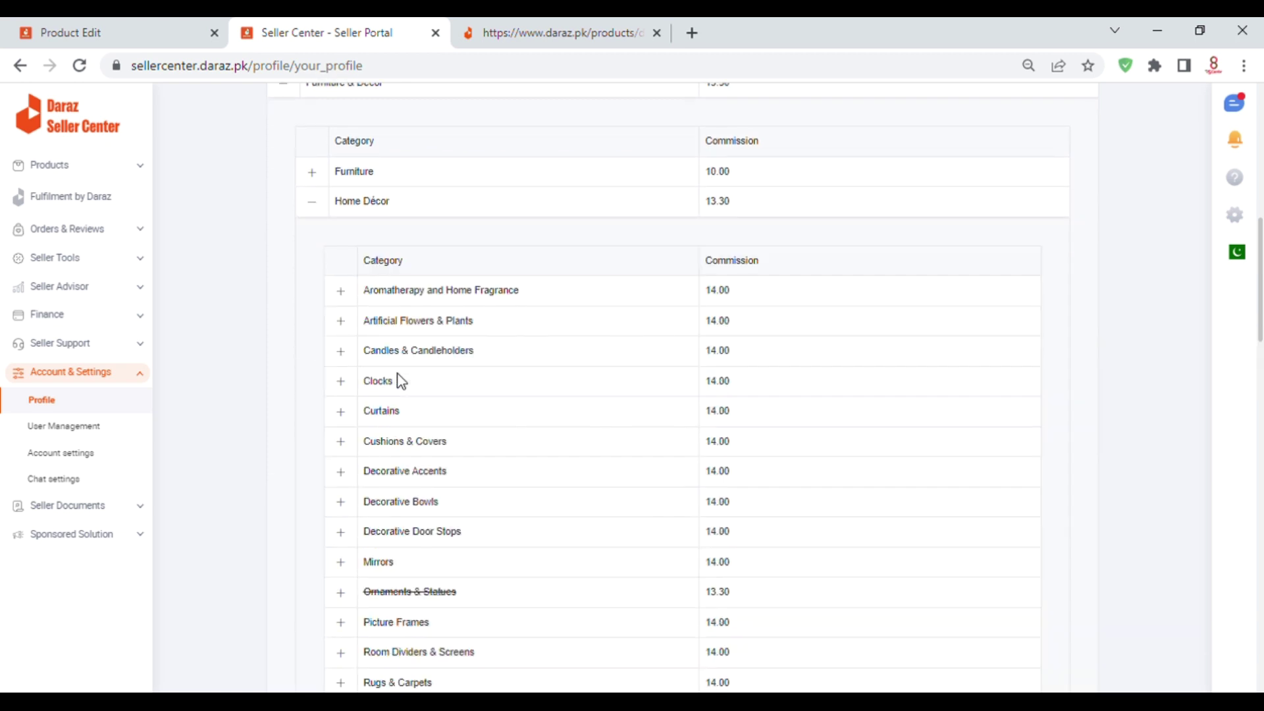
{"action": "scroll", "coordinate": [414, 363], "scroll_direction": "down", "scroll_amount": 2}
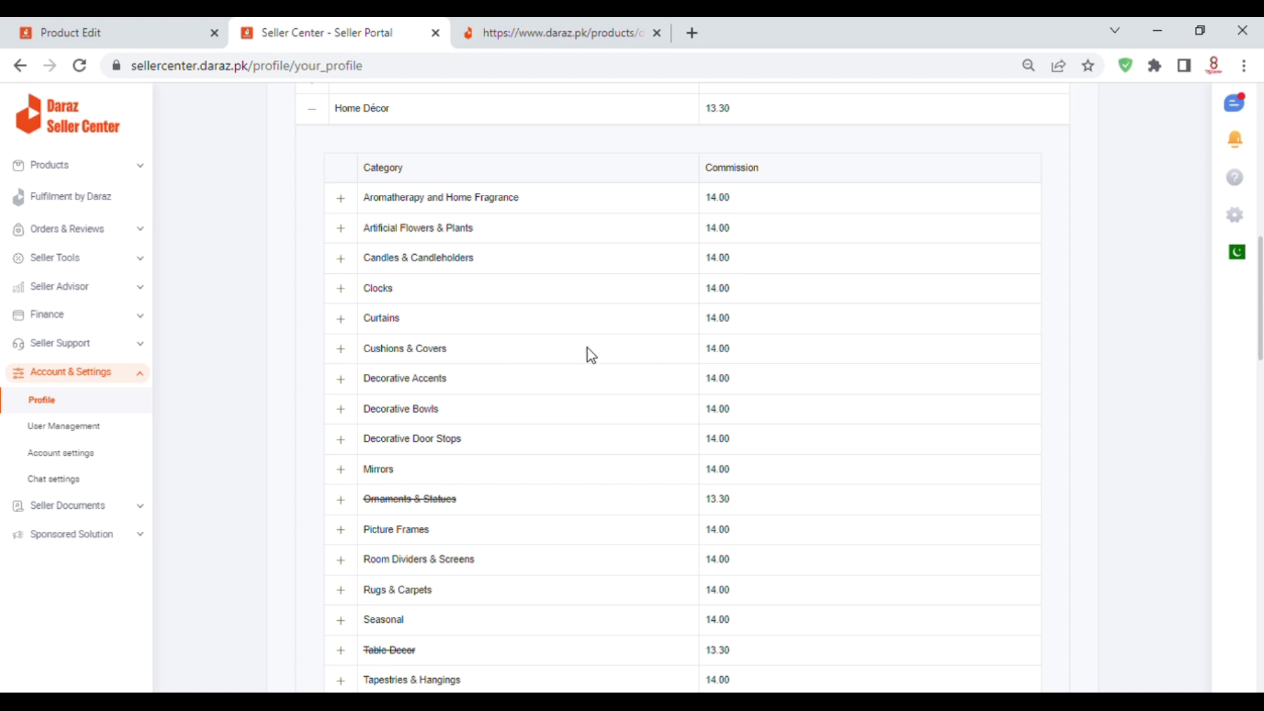
{"action": "left_click", "coordinate": [342, 350]}
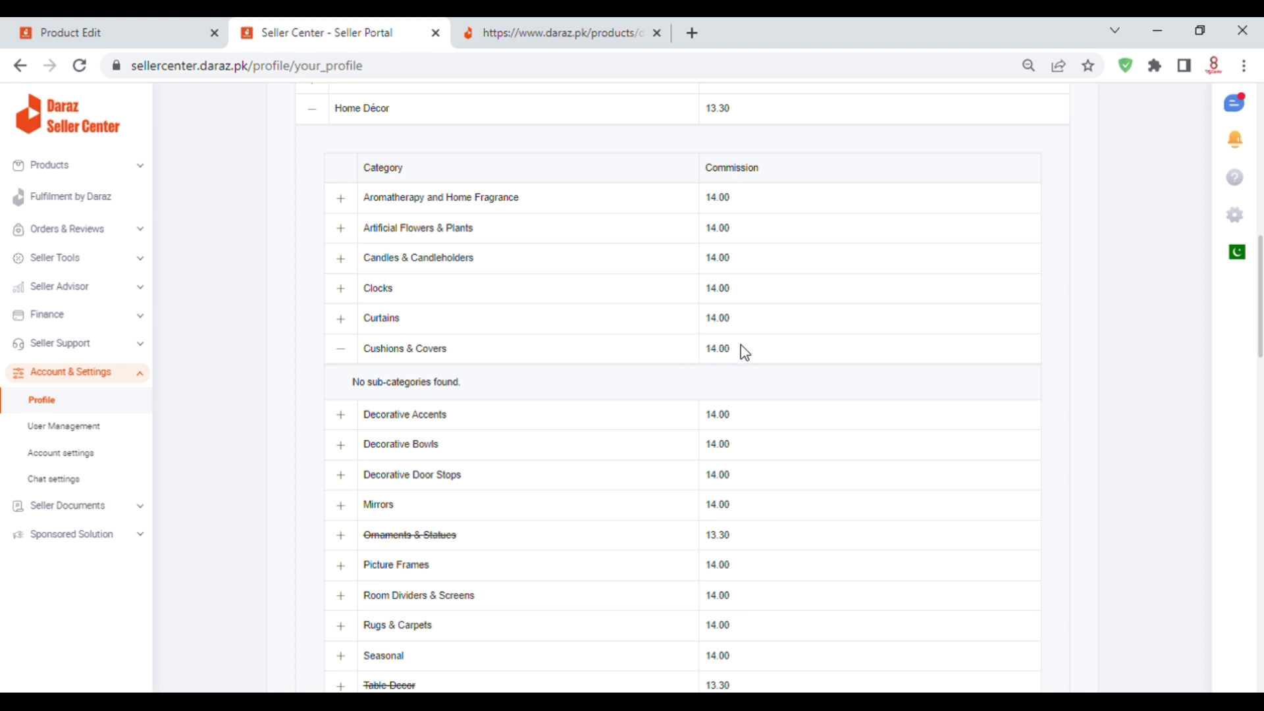
Step: Back in the product form, set the price of the Black, Blue, Purple and Red variants to PKR 600
{"action": "left_click", "coordinate": [175, 30]}
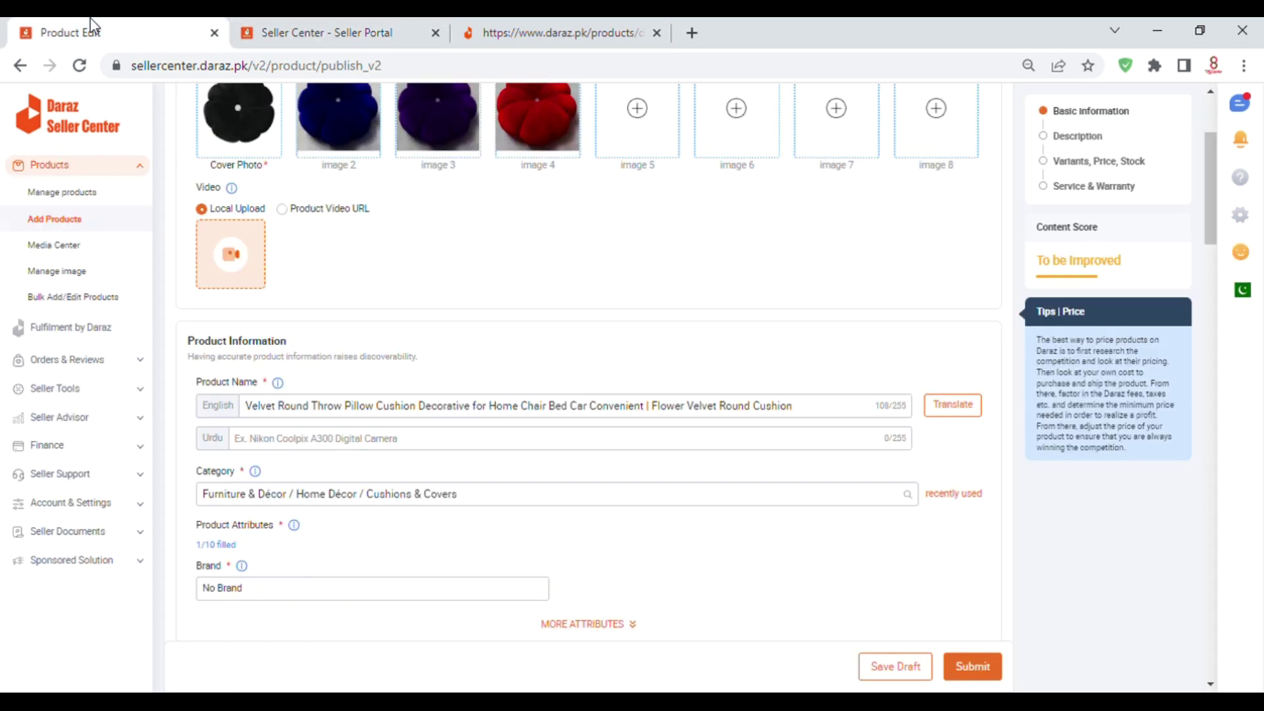
{"action": "scroll", "coordinate": [386, 285], "scroll_direction": "down", "scroll_amount": 10}
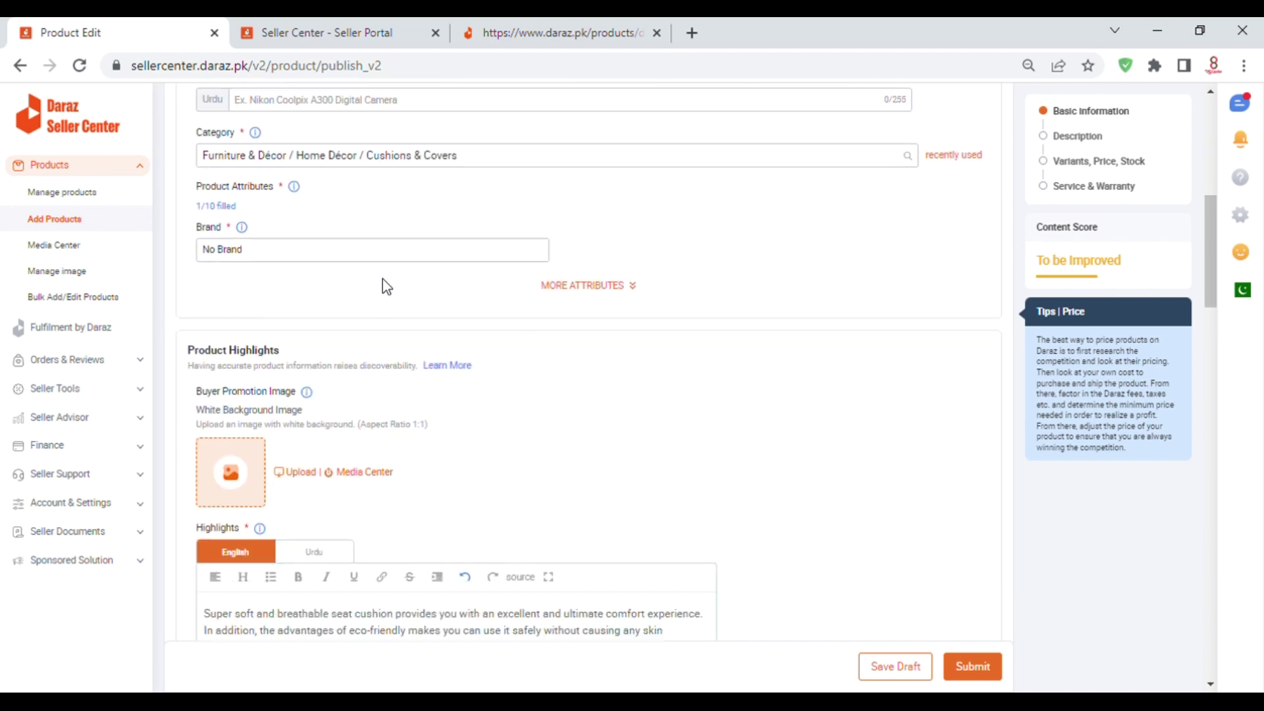
{"action": "scroll", "coordinate": [386, 285], "scroll_direction": "down", "scroll_amount": 15}
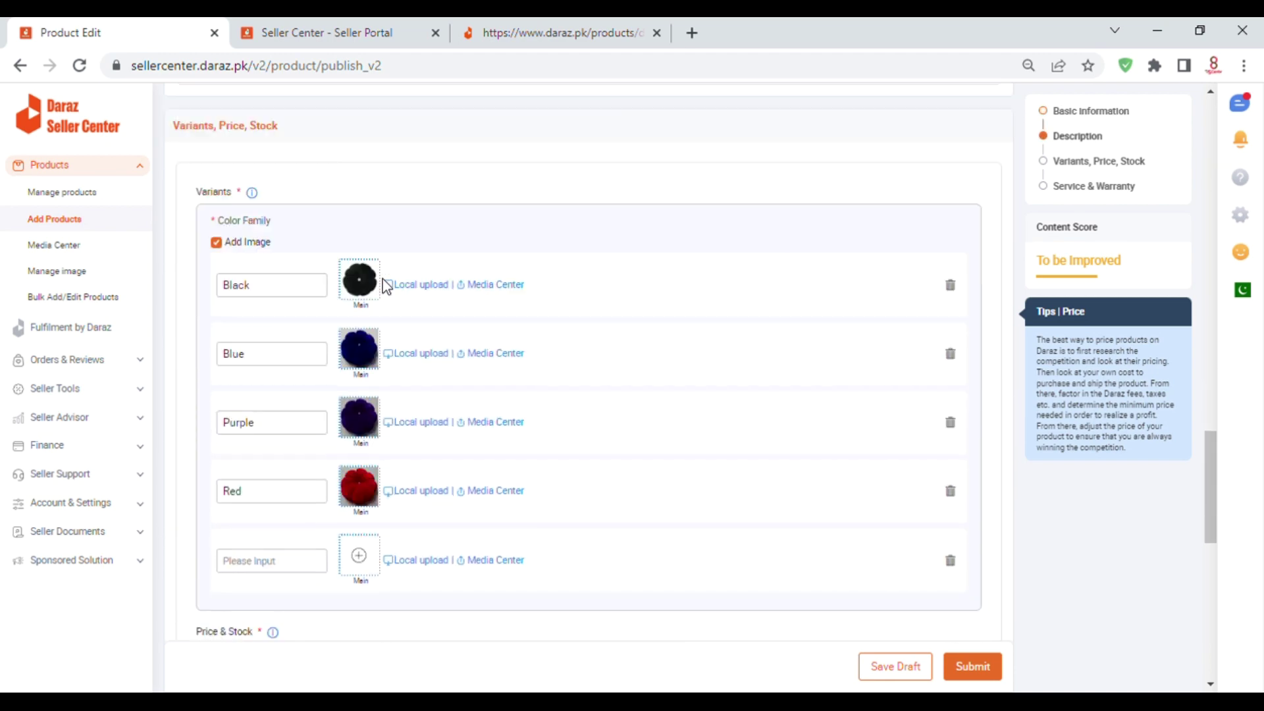
{"action": "scroll", "coordinate": [387, 286], "scroll_direction": "down", "scroll_amount": 3}
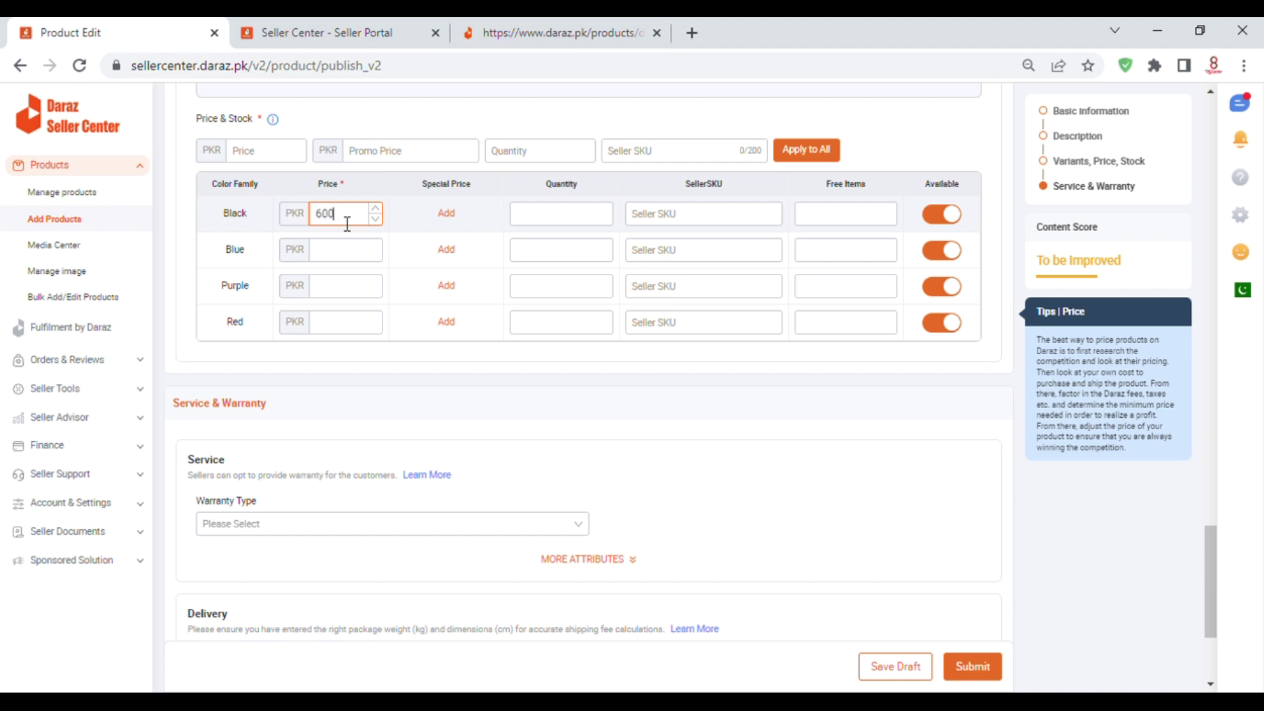
{"action": "left_click", "coordinate": [351, 253]}
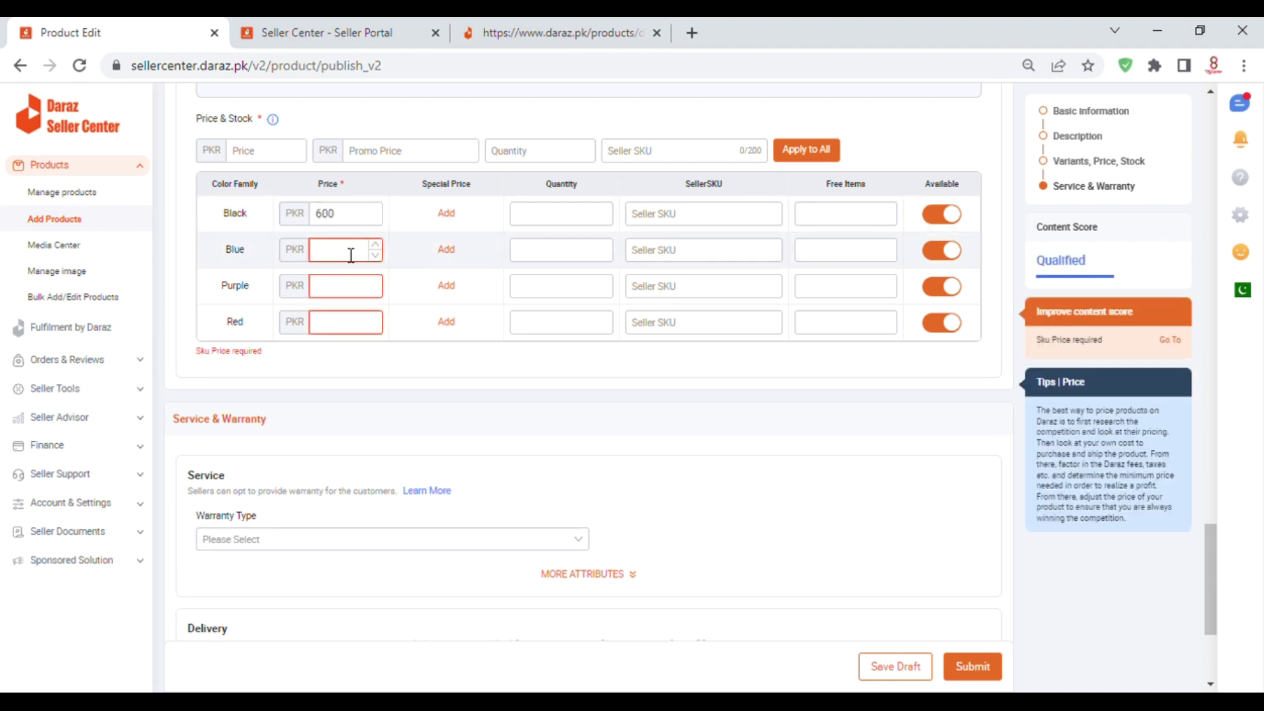
{"action": "left_click", "coordinate": [338, 288]}
{"action": "type", "text": "600"}
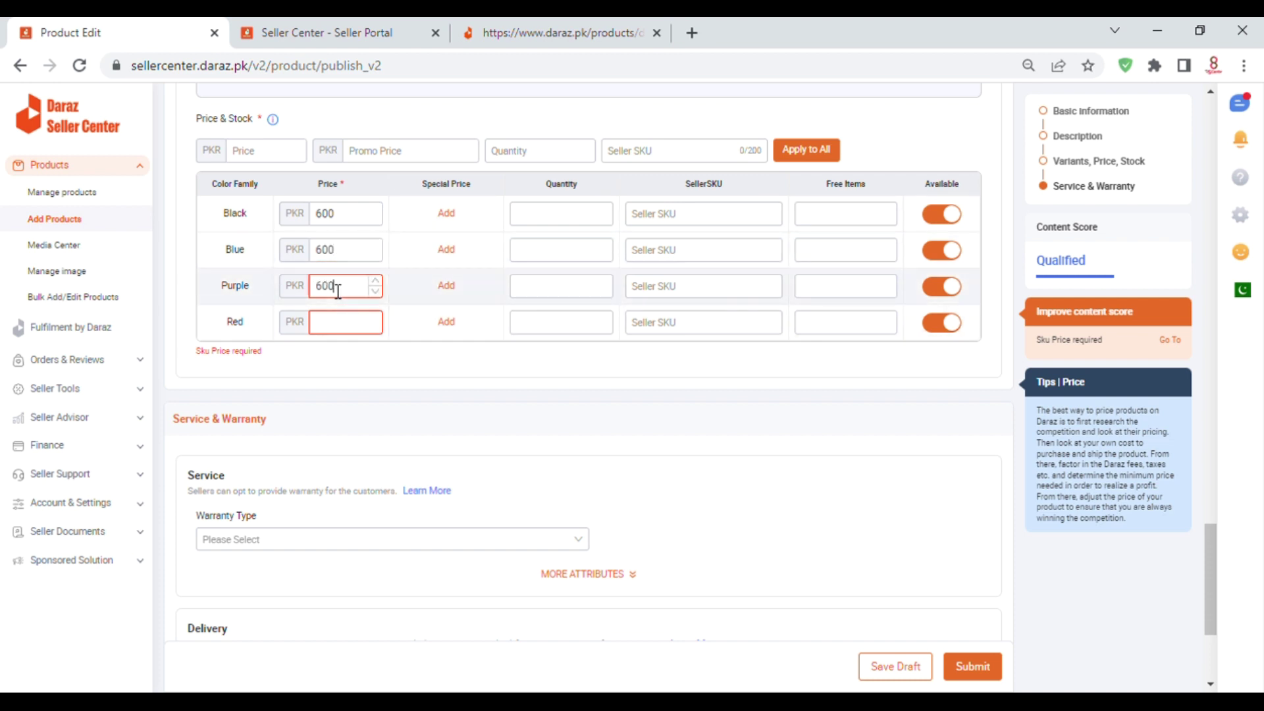
{"action": "left_click", "coordinate": [340, 331]}
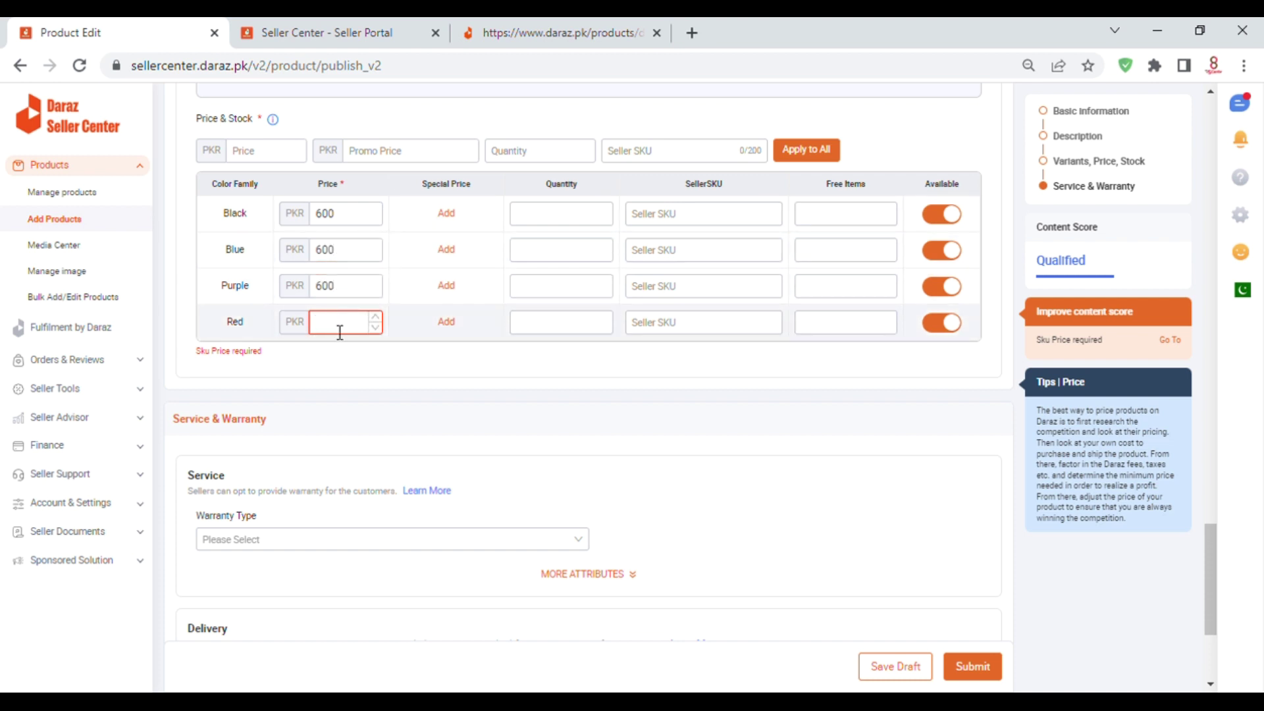
{"action": "type", "text": "600"}
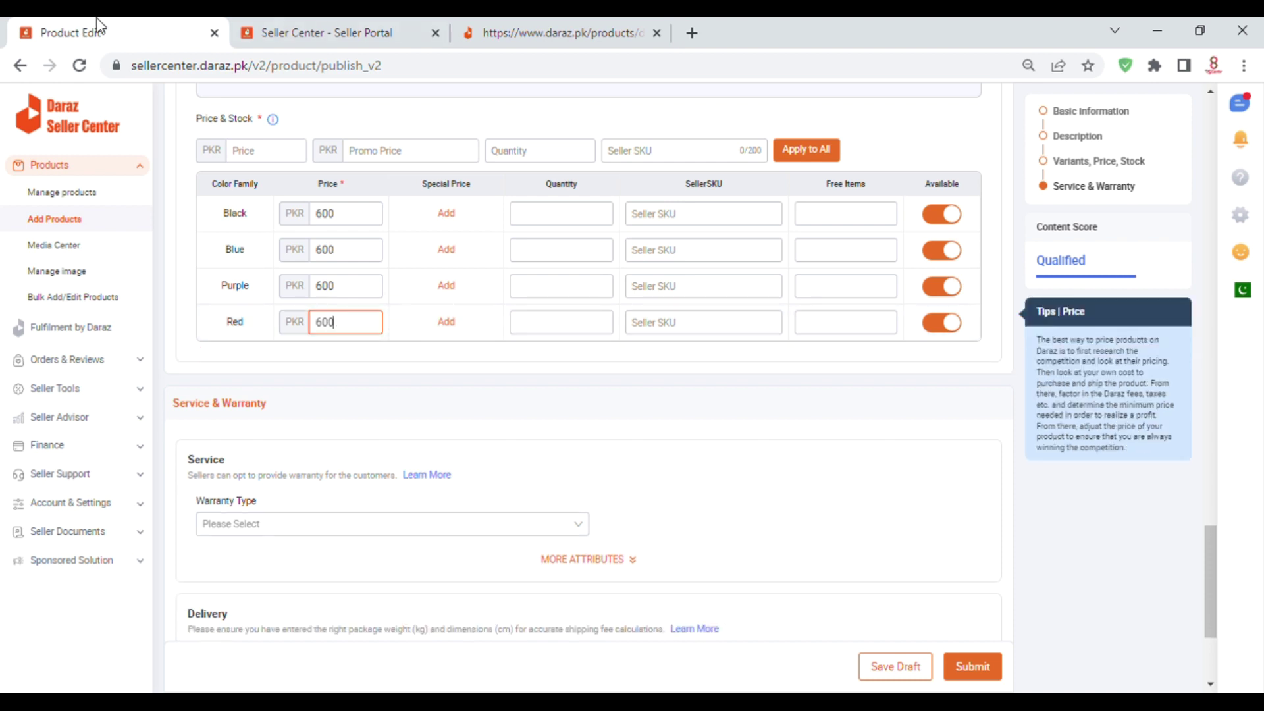
Step: Add a special price of 500 to the Black variant, valid from 28/03/2023 to 30/04/2024
{"action": "left_click", "coordinate": [448, 215]}
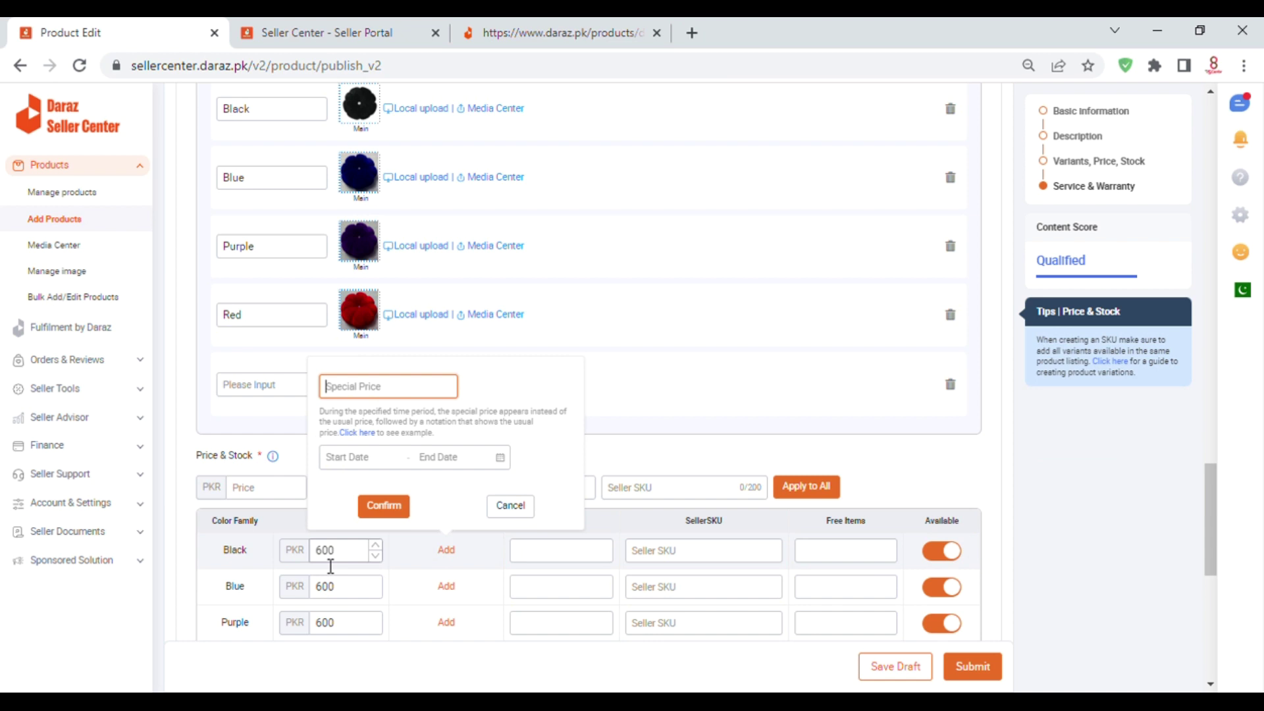
{"action": "type", "text": "500"}
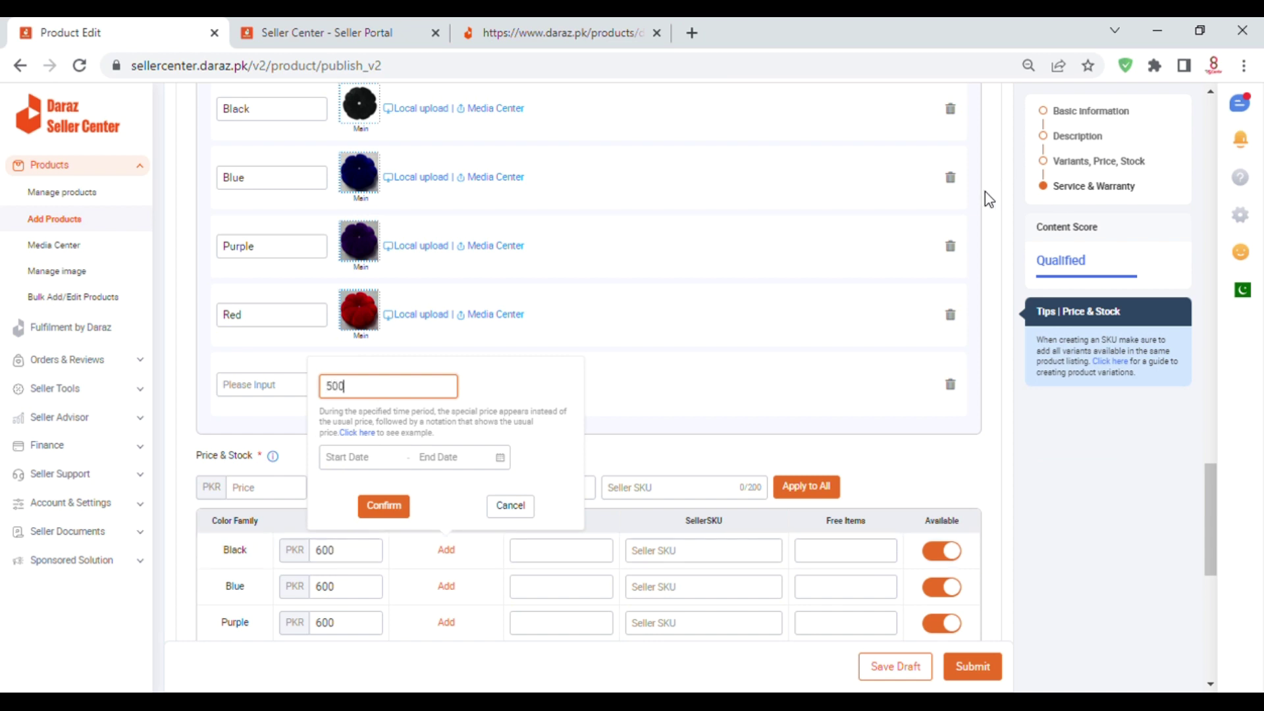
{"action": "left_click", "coordinate": [383, 459]}
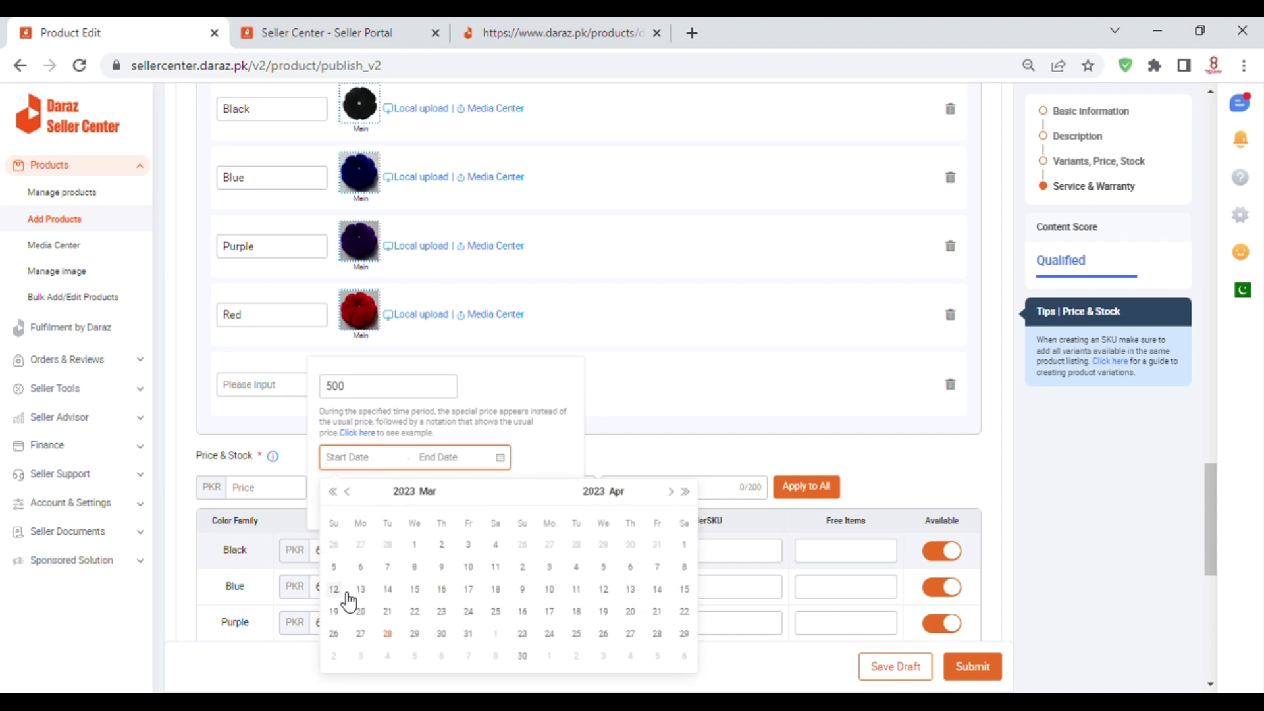
{"action": "left_click", "coordinate": [388, 634]}
{"action": "left_click", "coordinate": [686, 492]}
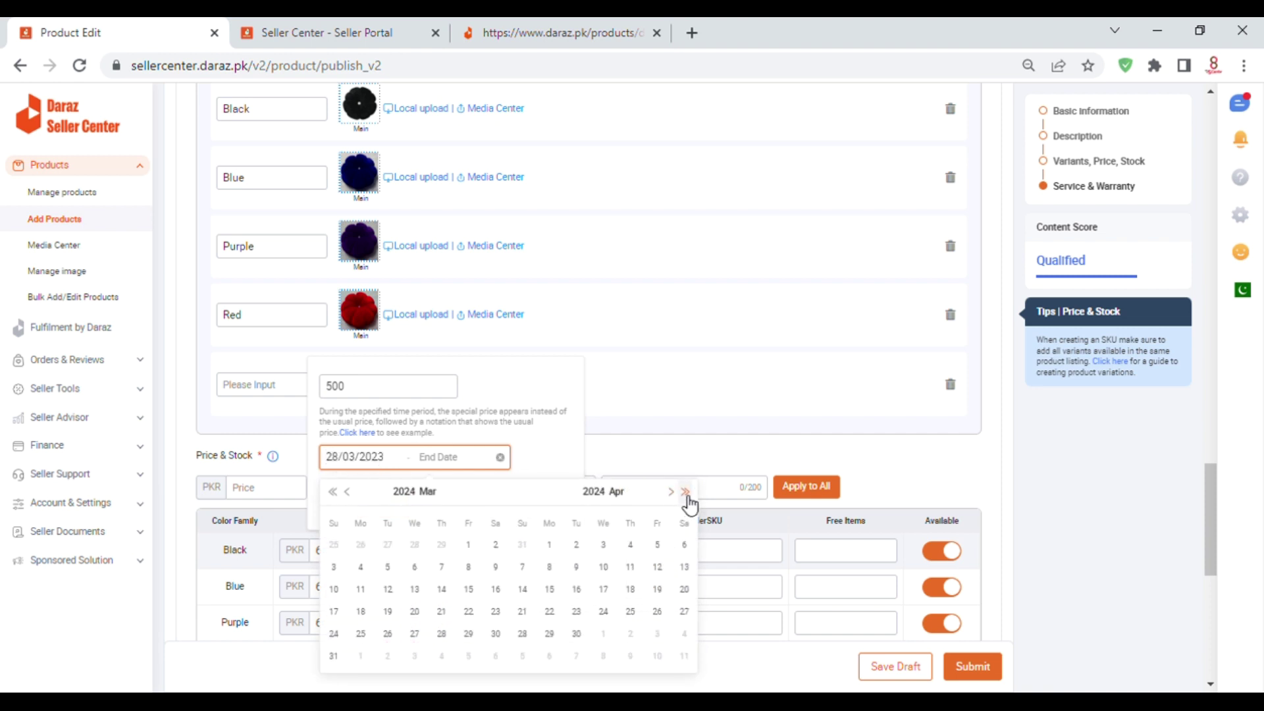
{"action": "left_click", "coordinate": [576, 634]}
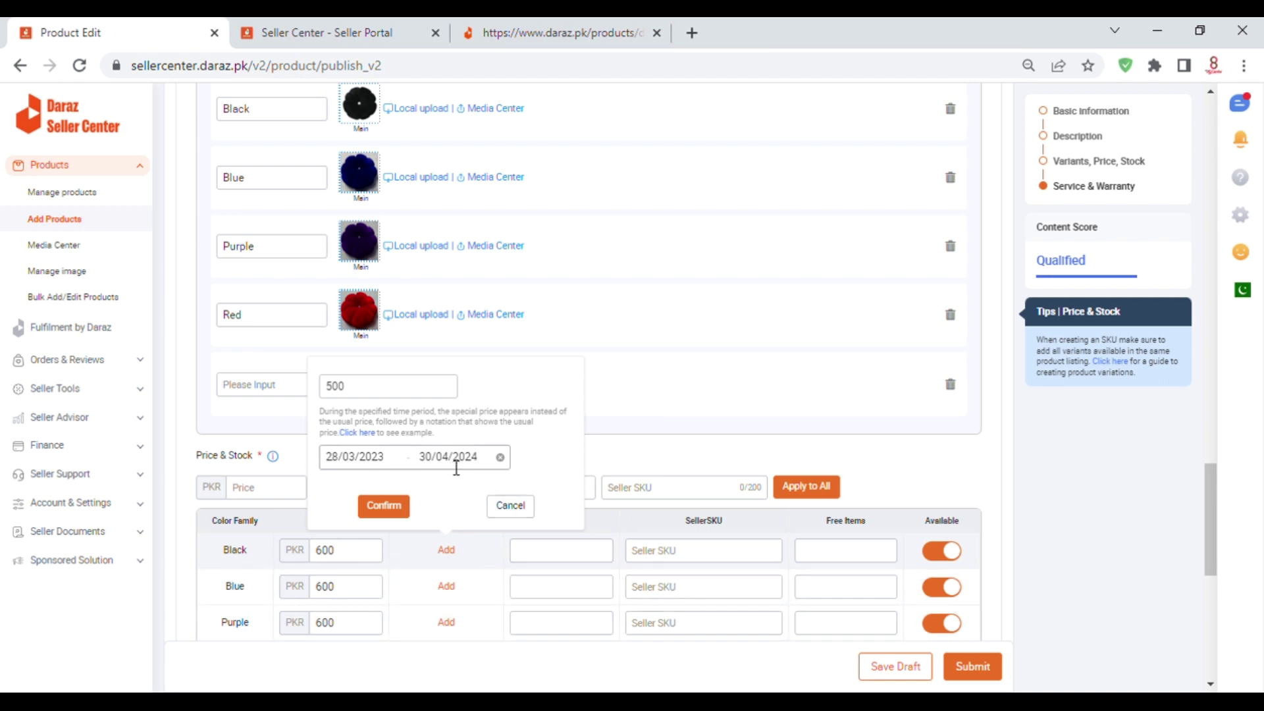
{"action": "left_click", "coordinate": [396, 508]}
{"action": "scroll", "coordinate": [515, 511], "scroll_direction": "down", "scroll_amount": 2}
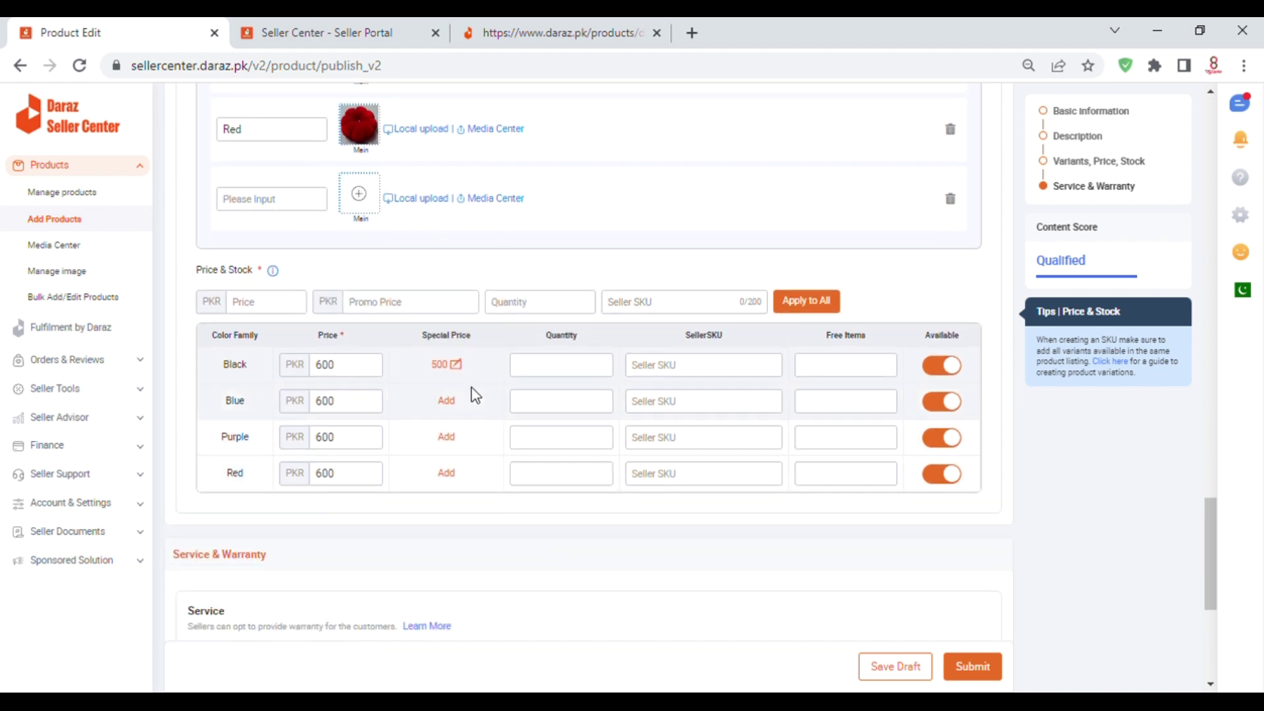
Step: Examine how the reference cushion cover listing displays its discounted and original prices, and return to the product form
{"action": "left_click", "coordinate": [517, 31]}
{"action": "scroll", "coordinate": [566, 389], "scroll_direction": "down", "scroll_amount": 1}
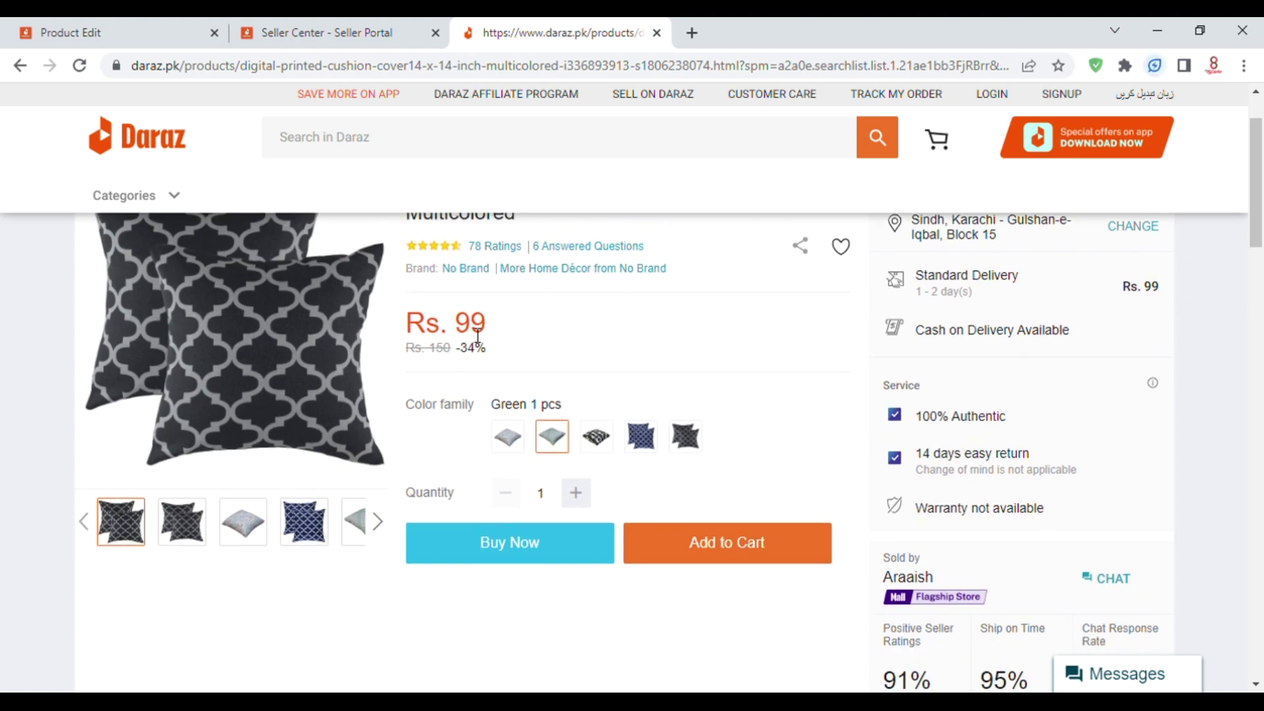
{"action": "left_click", "coordinate": [104, 26]}
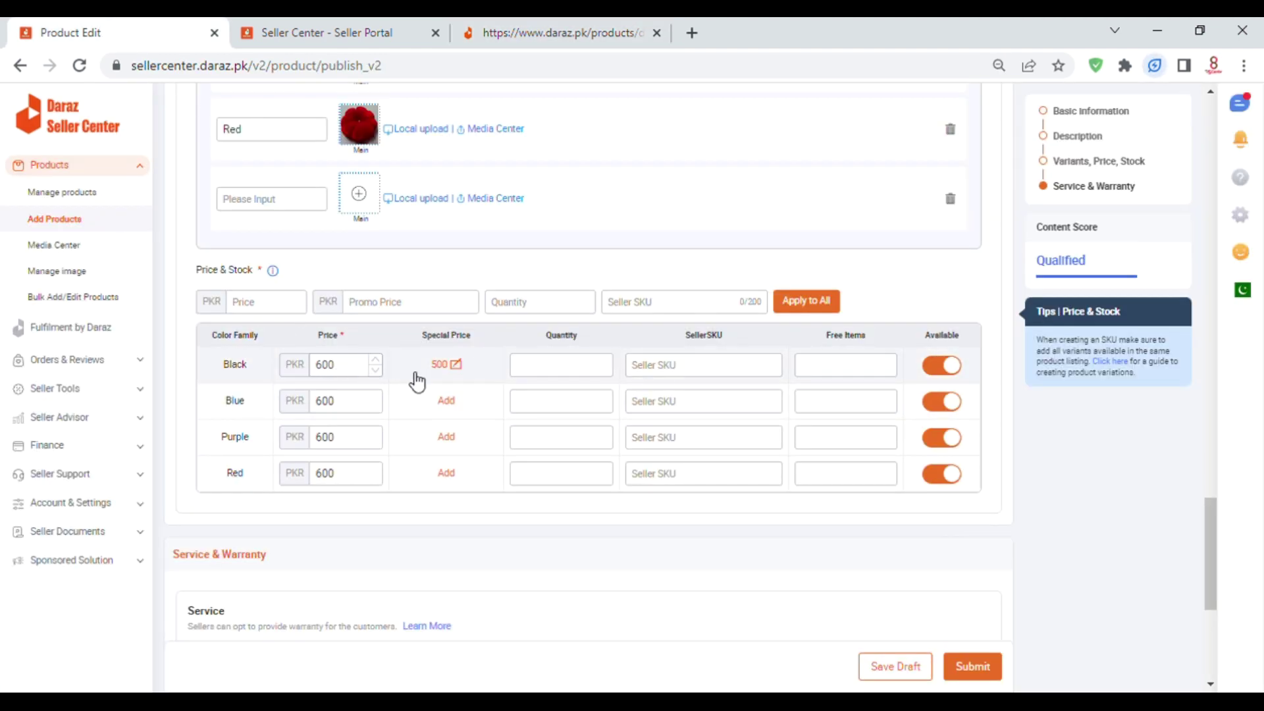
Step: Set the Blue variant's special price to 500 and open its promotion date range
{"action": "mouse_move", "coordinate": [444, 377]}
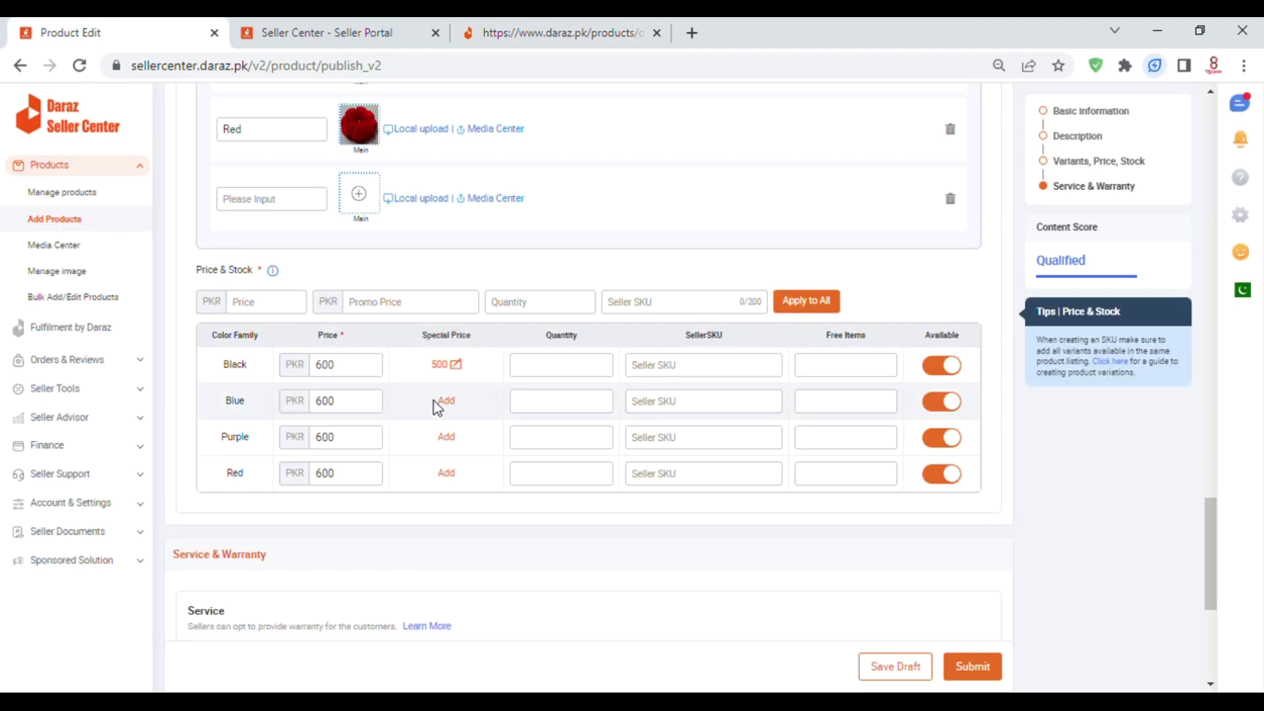
{"action": "left_click", "coordinate": [452, 401]}
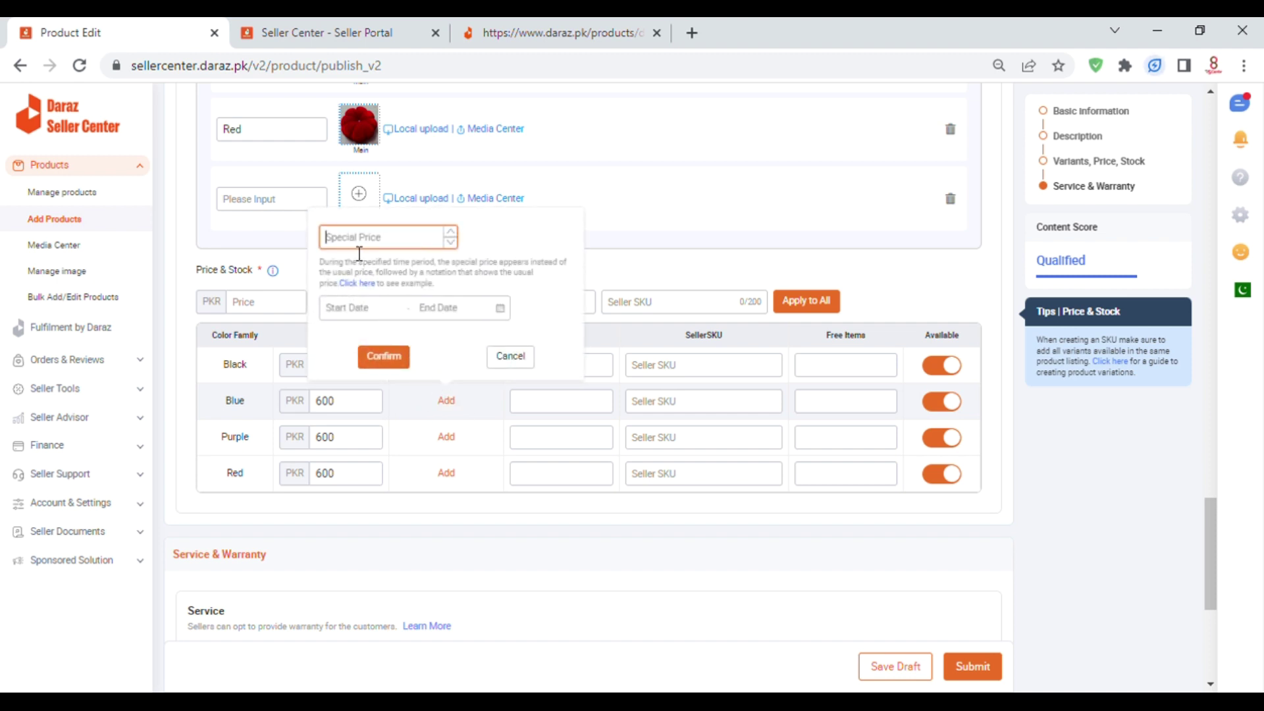
{"action": "type", "text": "500"}
{"action": "left_click", "coordinate": [377, 314]}
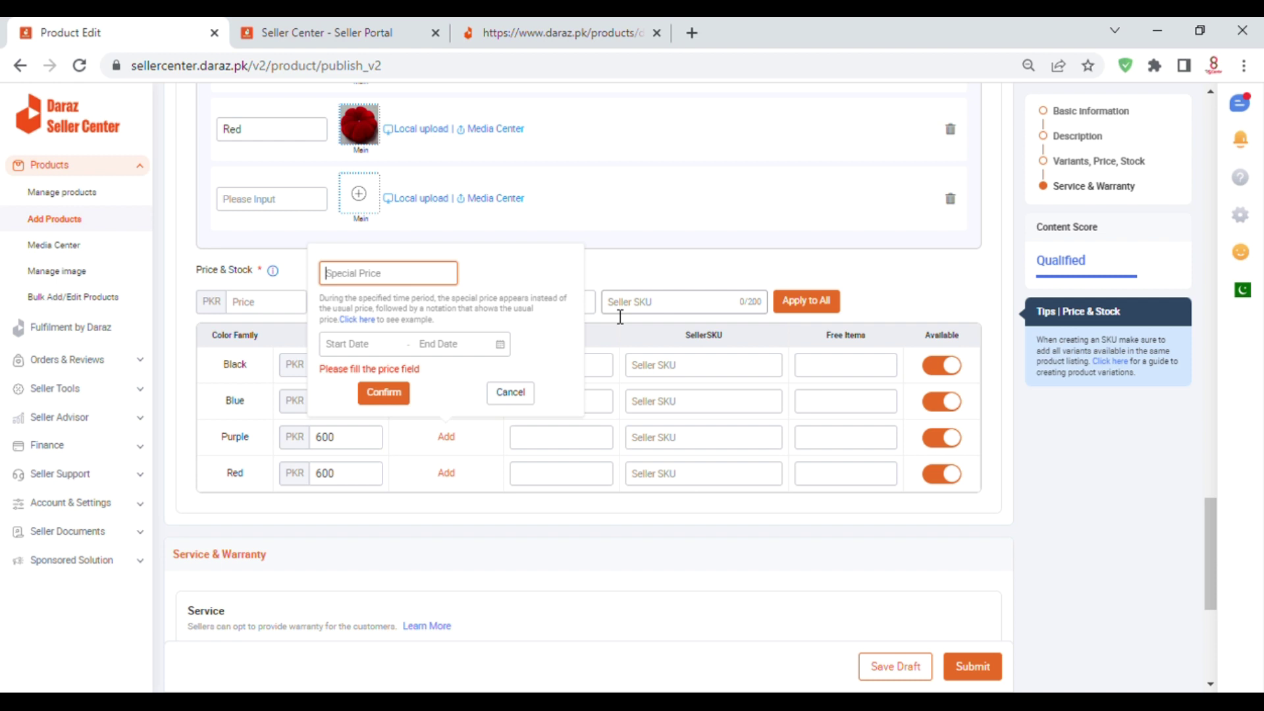
Step: Add a special price of 500 to the Purple variant, valid from 28/03/2023 to 30/04/2024
{"action": "type", "text": "50"}
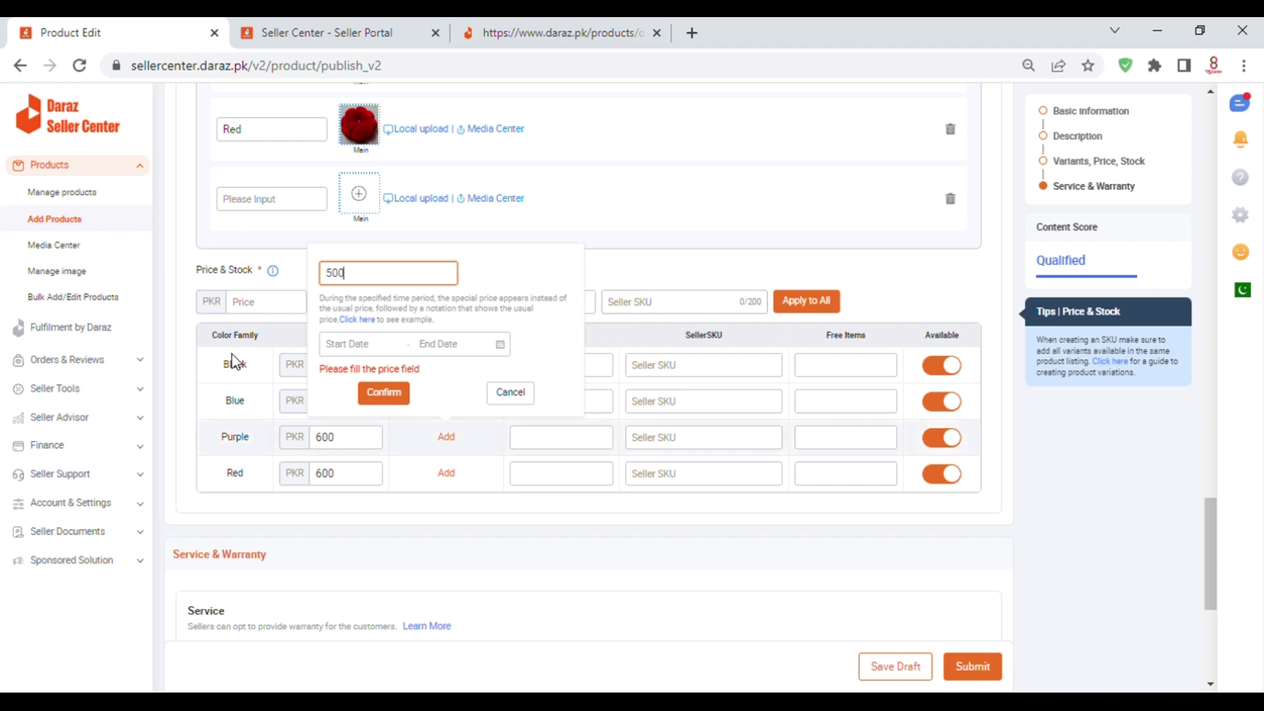
{"action": "left_click", "coordinate": [349, 345]}
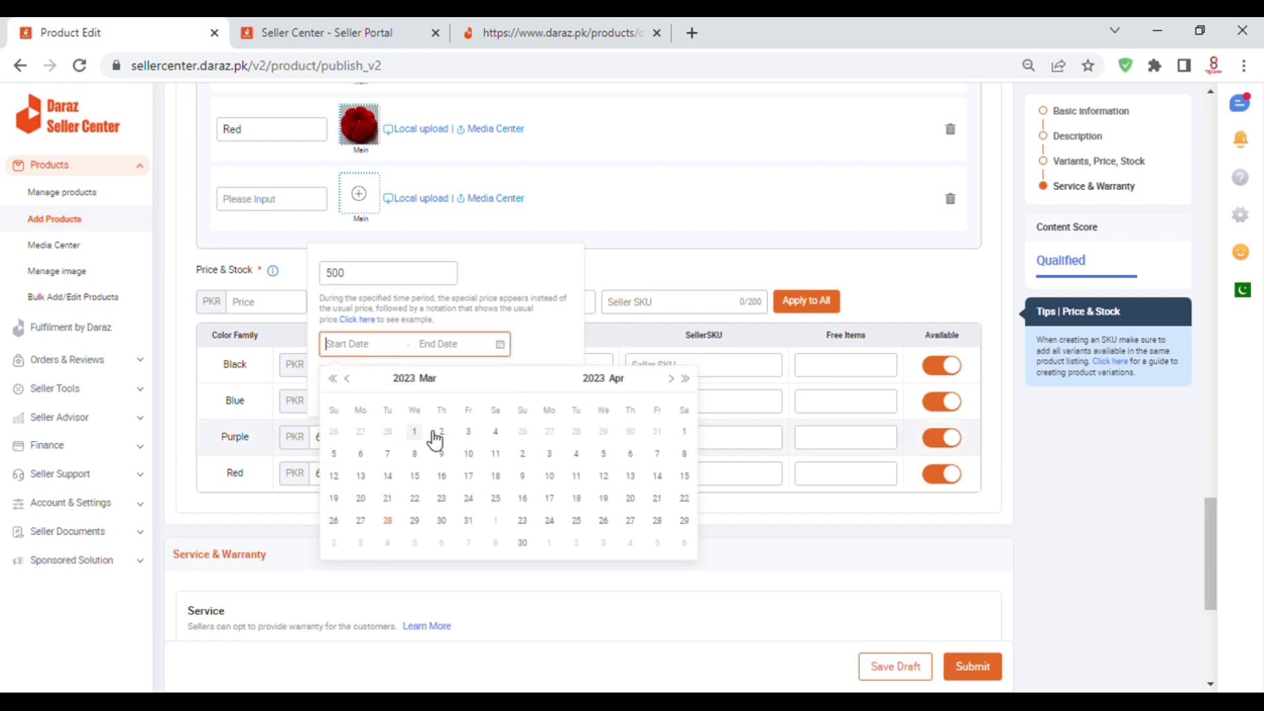
{"action": "left_click", "coordinate": [388, 521]}
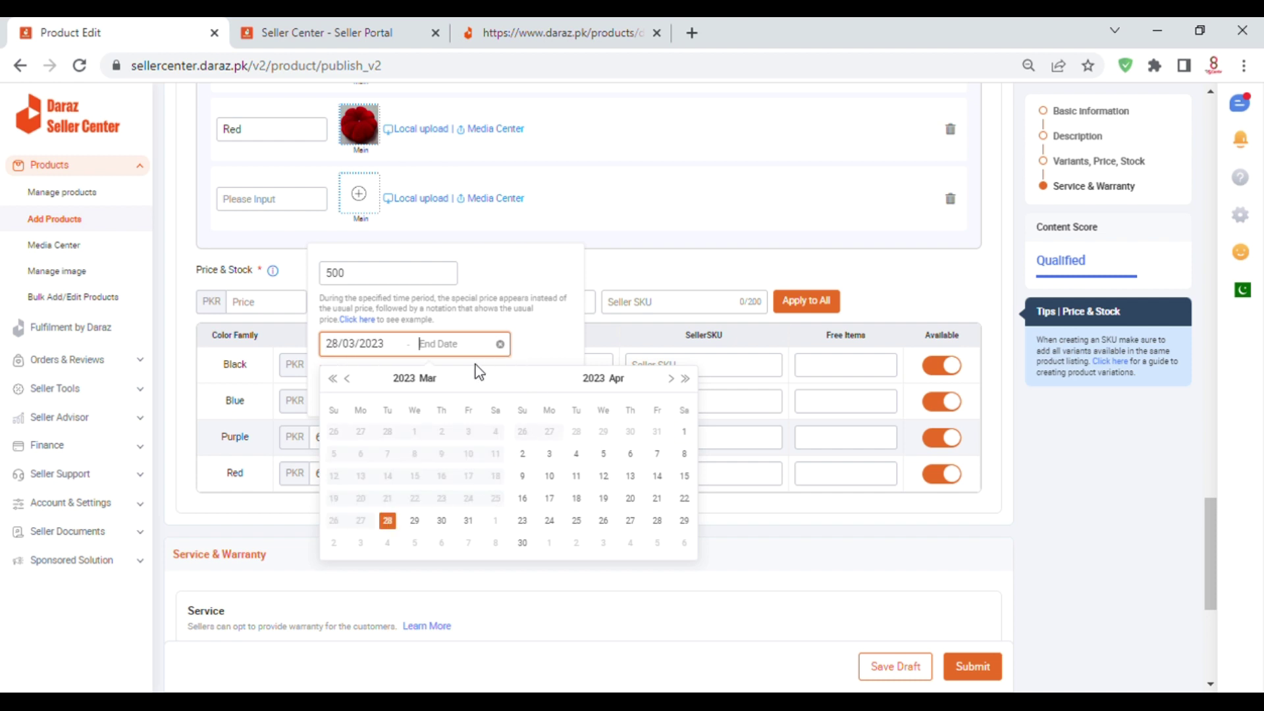
{"action": "left_click", "coordinate": [686, 380]}
{"action": "left_click", "coordinate": [584, 523]}
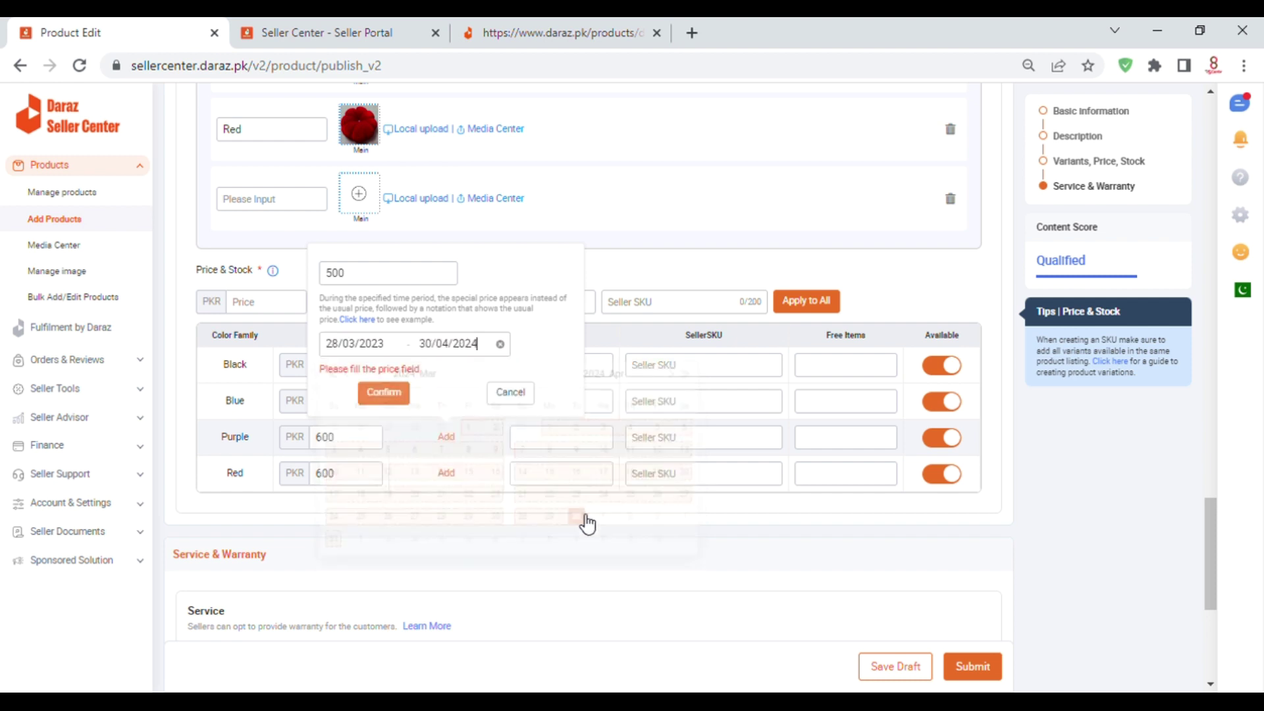
{"action": "left_click", "coordinate": [409, 395]}
Step: Add a special price of 500 to the Red variant, valid from 28/03/2023 to 30/04/2024
{"action": "left_click", "coordinate": [448, 474]}
{"action": "type", "text": "500"}
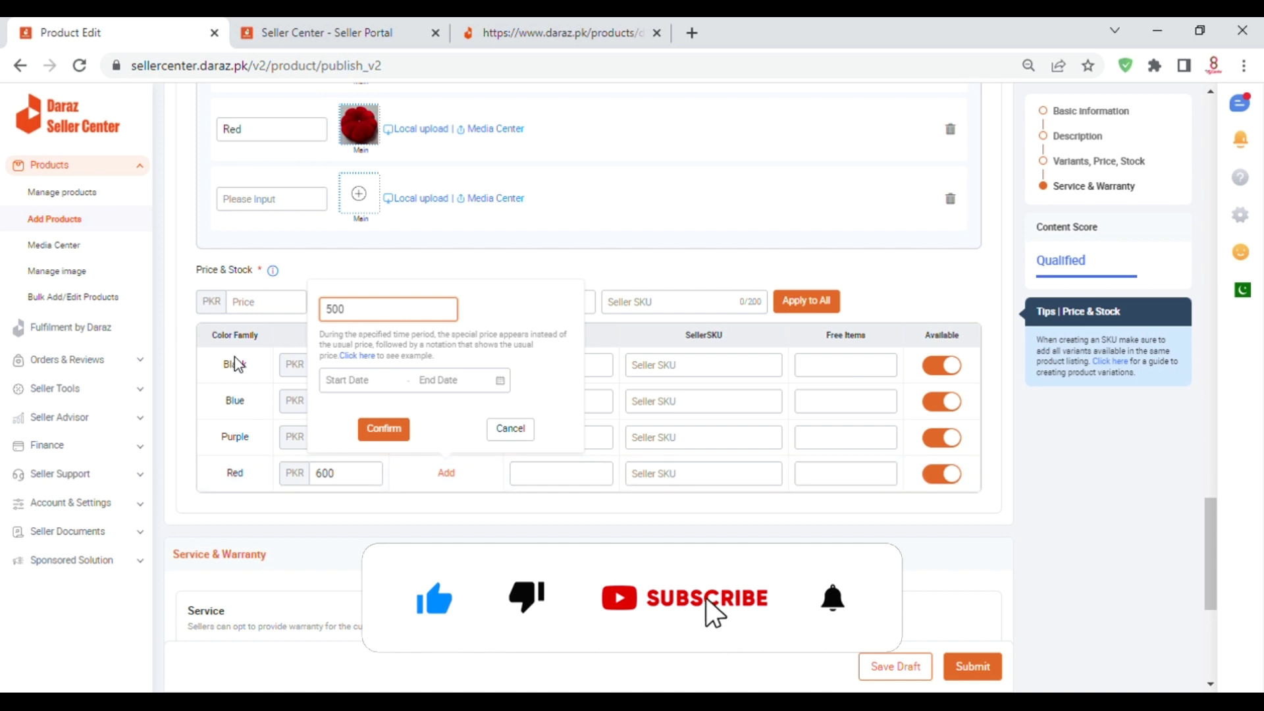
{"action": "left_click", "coordinate": [355, 381]}
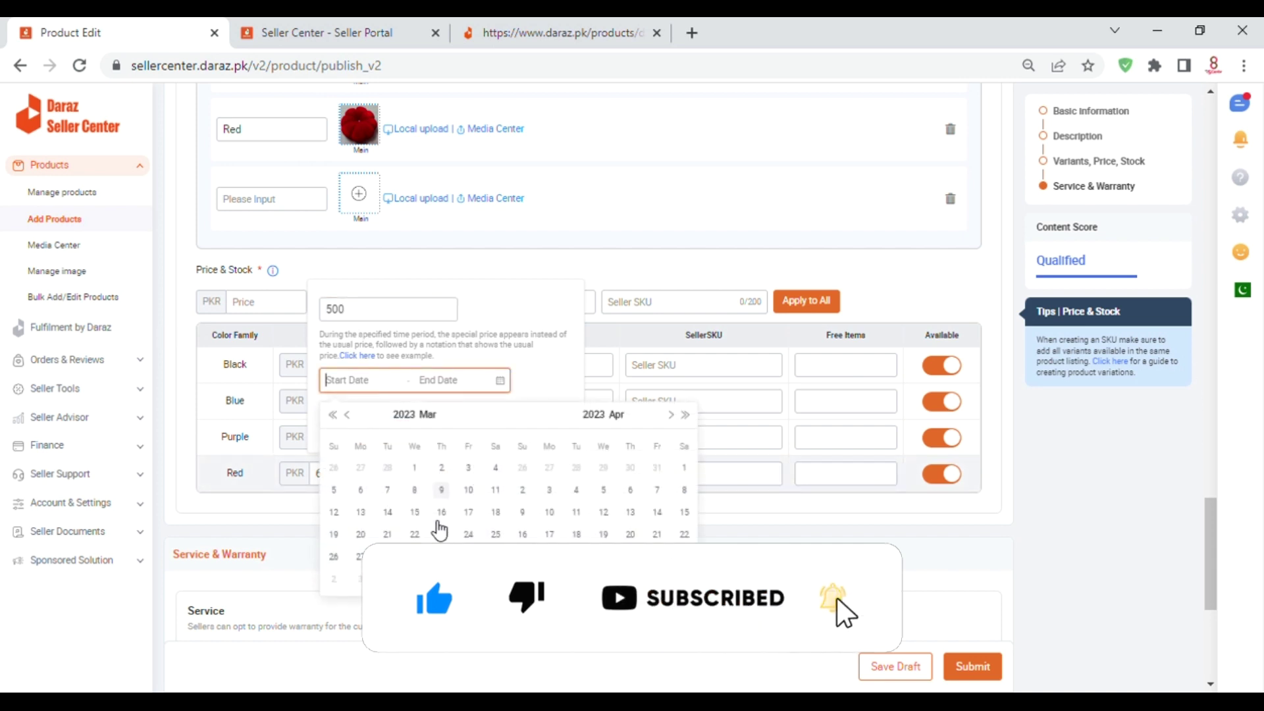
{"action": "left_click", "coordinate": [388, 557]}
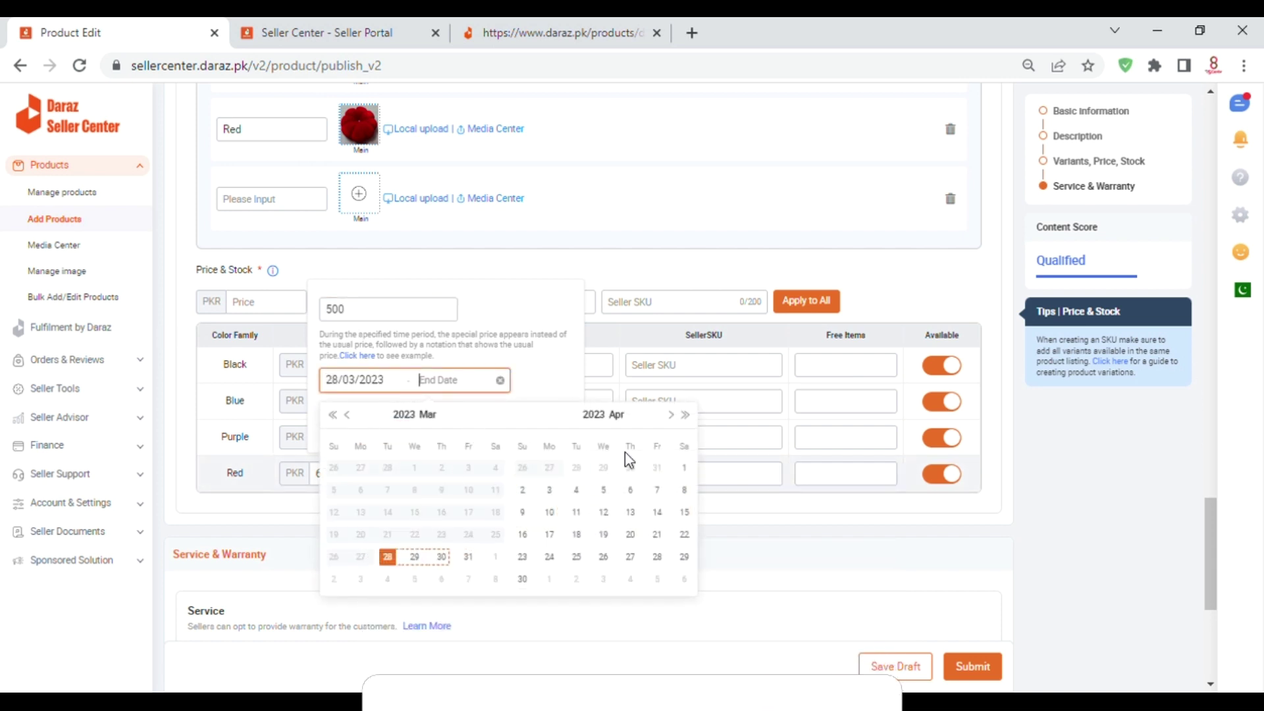
{"action": "left_click", "coordinate": [685, 415]}
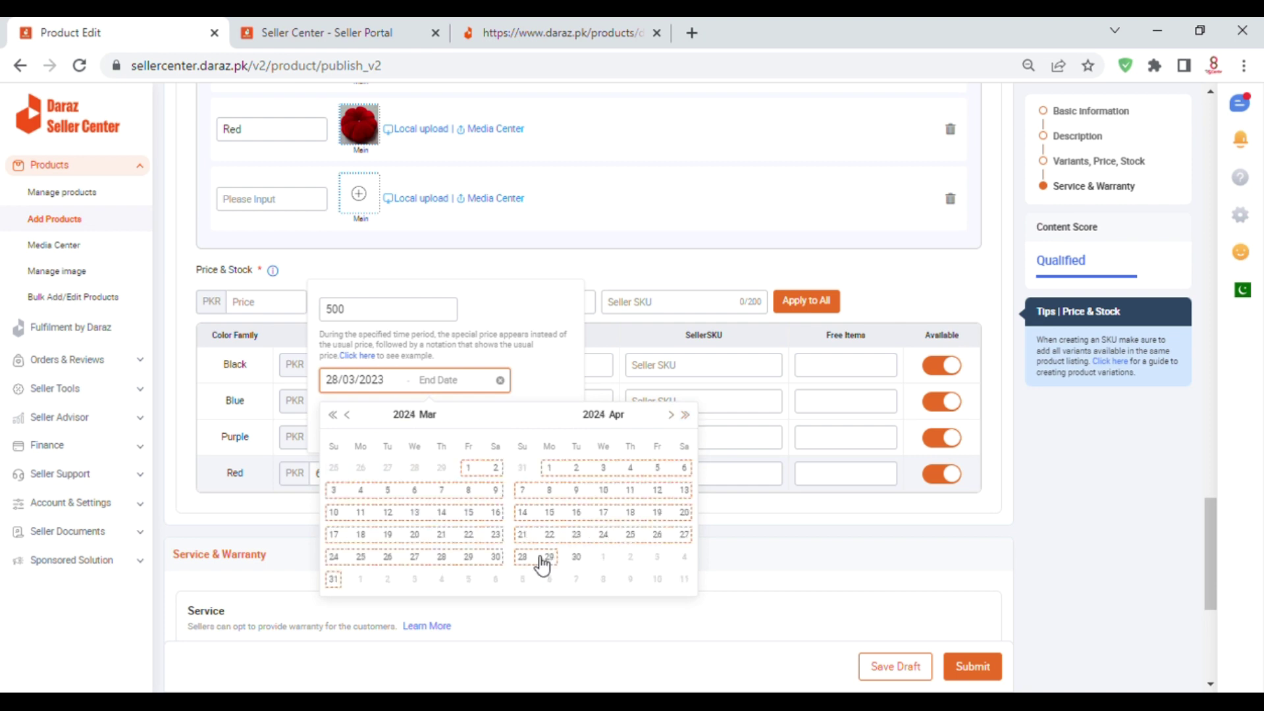
{"action": "left_click", "coordinate": [576, 556]}
{"action": "left_click", "coordinate": [384, 429]}
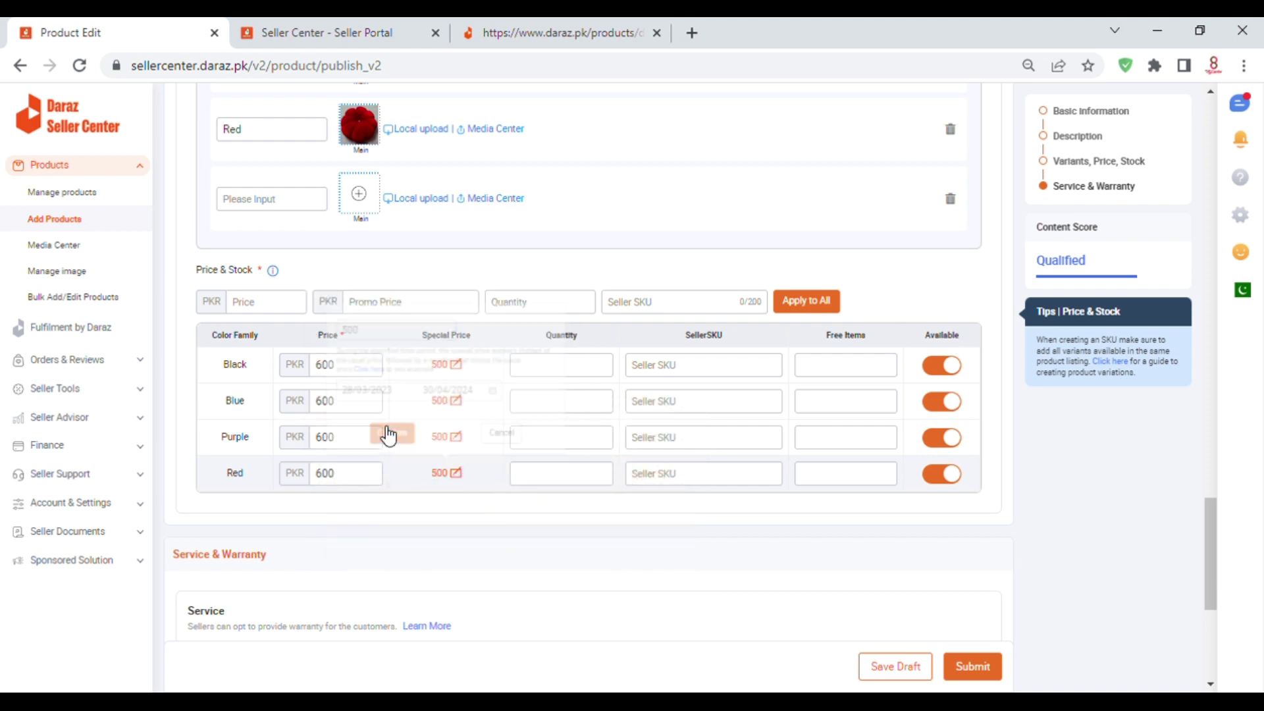
Step: Set the stock quantity to 100 for each of the Black, Blue, Purple and Red variants
{"action": "left_click", "coordinate": [565, 367]}
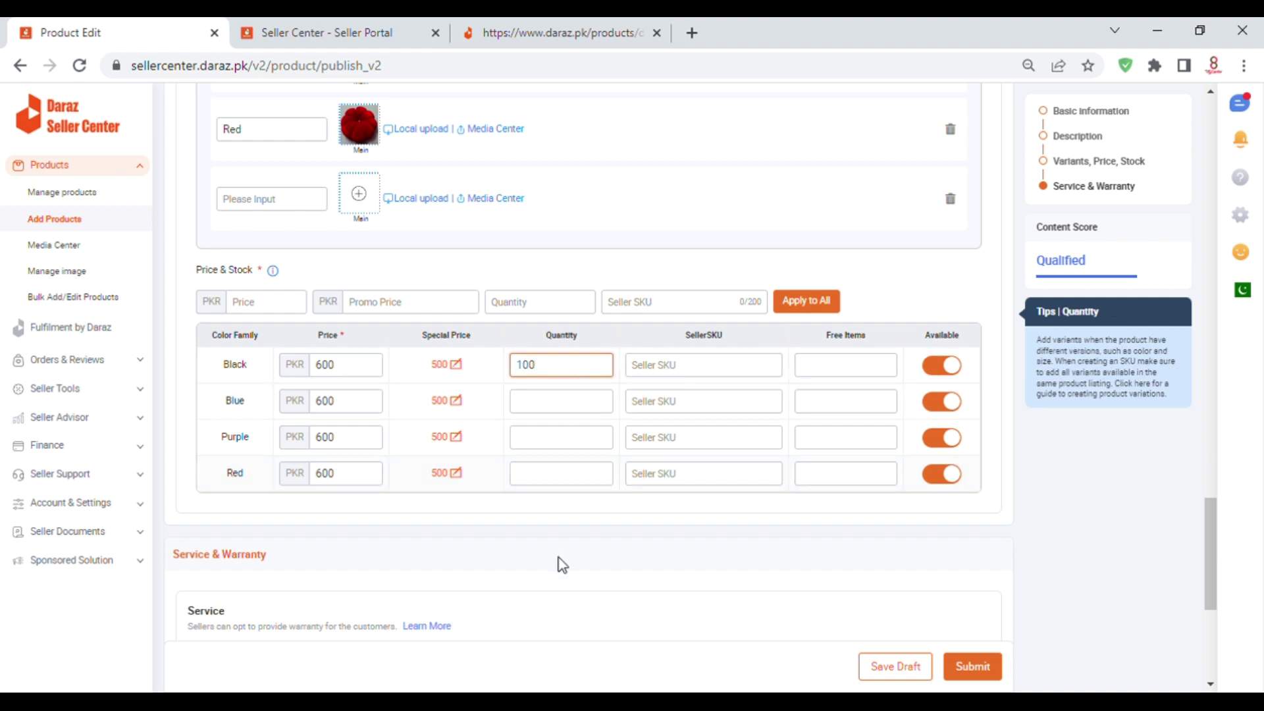
{"action": "left_click", "coordinate": [546, 403]}
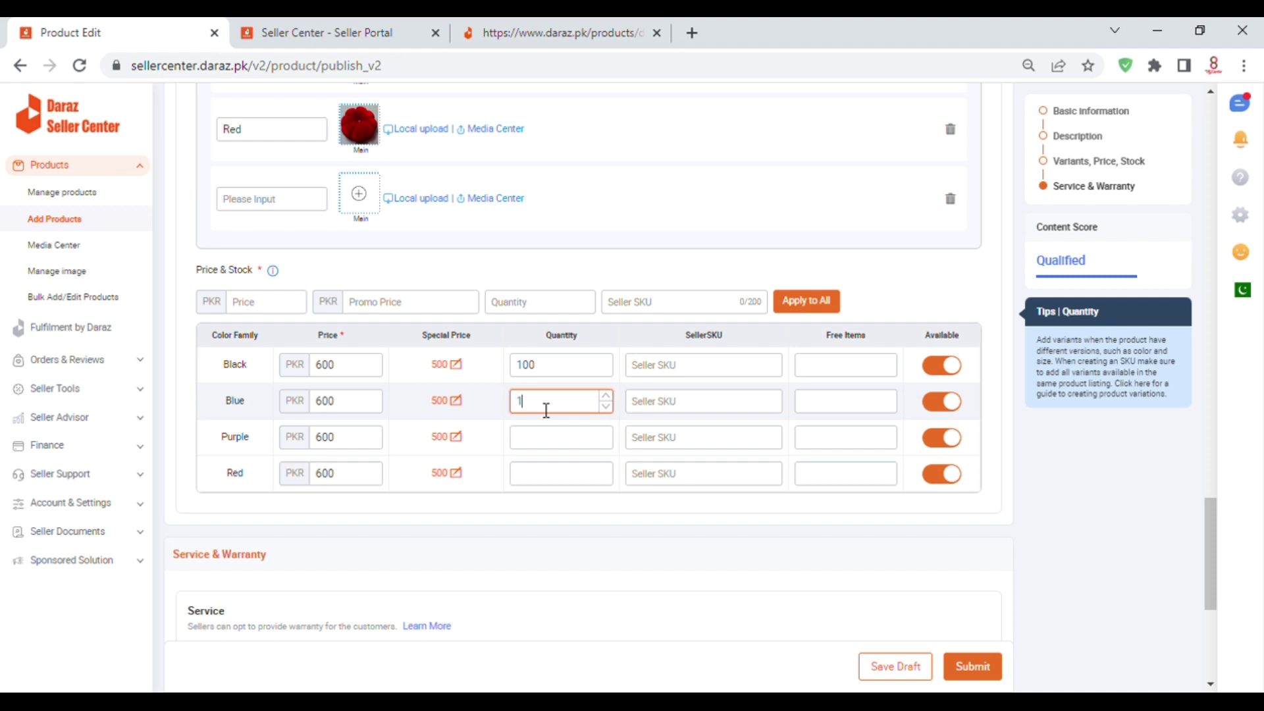
{"action": "type", "text": "100"}
{"action": "left_click", "coordinate": [561, 454]}
{"action": "type", "text": "100"}
{"action": "left_click", "coordinate": [567, 489]}
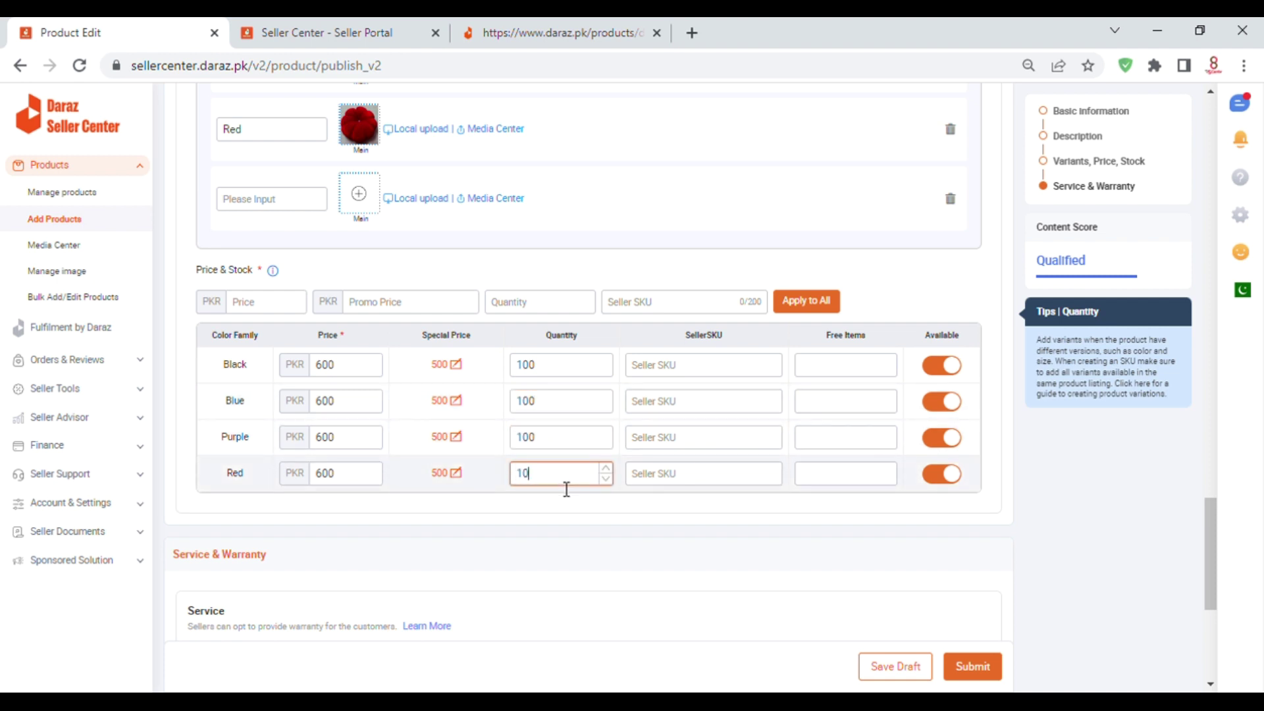
{"action": "type", "text": "100"}
Step: Enter the seller SKUs blackc, bluec, purplec and redc for the Black, Blue, Purple and Red variants
{"action": "left_click", "coordinate": [680, 366]}
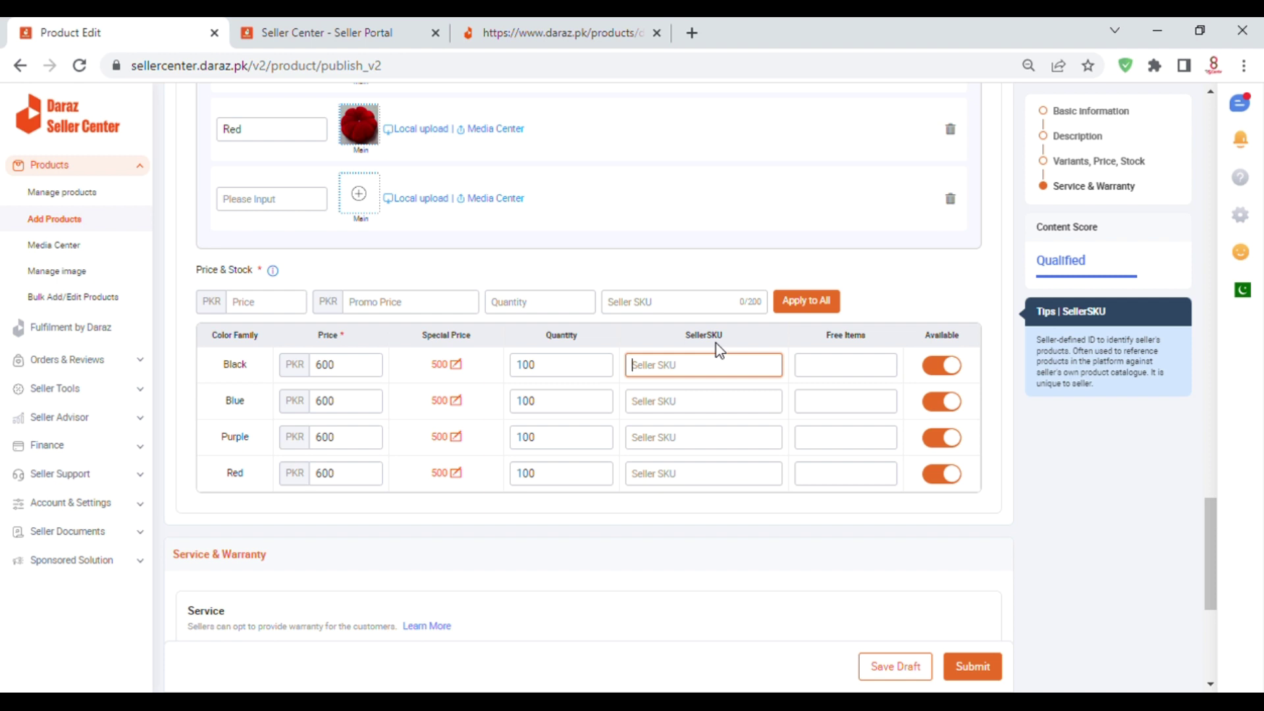
{"action": "type", "text": "blackcbluec"}
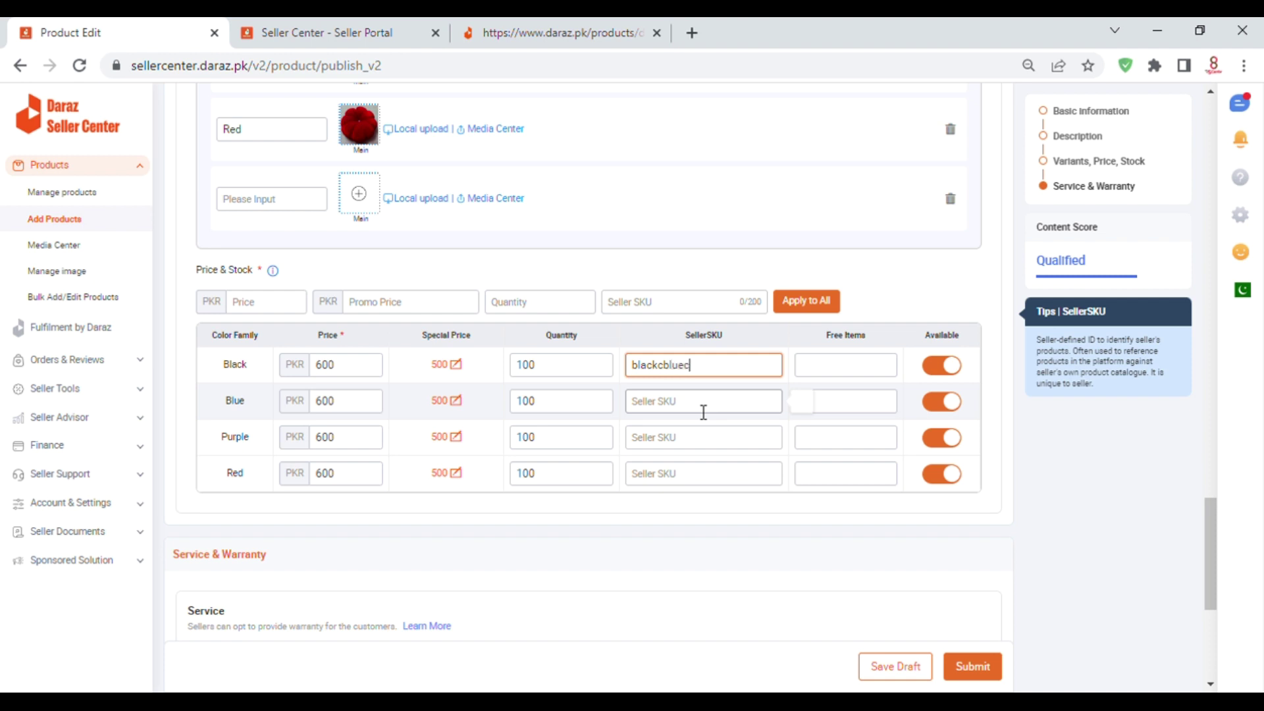
{"action": "key", "text": "BackSpace"}
{"action": "left_click", "coordinate": [703, 408]}
{"action": "type", "text": "bl"}
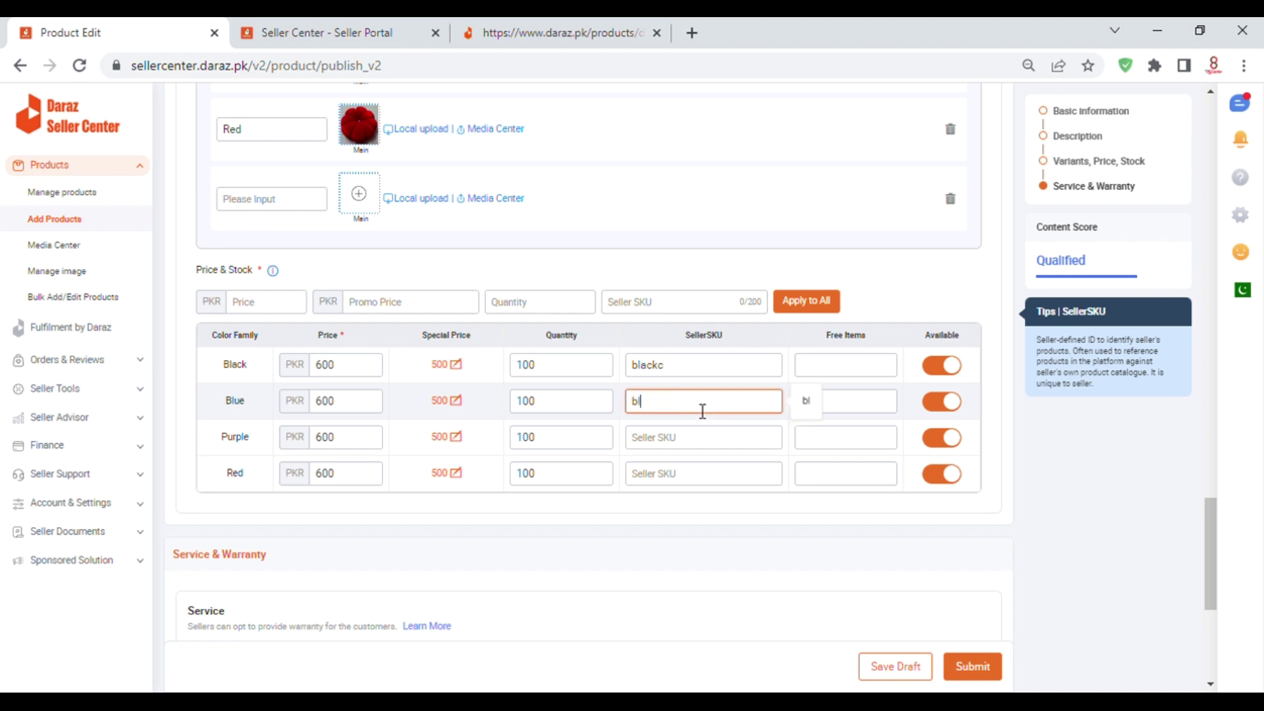
{"action": "type", "text": "uec"}
{"action": "left_click", "coordinate": [690, 448]}
{"action": "type", "text": "purple"}
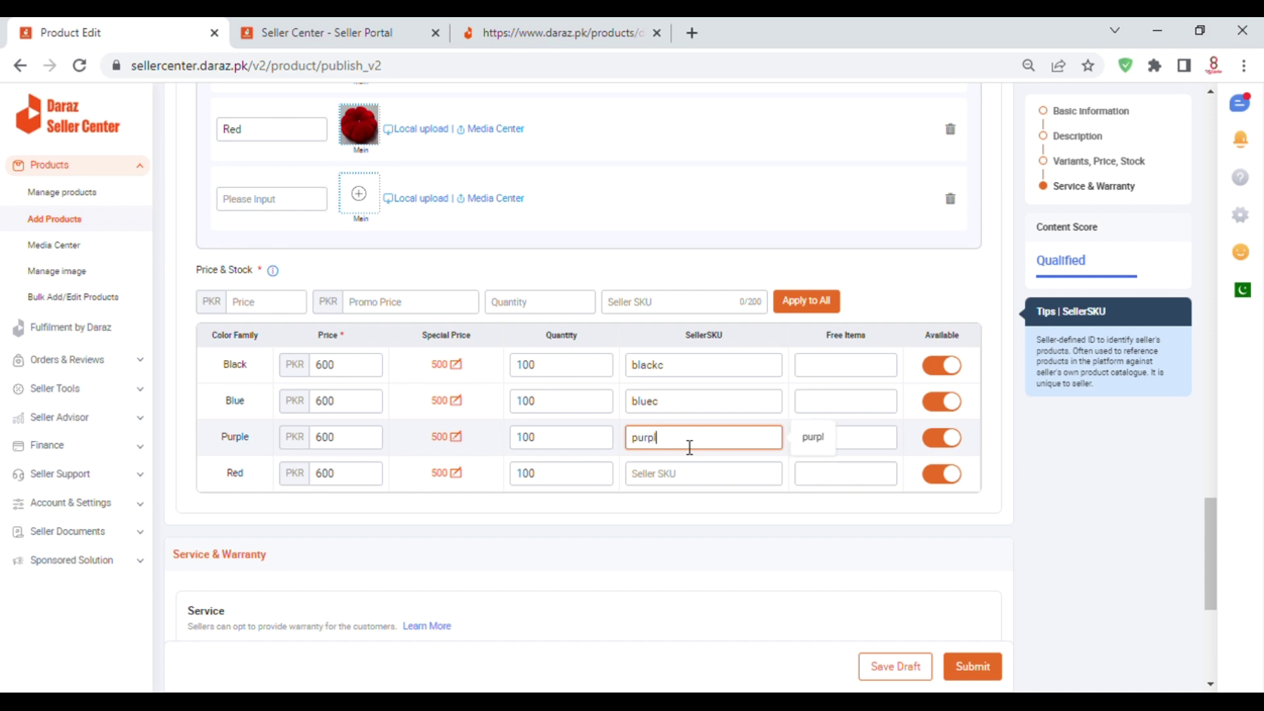
{"action": "left_click", "coordinate": [662, 367]}
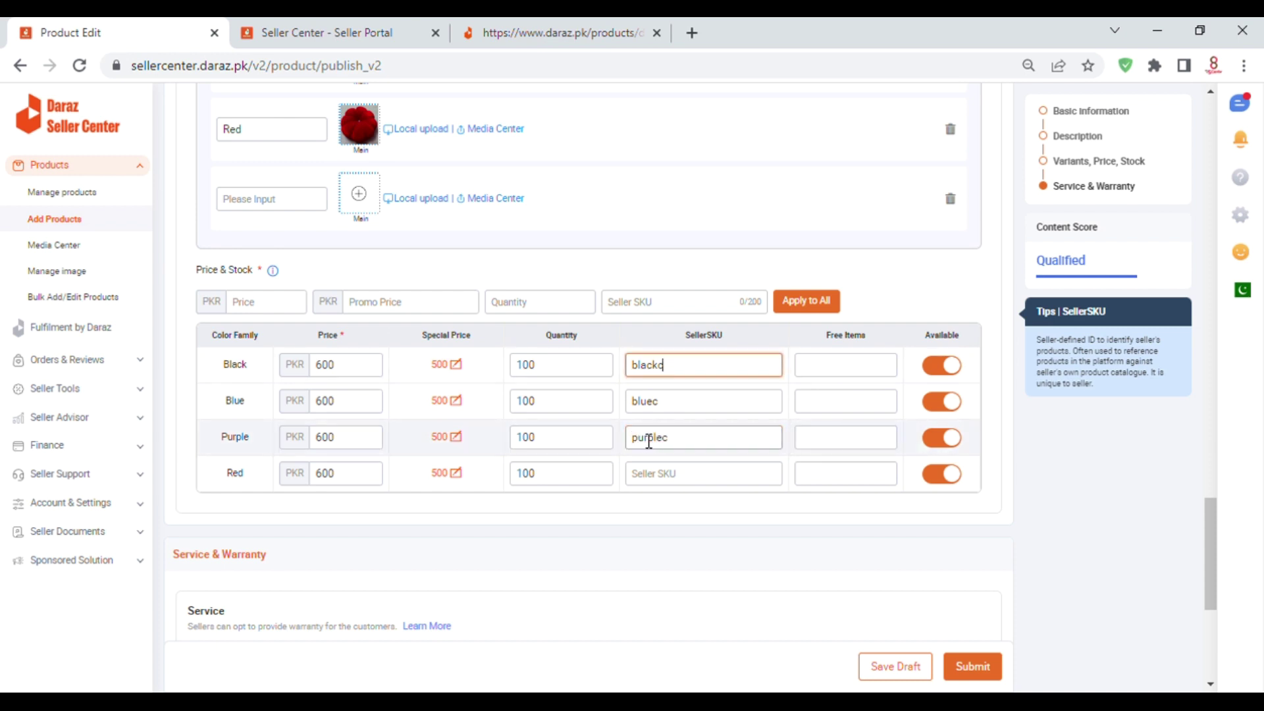
{"action": "left_click", "coordinate": [669, 488]}
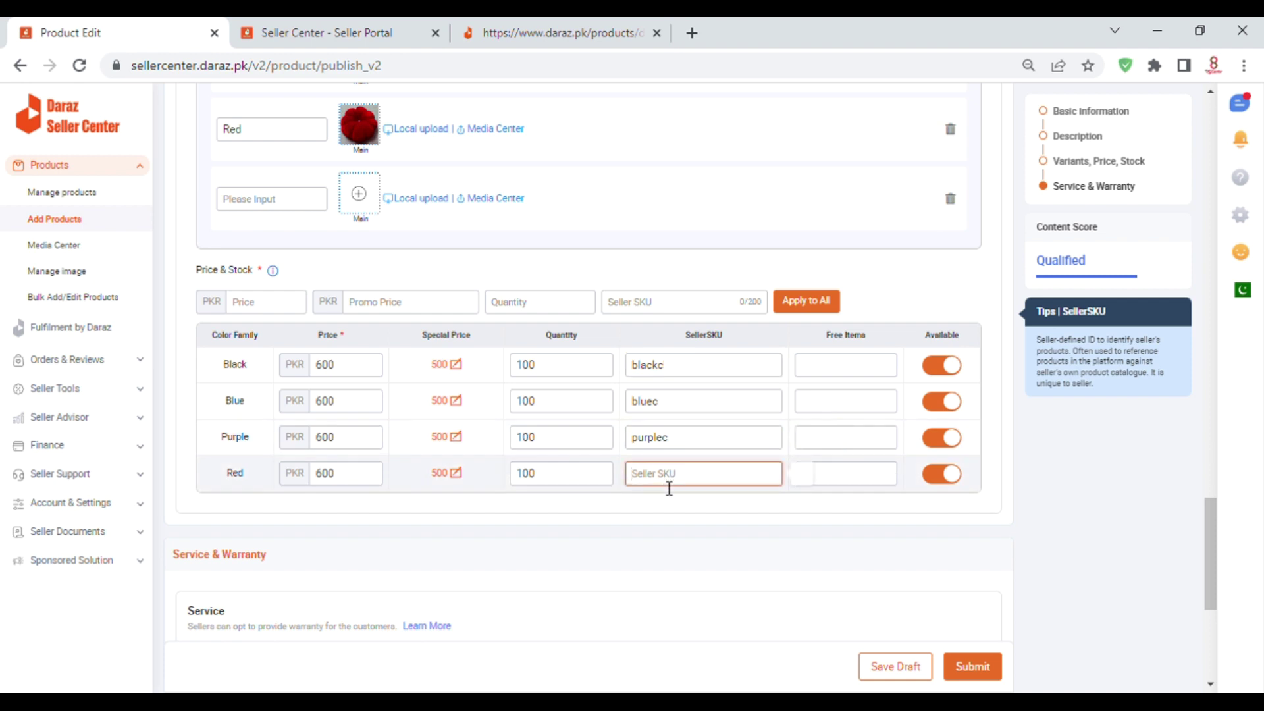
{"action": "type", "text": "redc"}
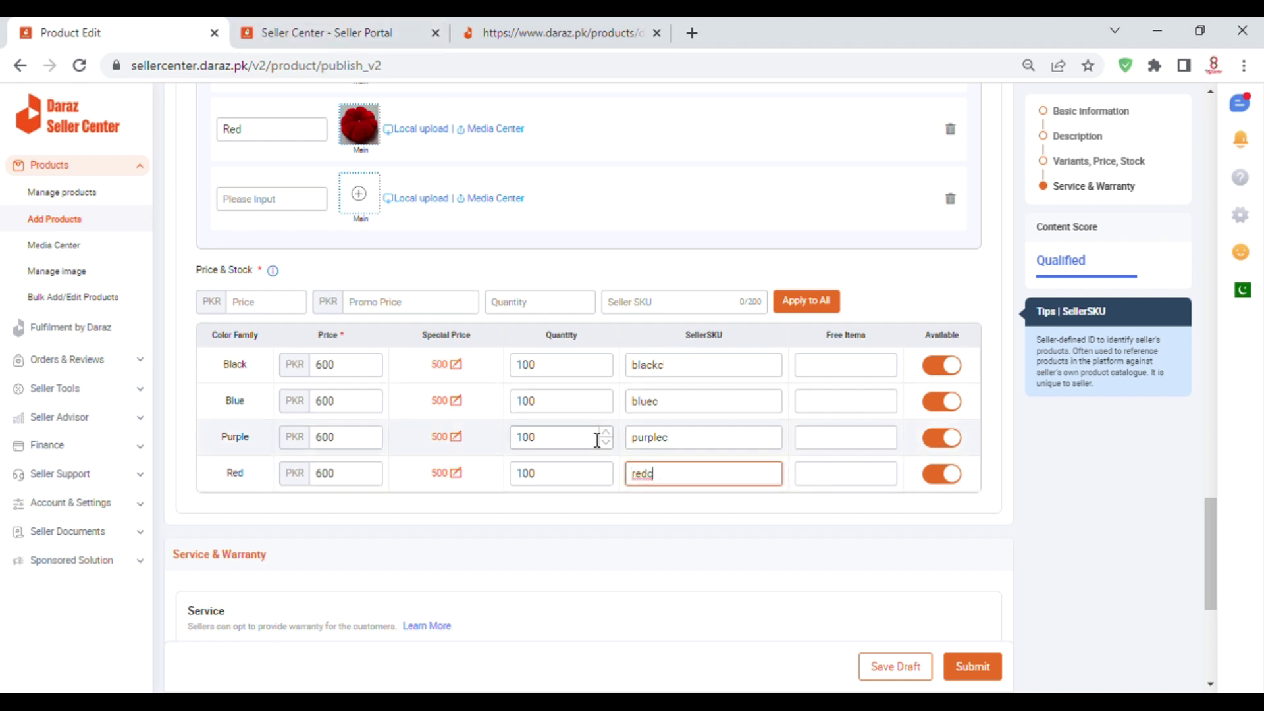
{"action": "left_click", "coordinate": [671, 569]}
Step: Set the warranty type to No Warranty and the package weight to 0.3 kg
{"action": "scroll", "coordinate": [624, 553], "scroll_direction": "down", "scroll_amount": 5}
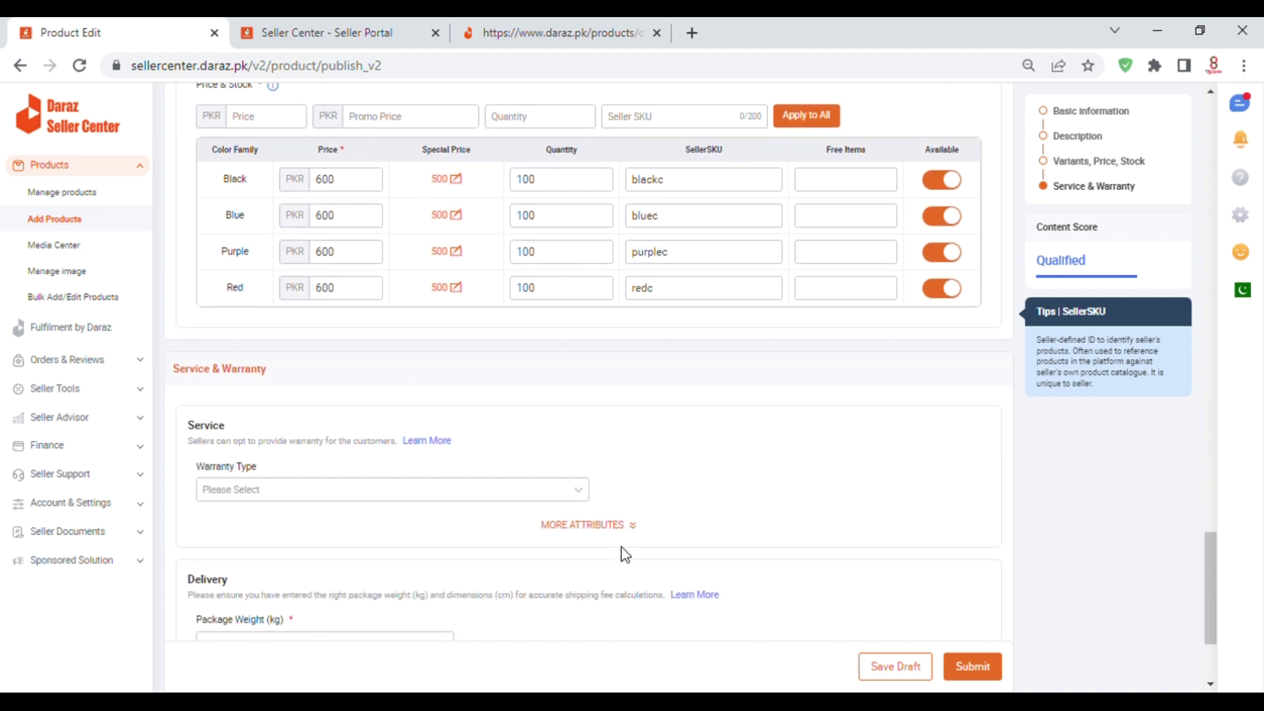
{"action": "left_click", "coordinate": [567, 316]}
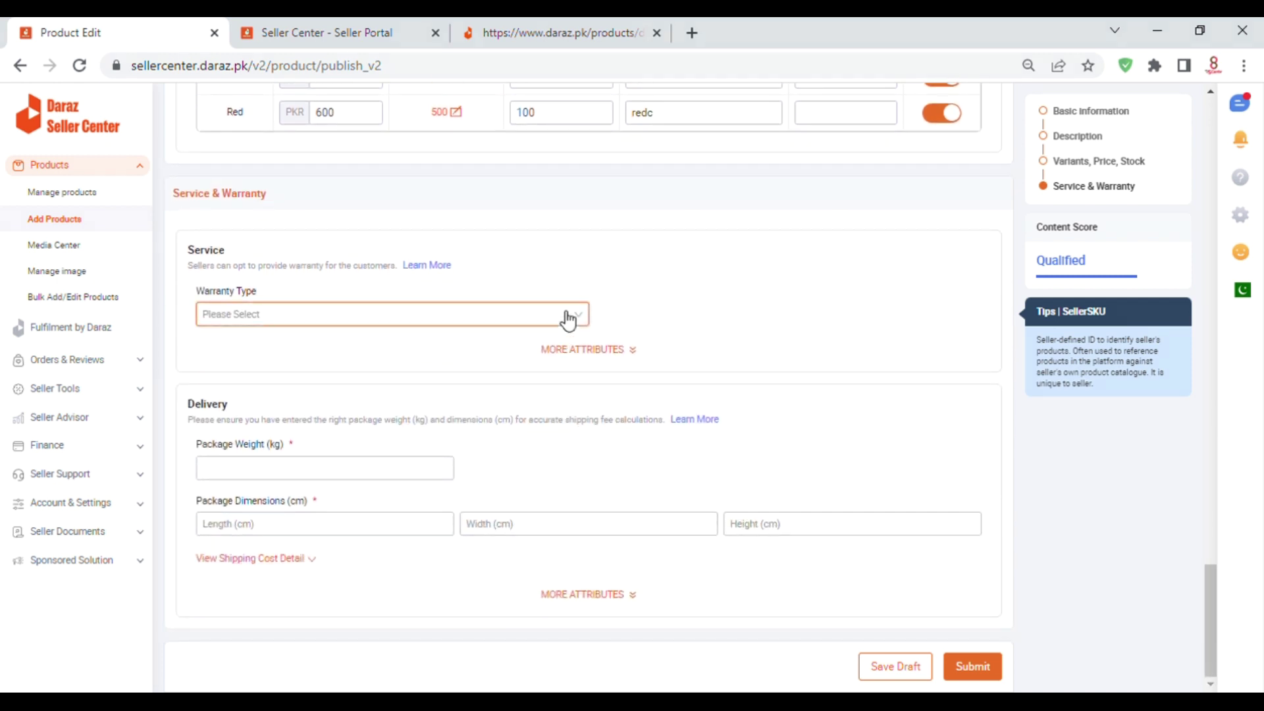
{"action": "left_click", "coordinate": [236, 343]}
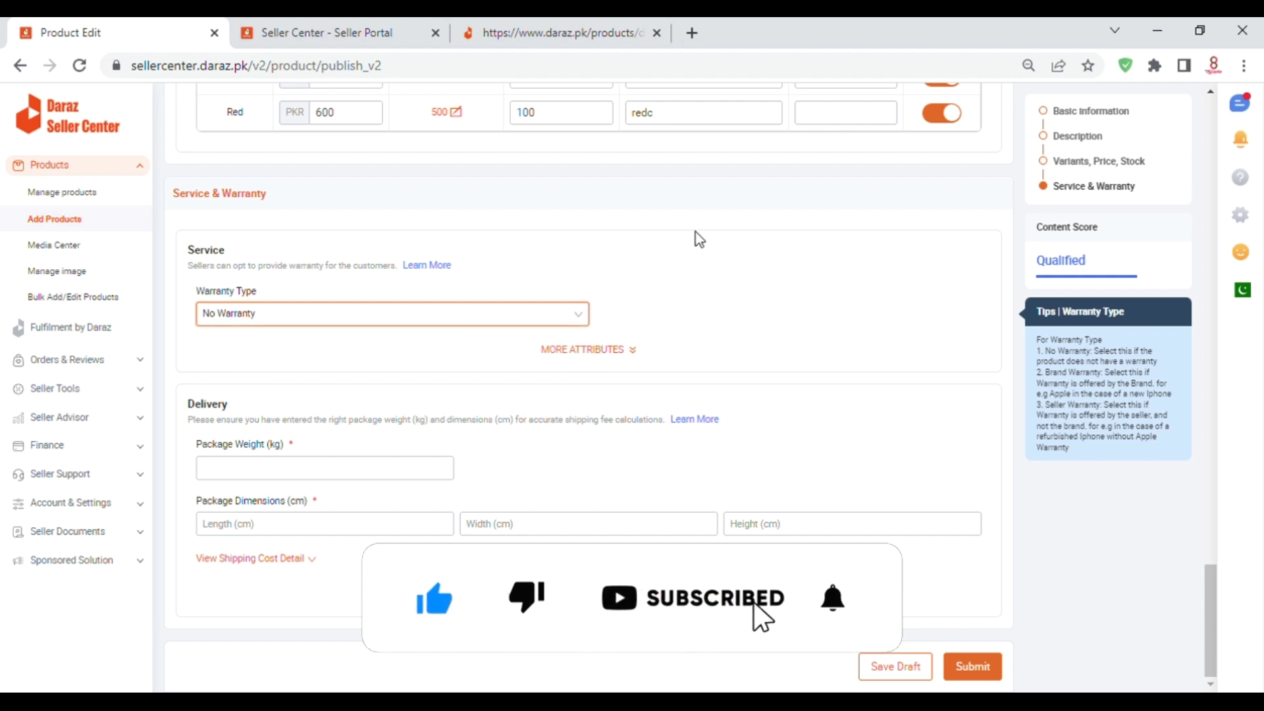
{"action": "left_click", "coordinate": [373, 473]}
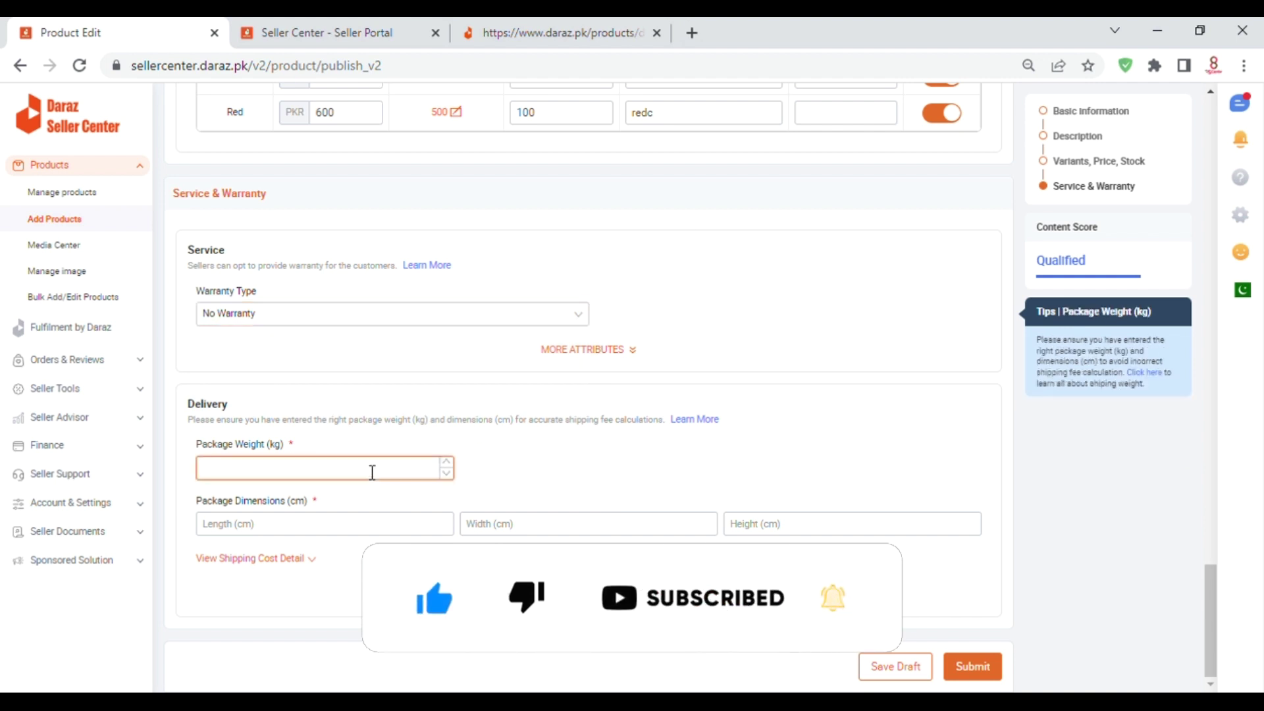
{"action": "type", "text": "0.3"}
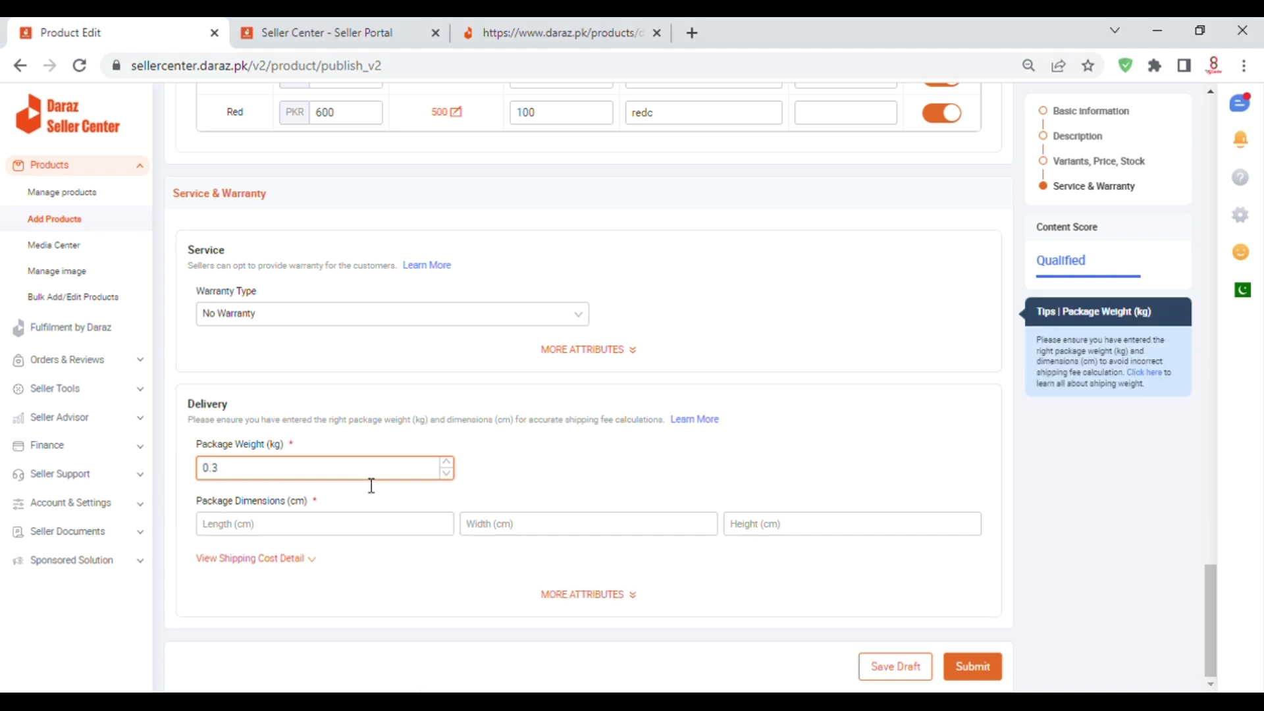
Step: Set the package dimensions to 15 cm length, 5 cm width and 15 cm height, and submit the product
{"action": "left_click", "coordinate": [384, 535]}
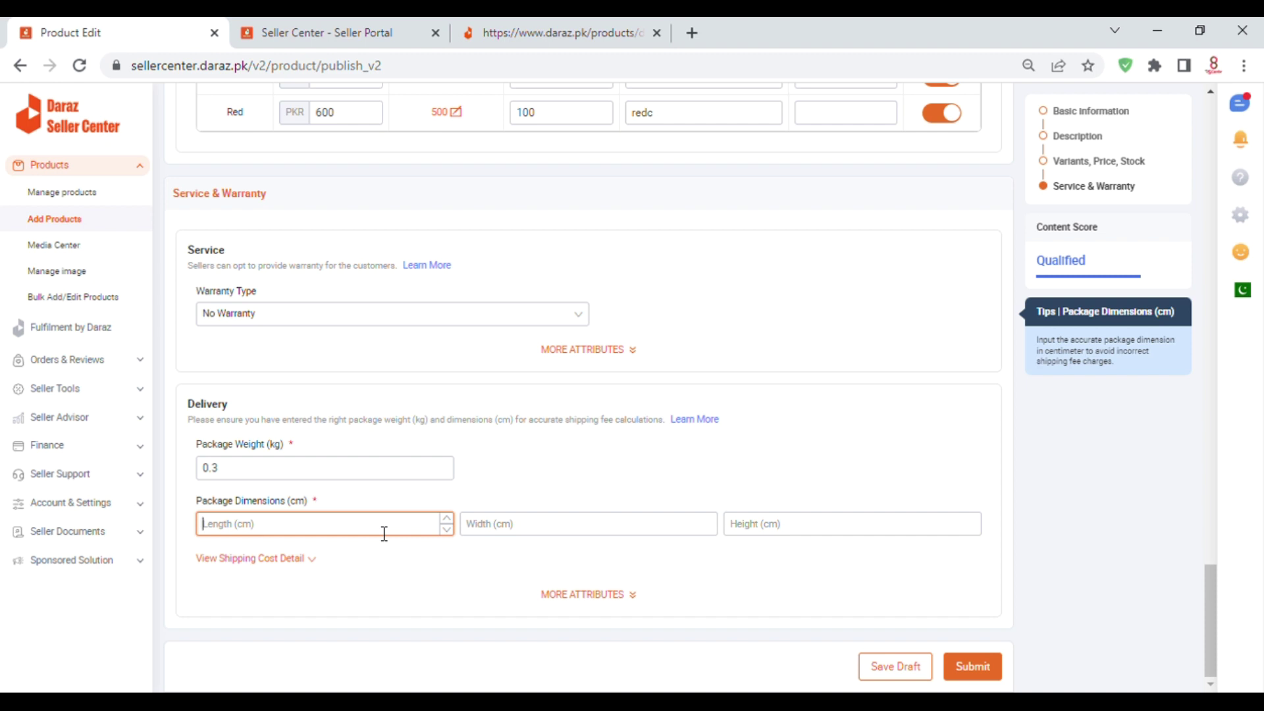
{"action": "type", "text": "15"}
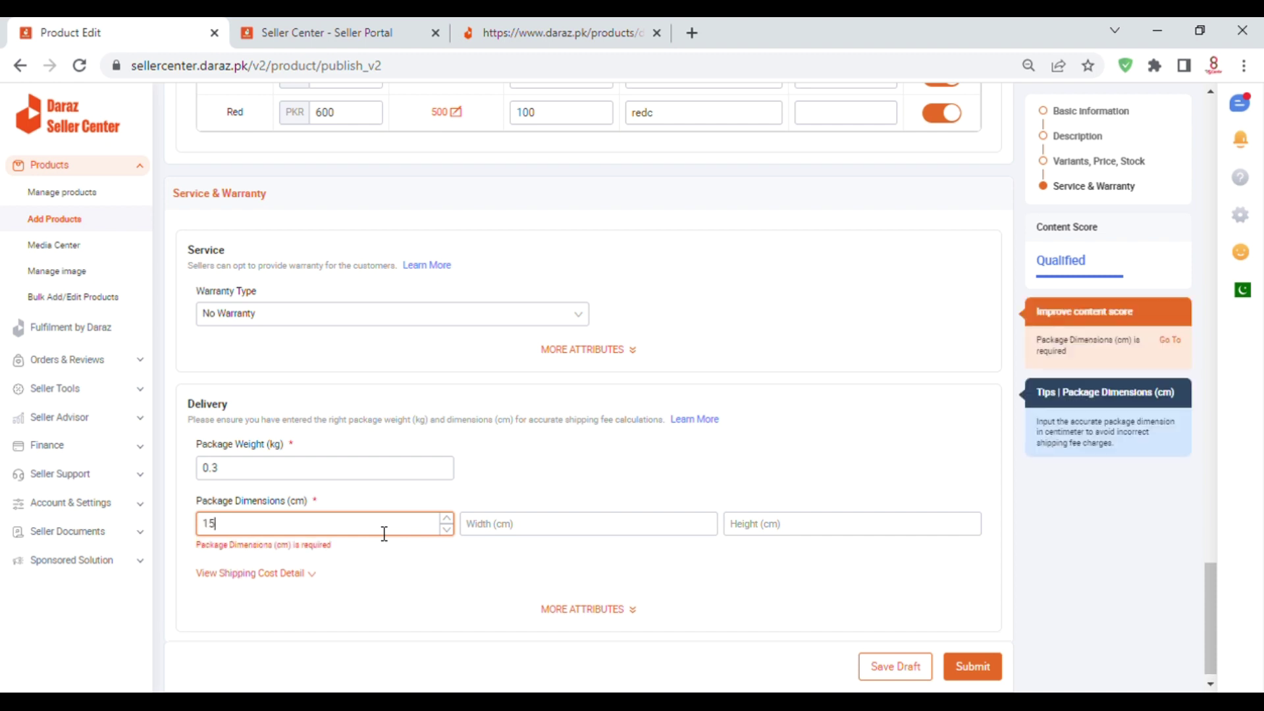
{"action": "key", "text": "Tab"}
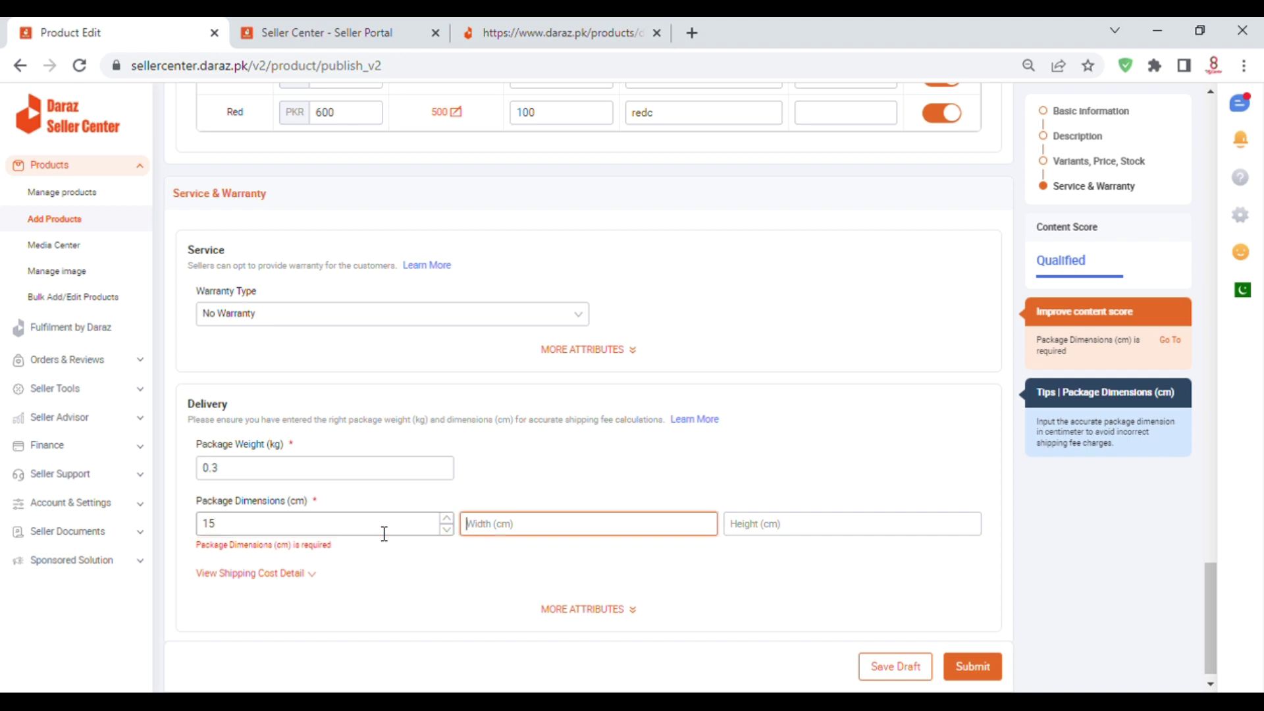
{"action": "type", "text": "1"}
{"action": "key", "text": "BackSpace"}
{"action": "type", "text": "5"}
{"action": "key", "text": "Tab"}
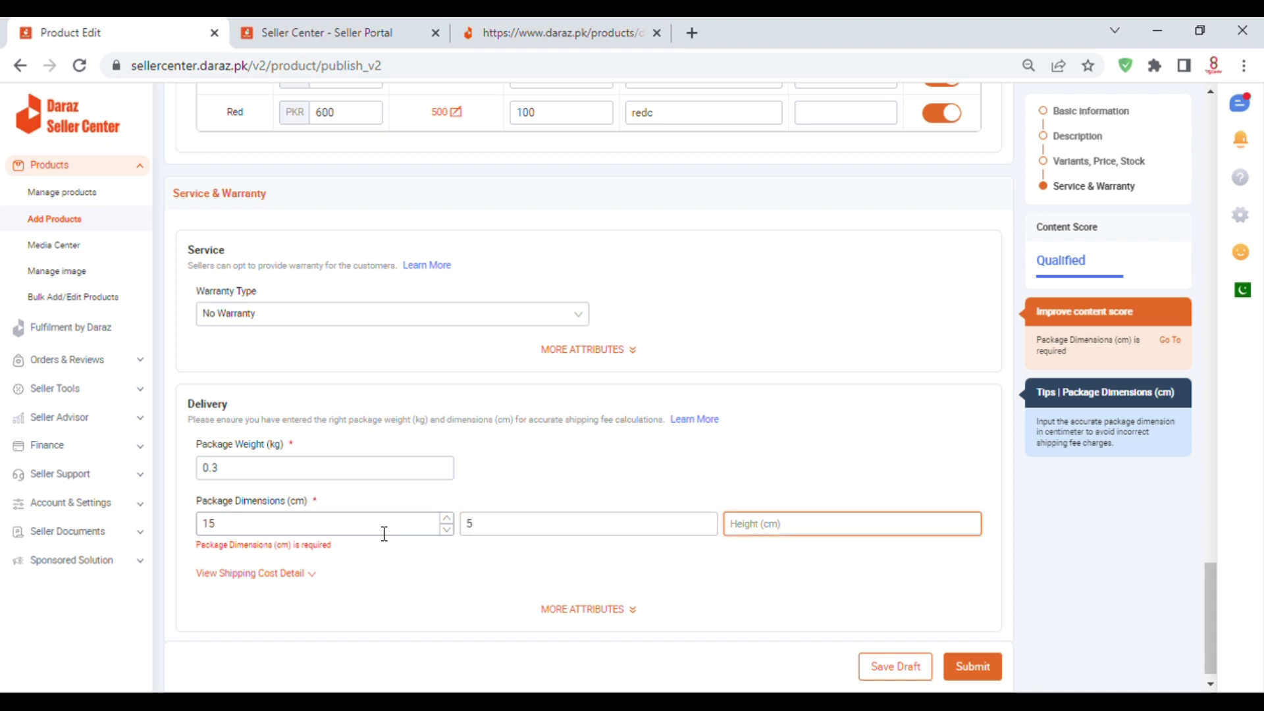
{"action": "type", "text": "15"}
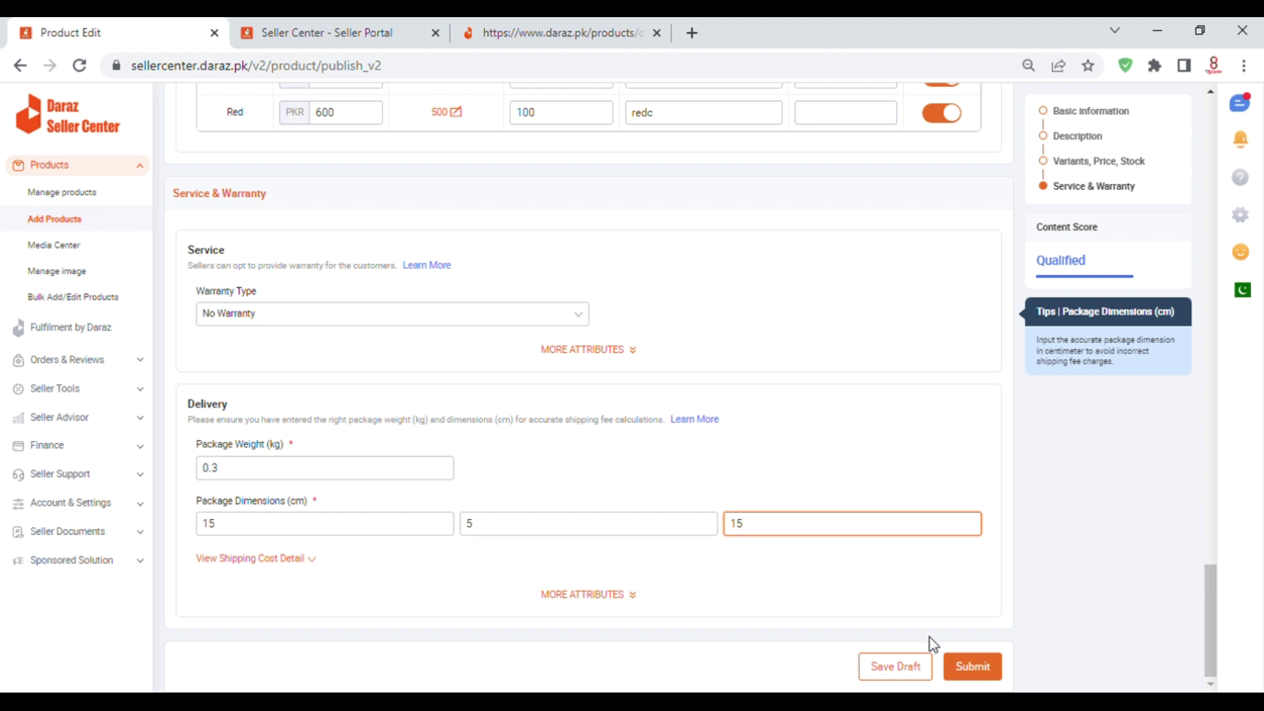
{"action": "left_click", "coordinate": [984, 678]}
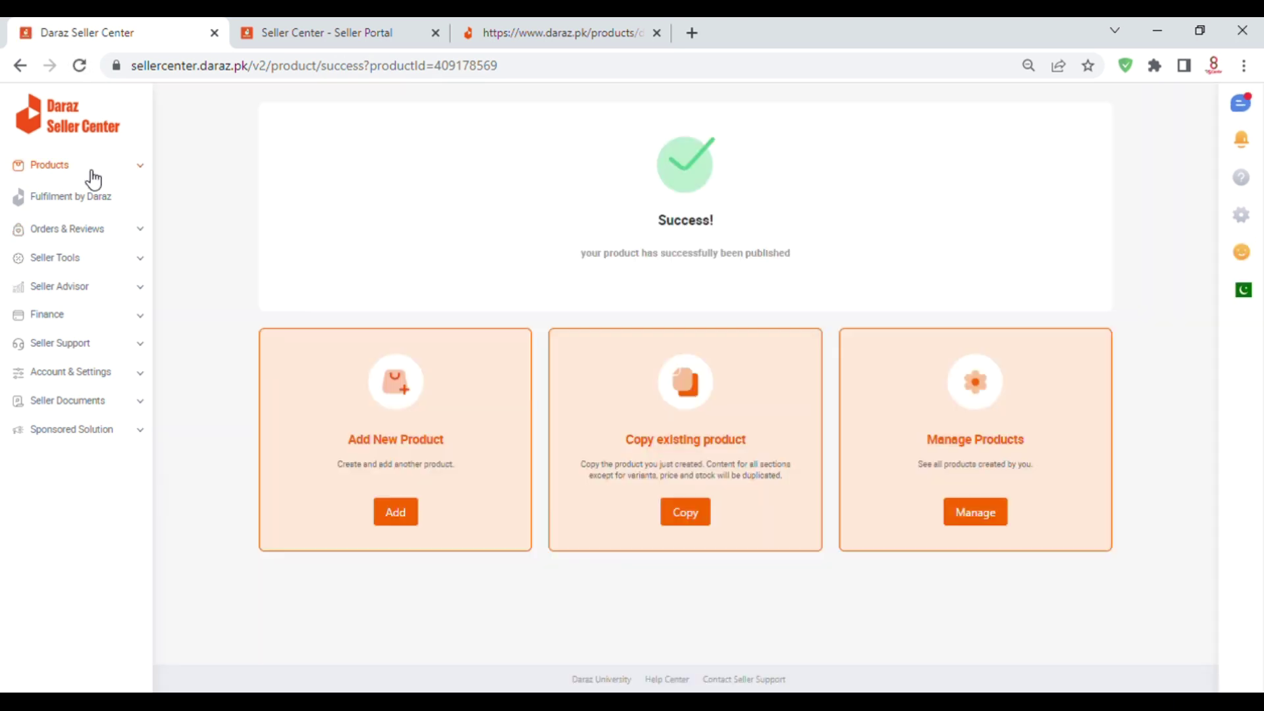
Step: Check the Draft, Pending QC and Online product lists for the submitted cushion, and return to the seller home page
{"action": "left_click", "coordinate": [92, 178]}
{"action": "left_click", "coordinate": [93, 177]}
{"action": "left_click", "coordinate": [58, 171]}
{"action": "left_click", "coordinate": [68, 194]}
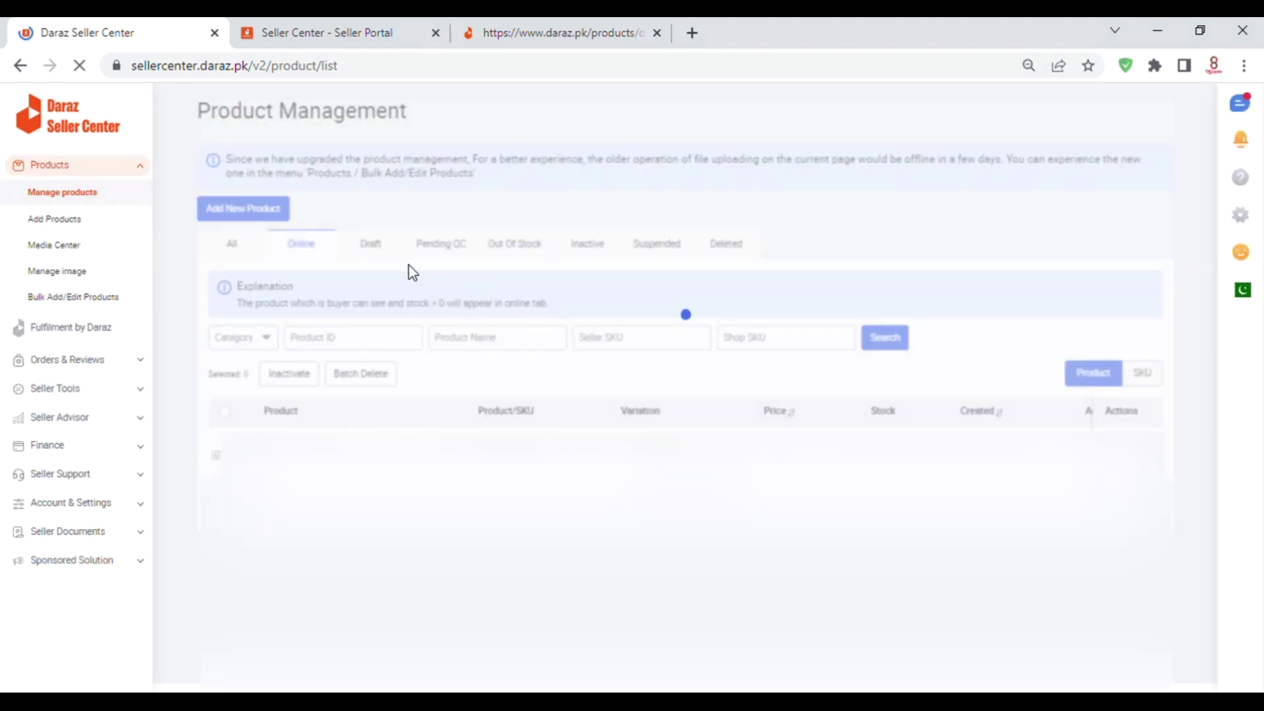
{"action": "left_click", "coordinate": [382, 251]}
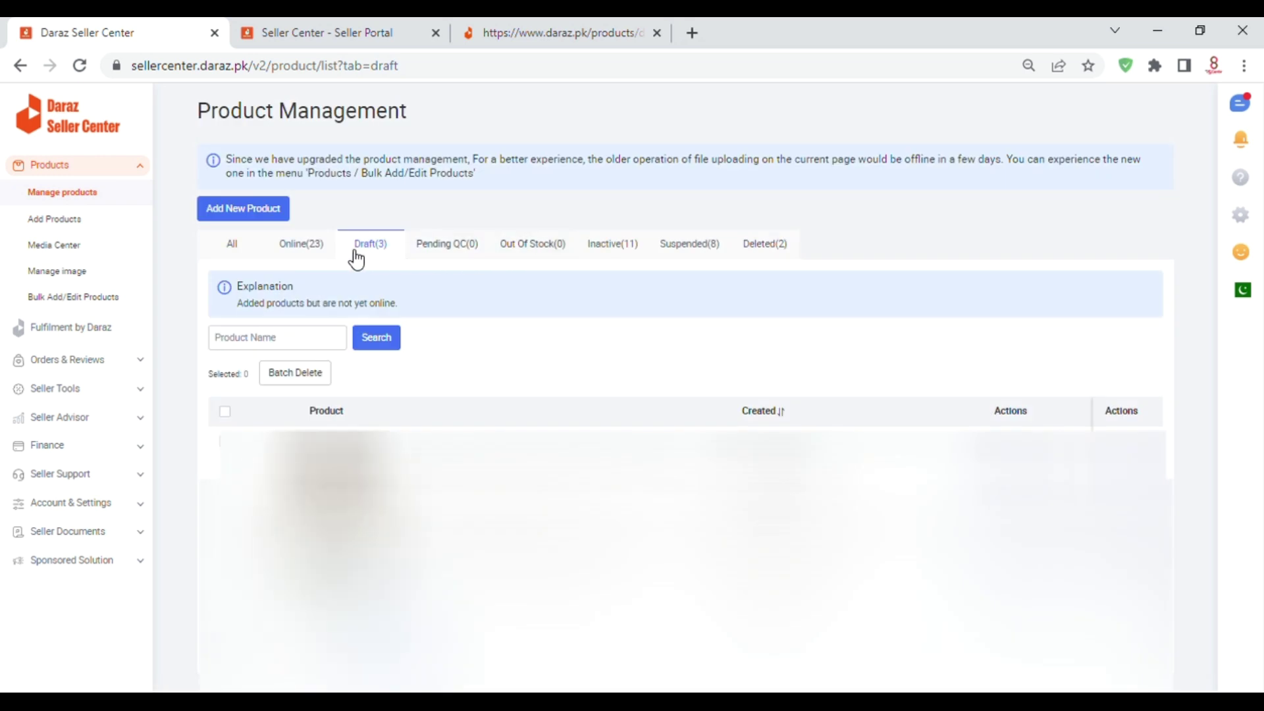
{"action": "left_click", "coordinate": [458, 249]}
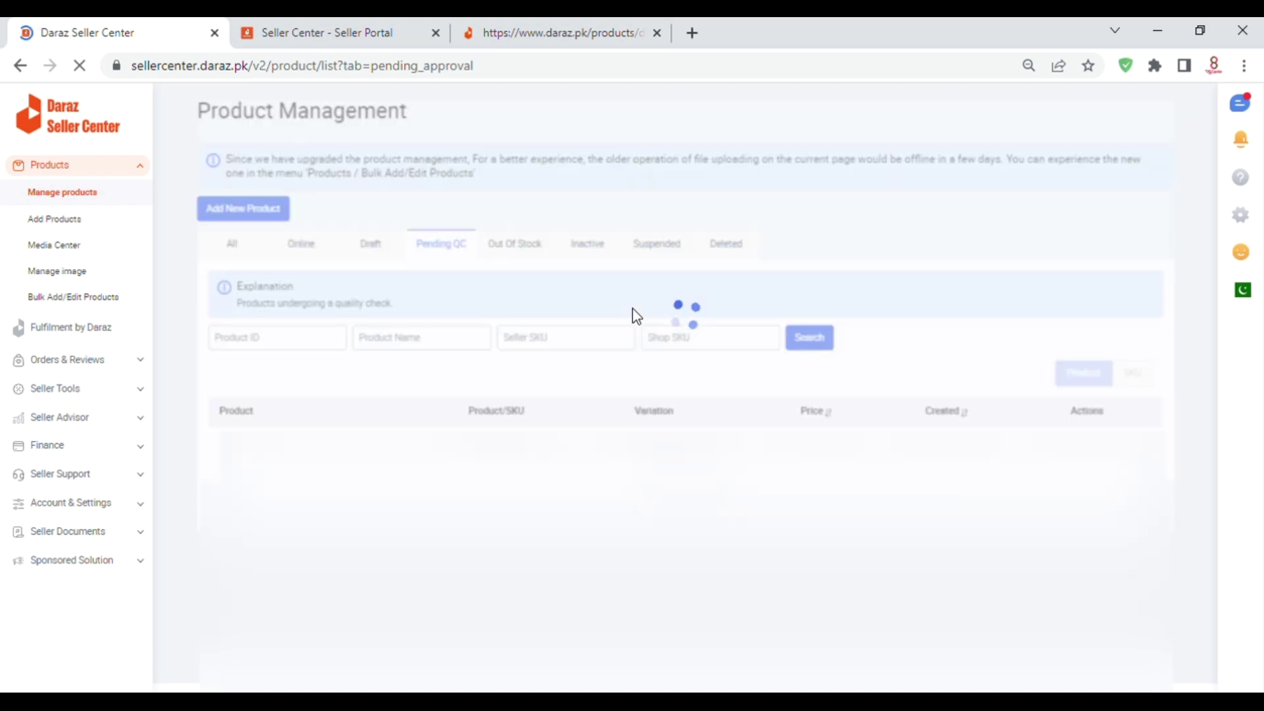
{"action": "left_click", "coordinate": [292, 245]}
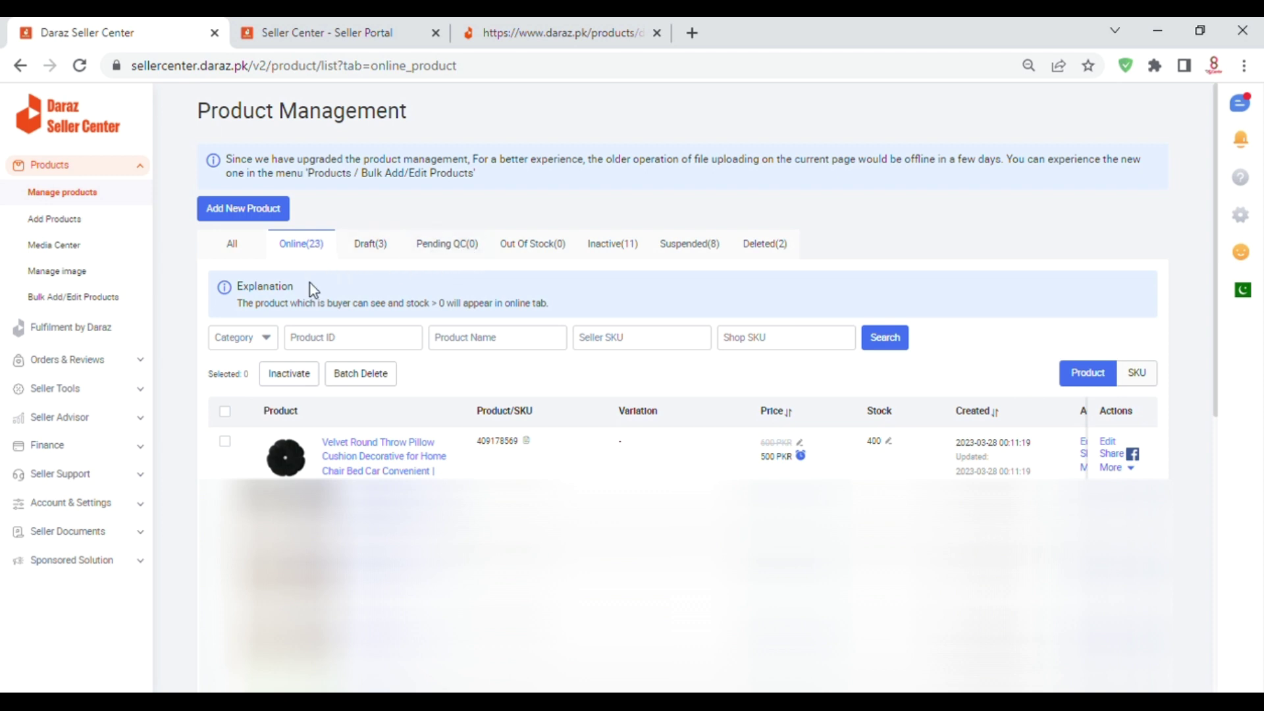
{"action": "left_click", "coordinate": [77, 129]}
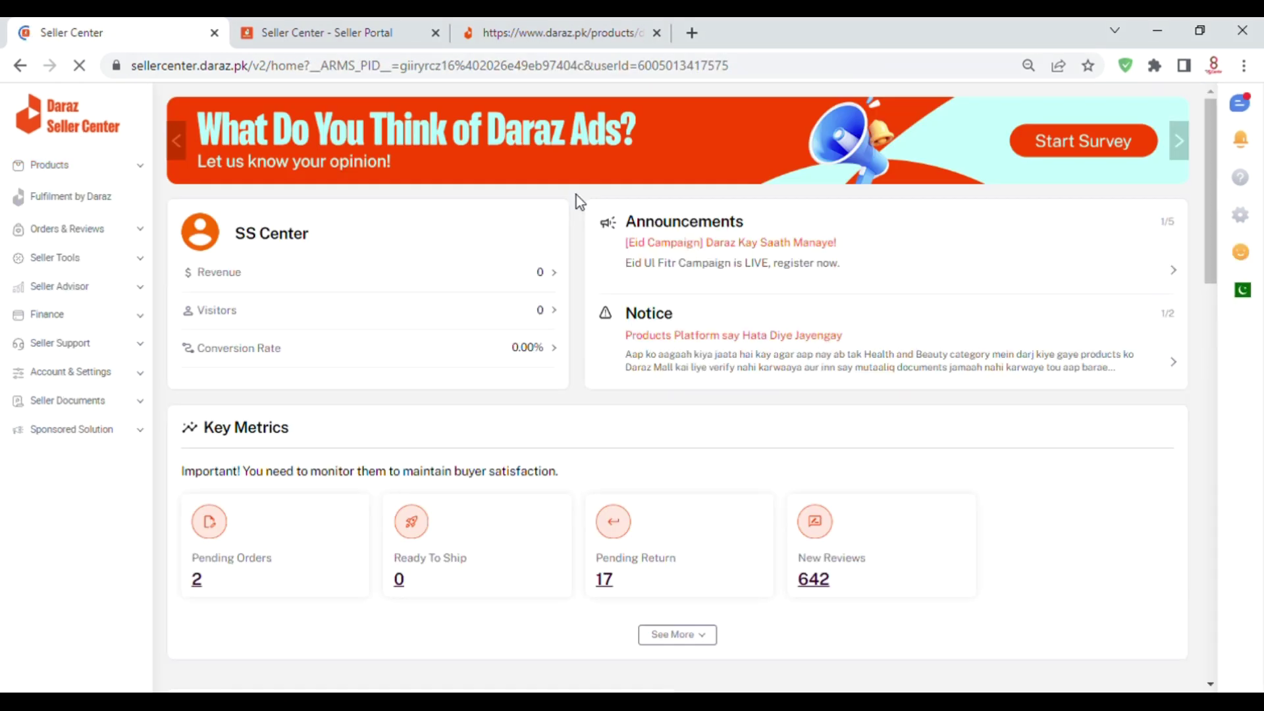